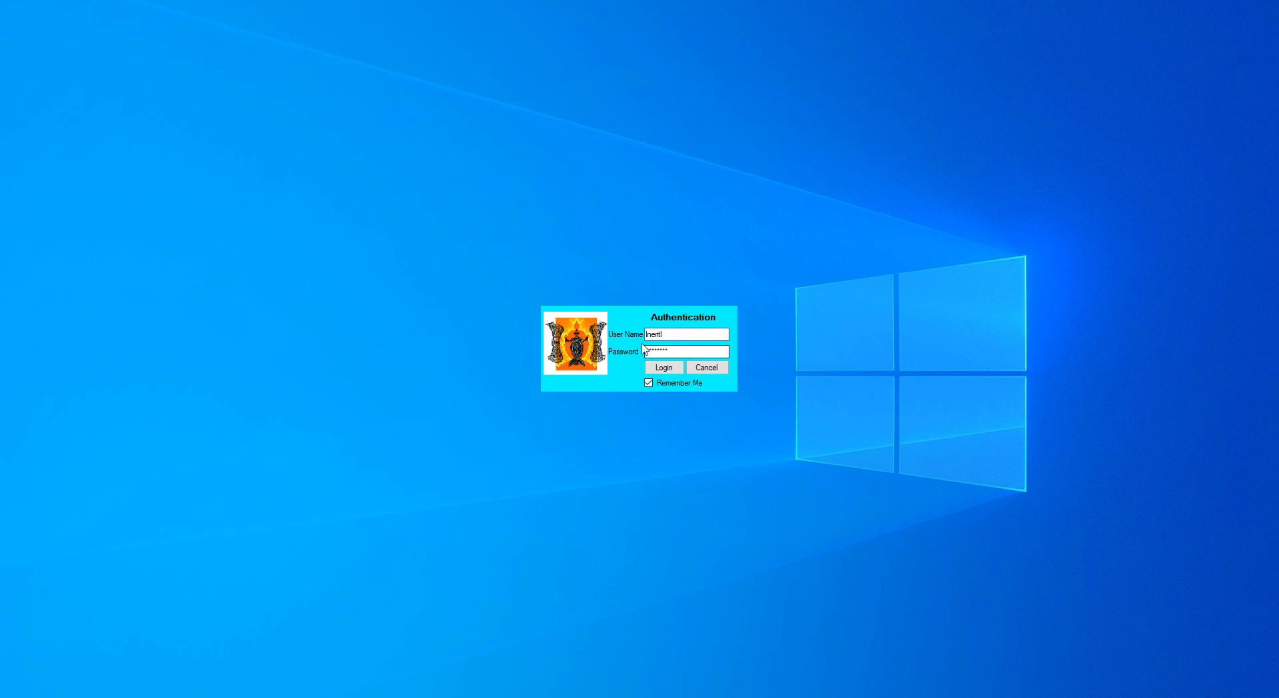
Log in with the remembered credentials, keeping the Remember Me option enabled.
{"action": "left_click", "coordinate": [649, 383]}
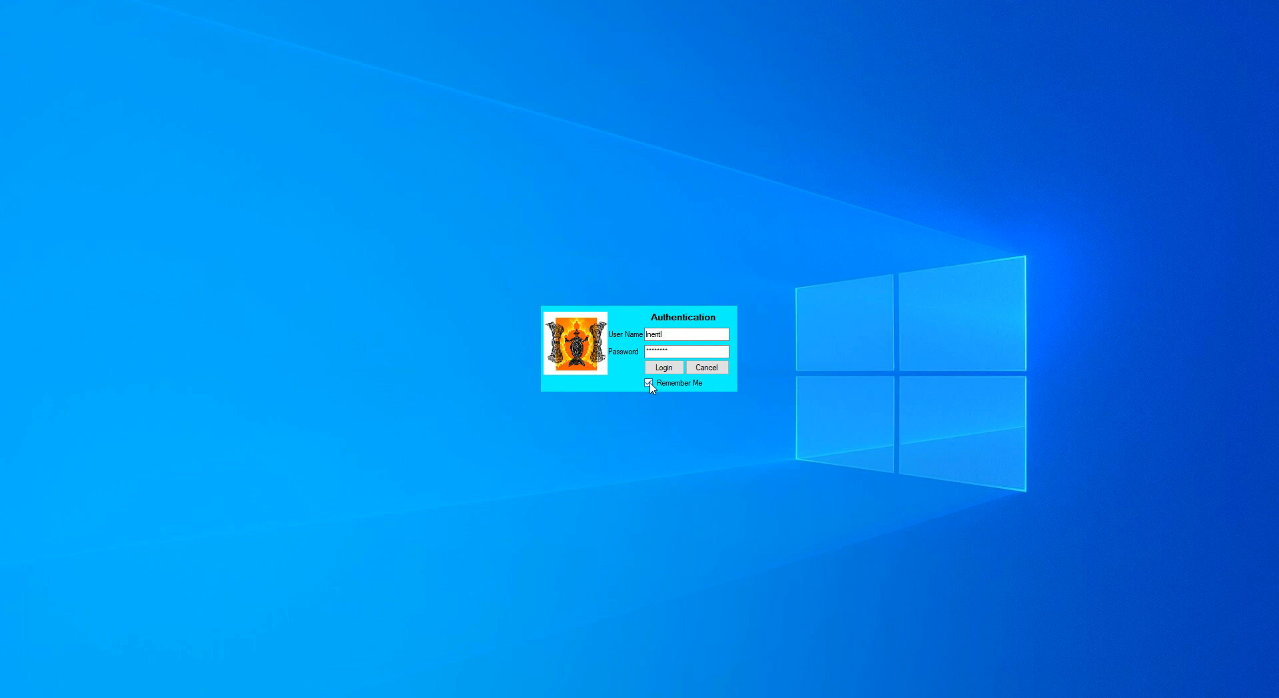
{"action": "left_click", "coordinate": [650, 385]}
{"action": "left_click", "coordinate": [666, 371]}
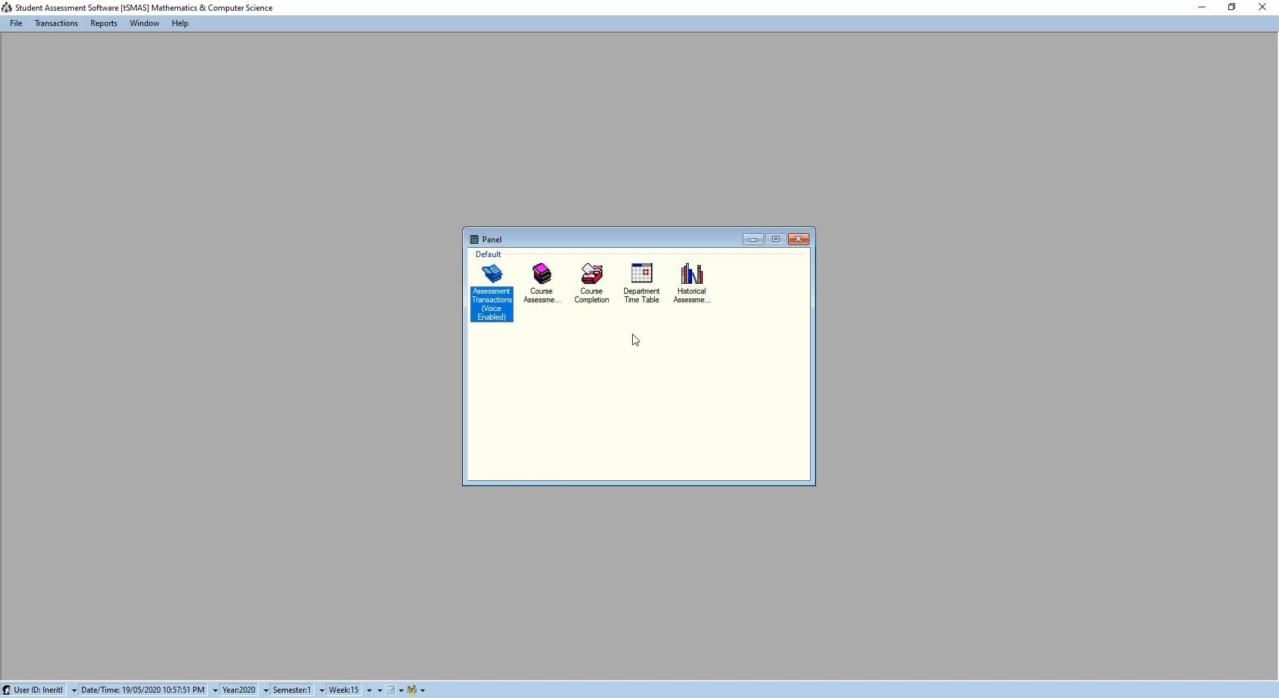
{"action": "left_click", "coordinate": [690, 377]}
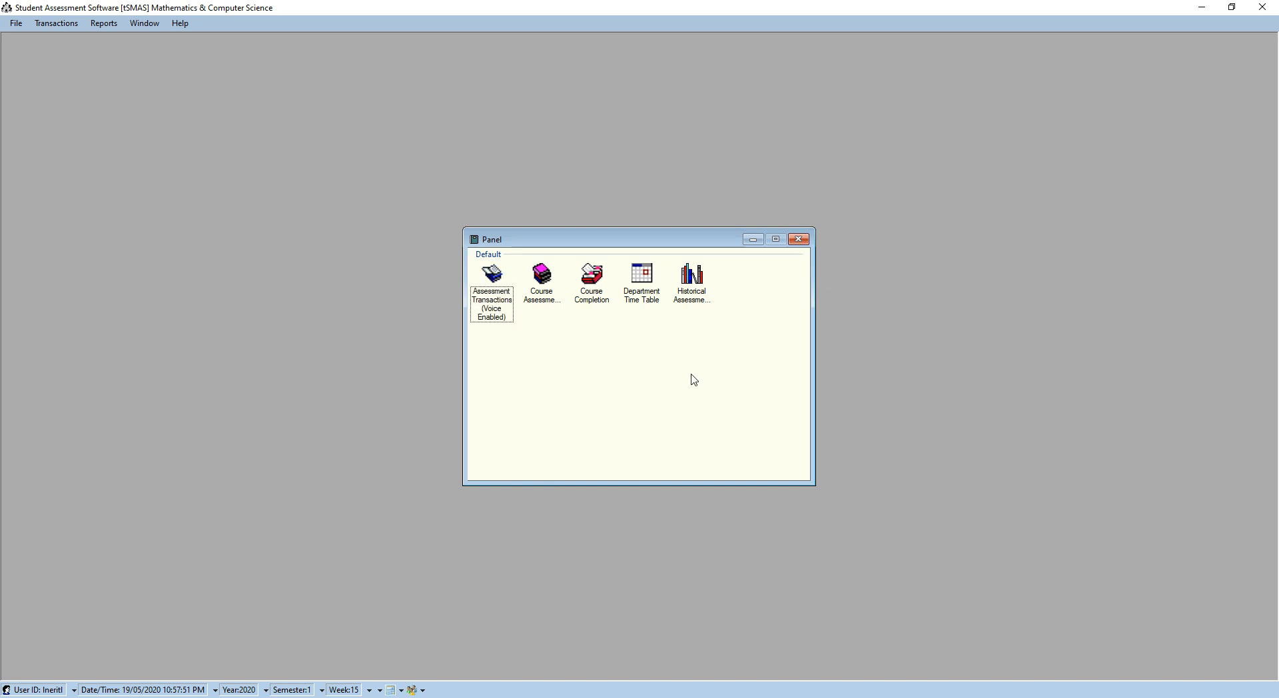
{"action": "left_click", "coordinate": [602, 345]}
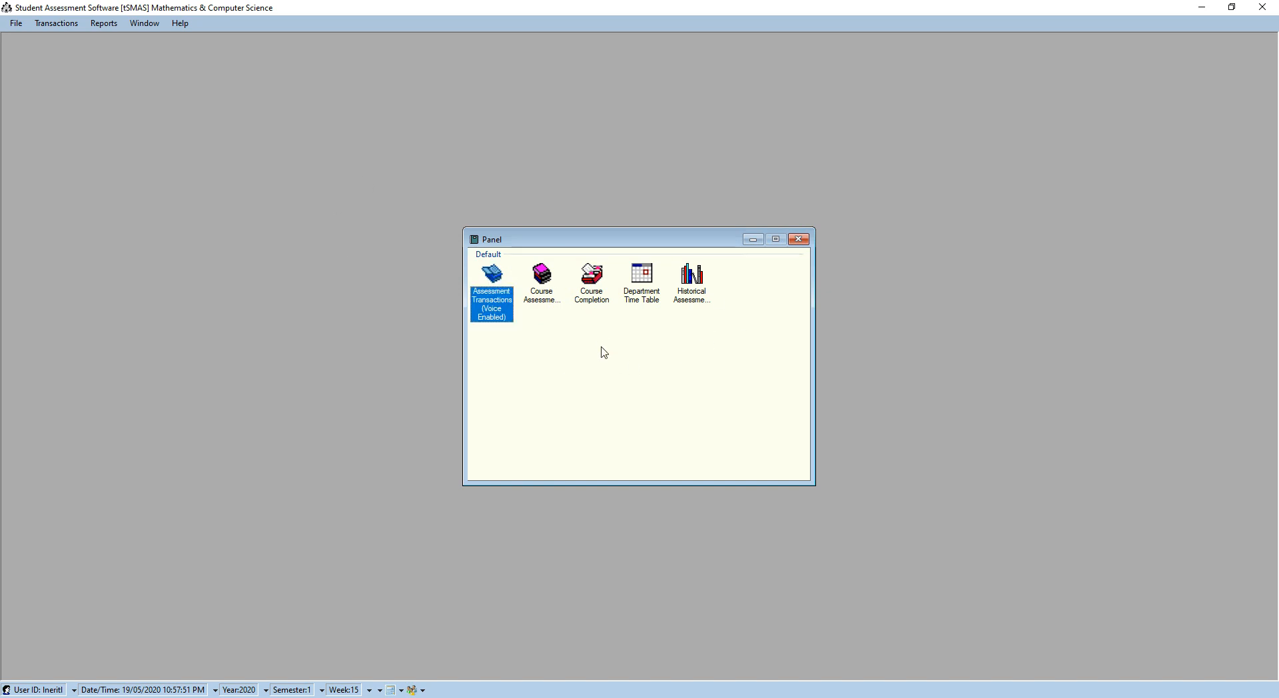
{"action": "left_click", "coordinate": [620, 359]}
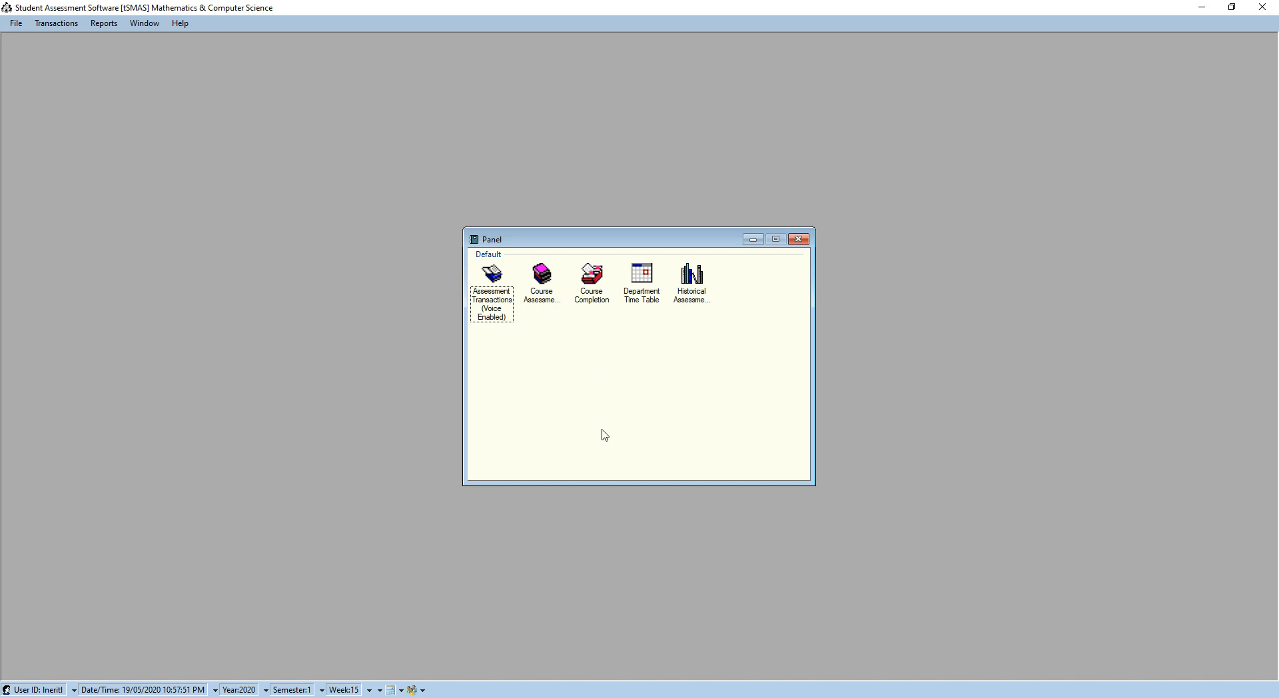
Open Assessment Transactions (Voice Enabled) and maximize its window.
{"action": "left_click", "coordinate": [496, 307]}
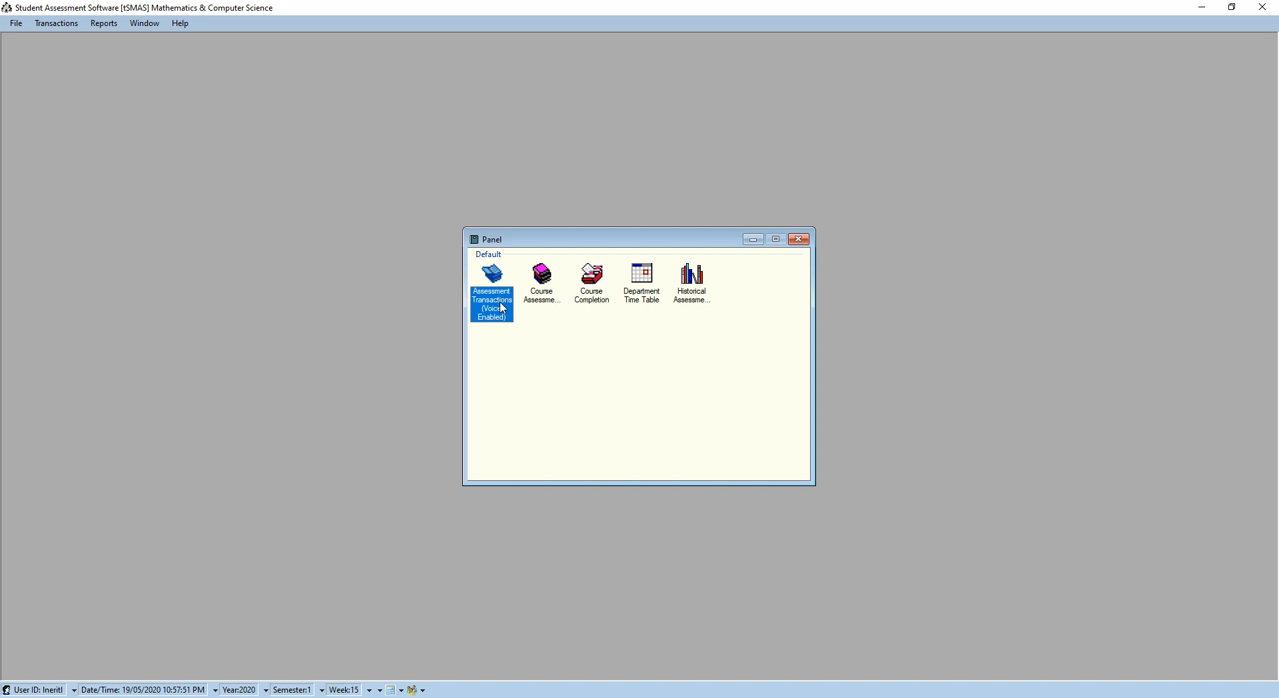
{"action": "double_click", "coordinate": [501, 308]}
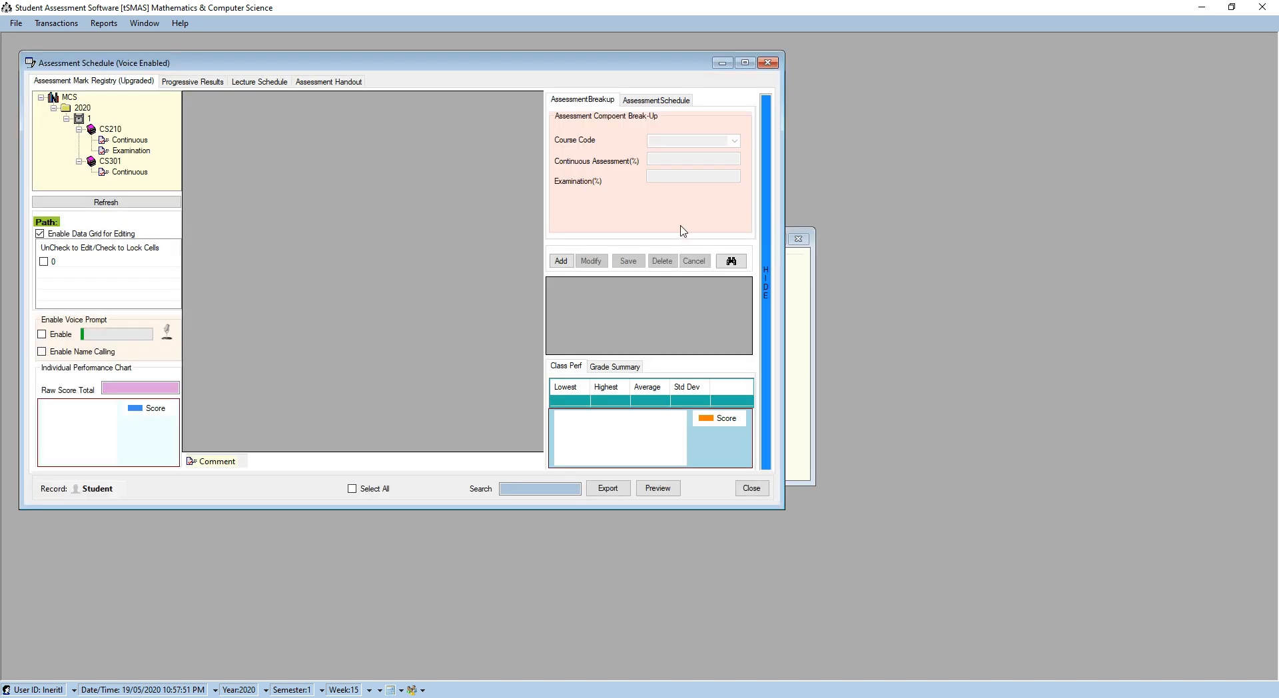
{"action": "left_click", "coordinate": [744, 62]}
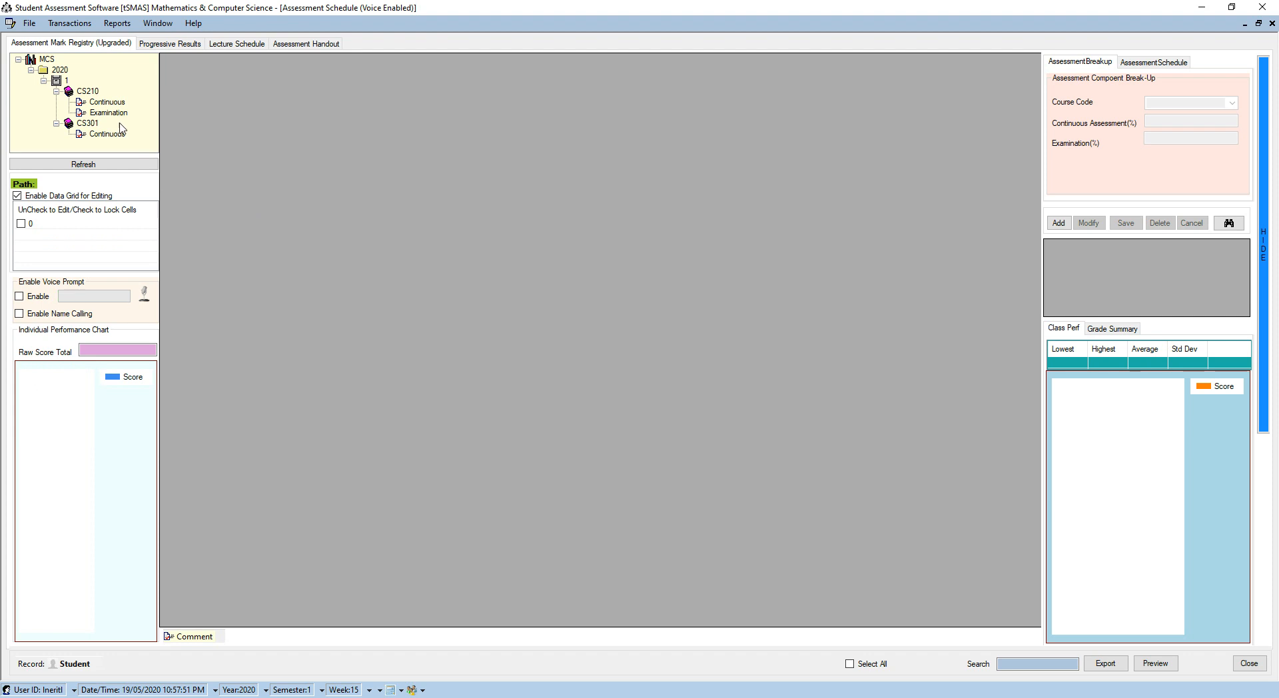
Look through the CS210 and CS301 branches of the course tree, leaving both collapsed.
{"action": "left_click", "coordinate": [57, 92]}
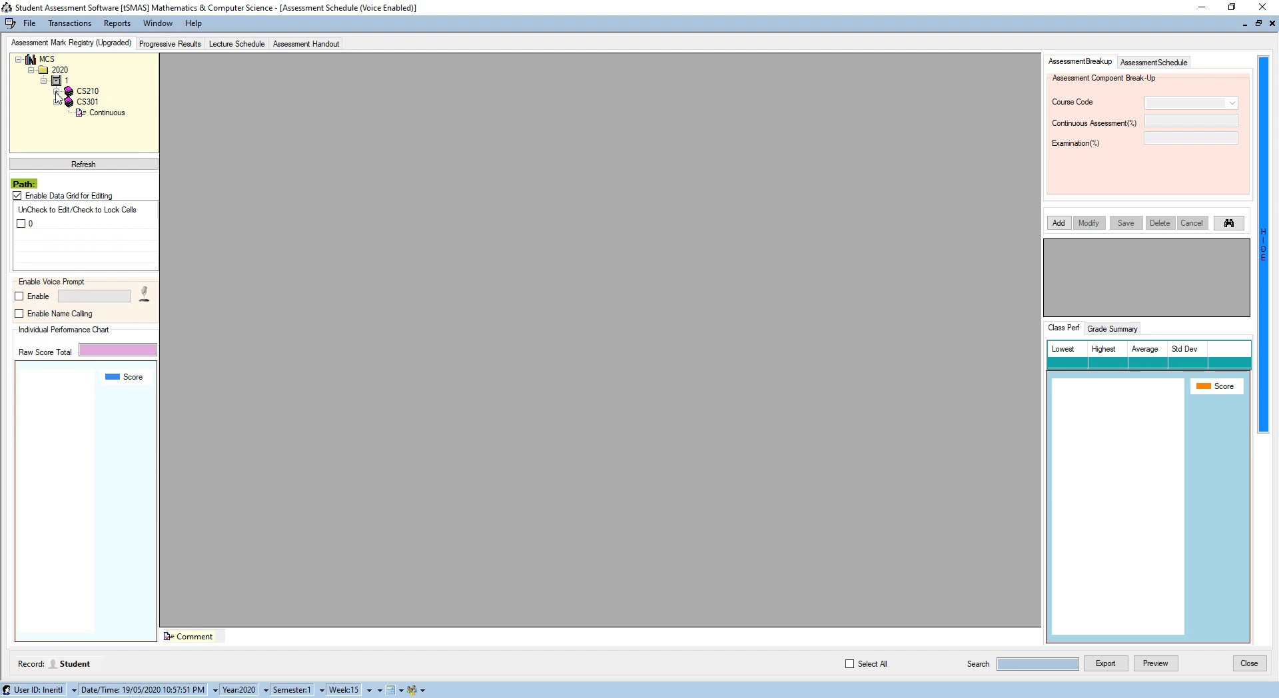
{"action": "left_click", "coordinate": [57, 102]}
{"action": "left_click", "coordinate": [56, 91]}
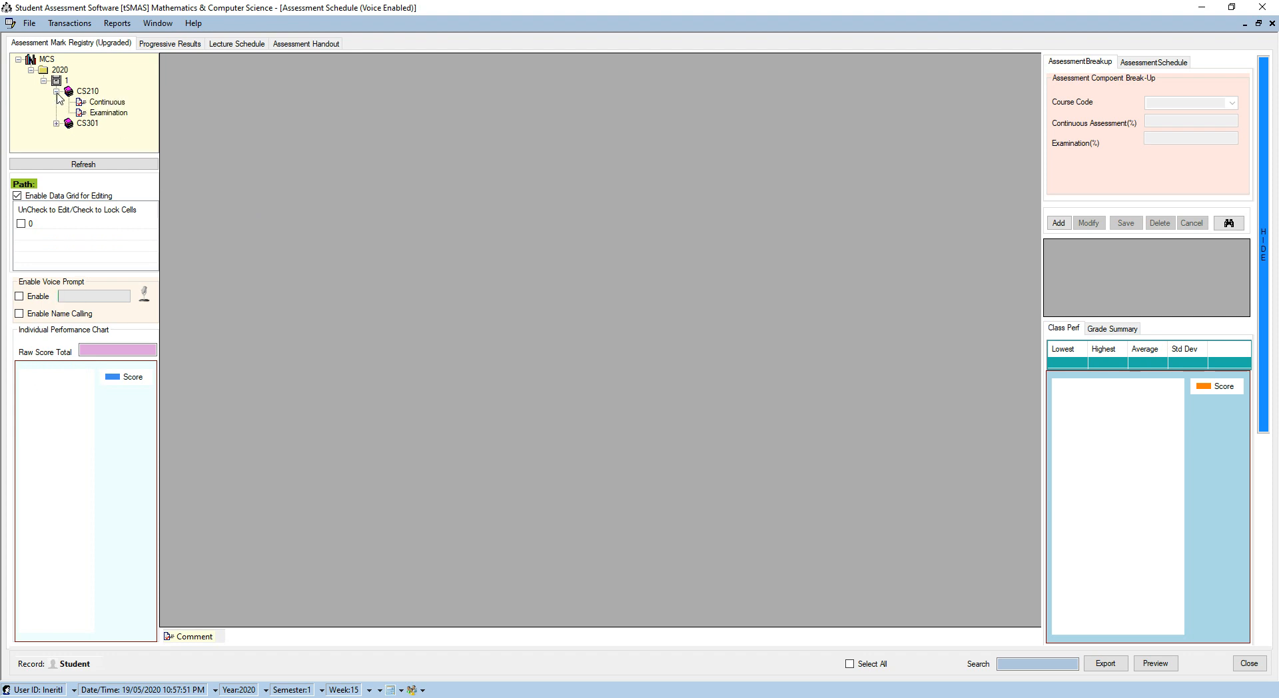
{"action": "left_click", "coordinate": [57, 123]}
{"action": "left_click", "coordinate": [57, 91]}
{"action": "left_click", "coordinate": [56, 102]}
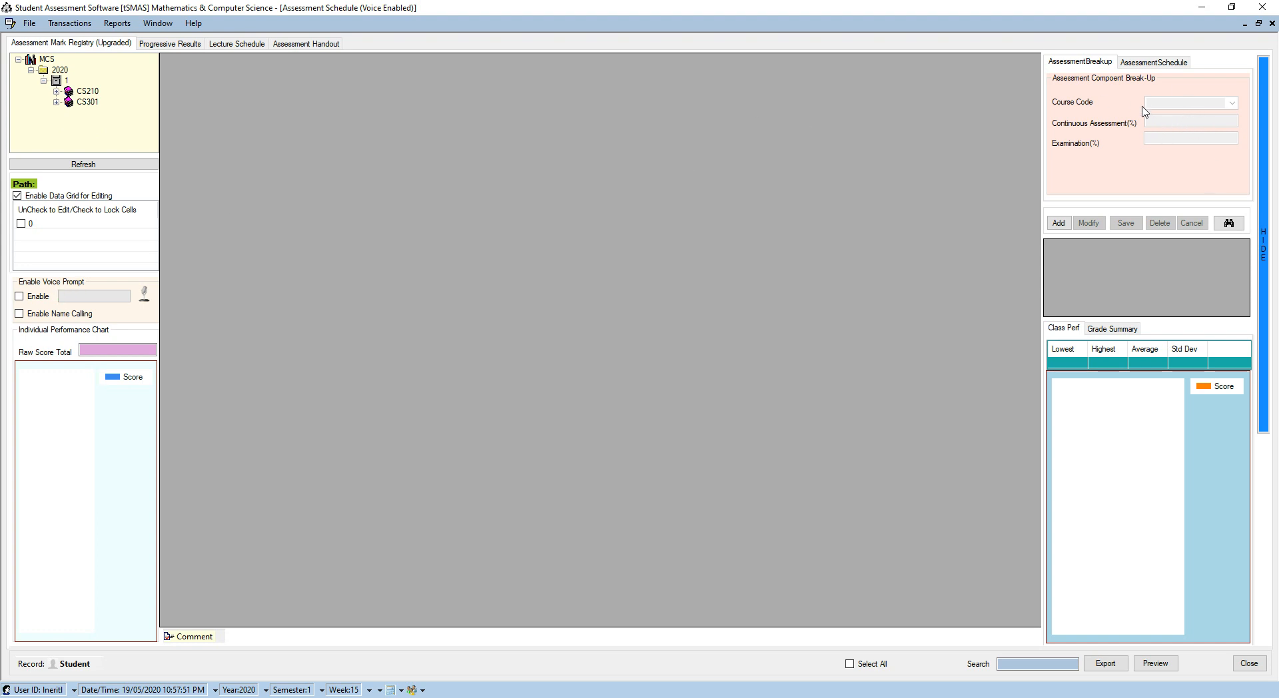
Compare the assessment break-up form with the assessment schedule form.
{"action": "left_click", "coordinate": [1126, 64]}
{"action": "left_click", "coordinate": [1090, 64]}
{"action": "left_click", "coordinate": [1140, 63]}
{"action": "left_click", "coordinate": [1109, 63]}
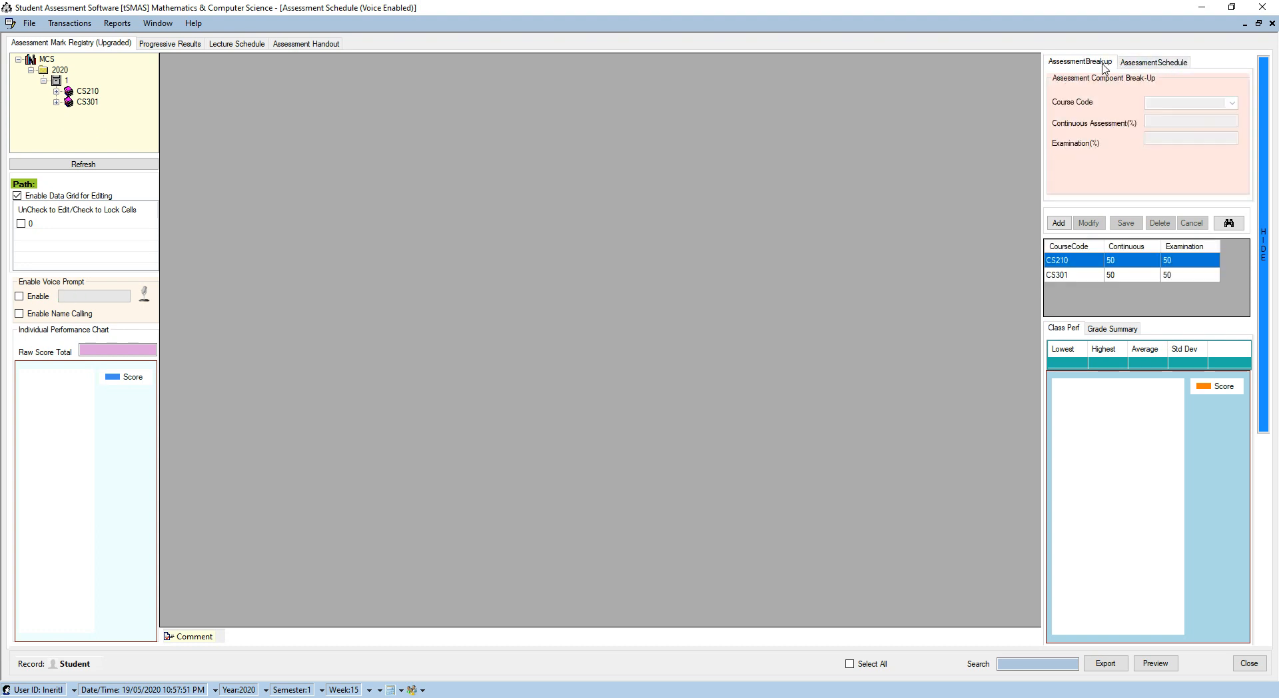
{"action": "left_click", "coordinate": [1147, 65]}
{"action": "left_click", "coordinate": [1098, 64]}
{"action": "left_click", "coordinate": [1163, 64]}
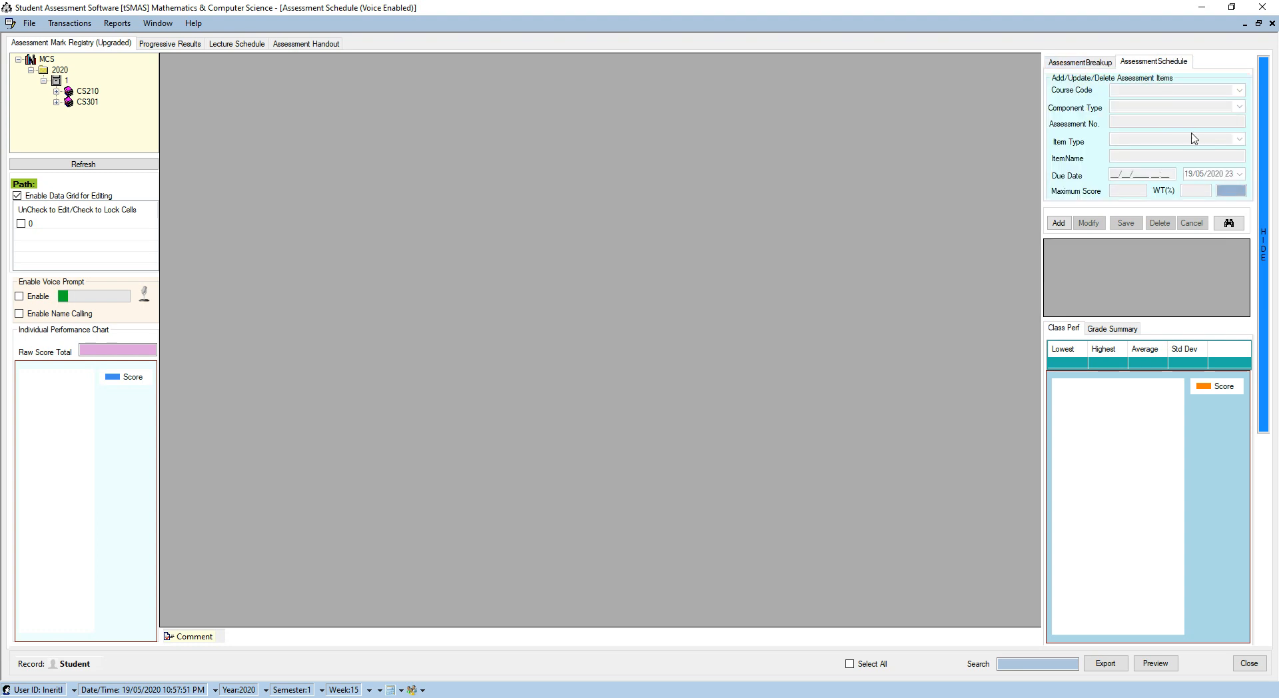
Add and save an assessment break-up for course CS213 with 50% continuous assessment, and select its record.
{"action": "left_click", "coordinate": [1081, 63]}
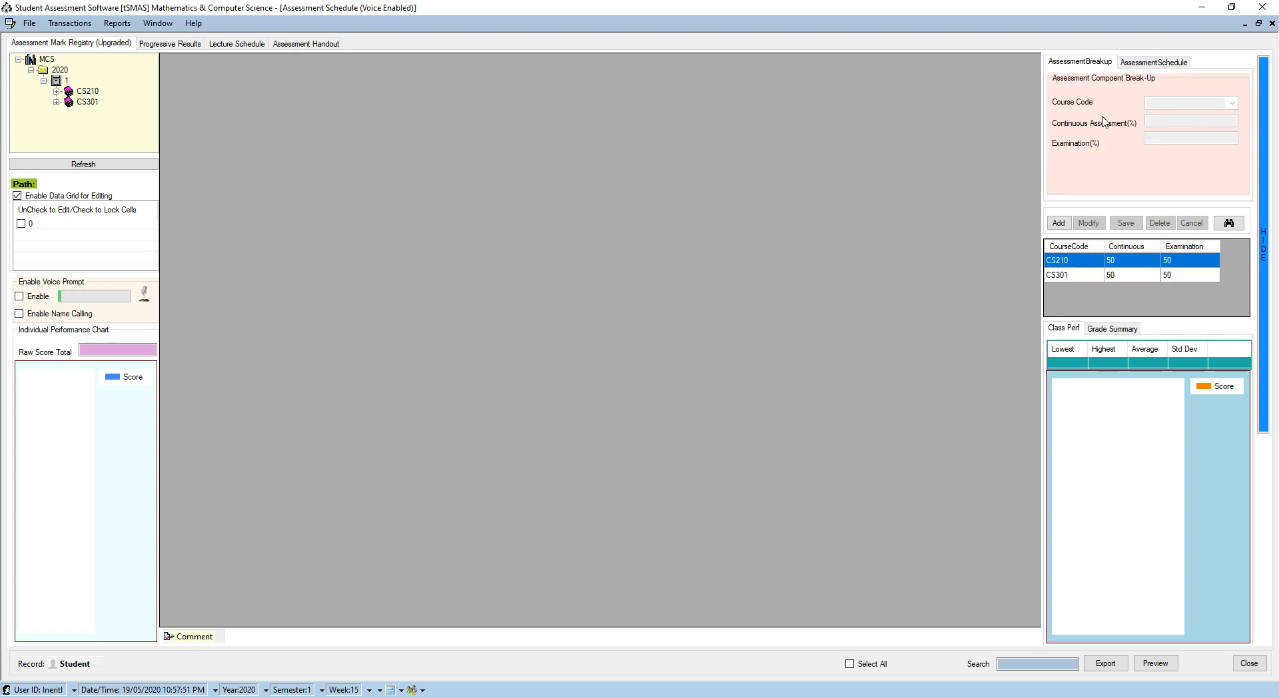
{"action": "left_click", "coordinate": [1063, 228]}
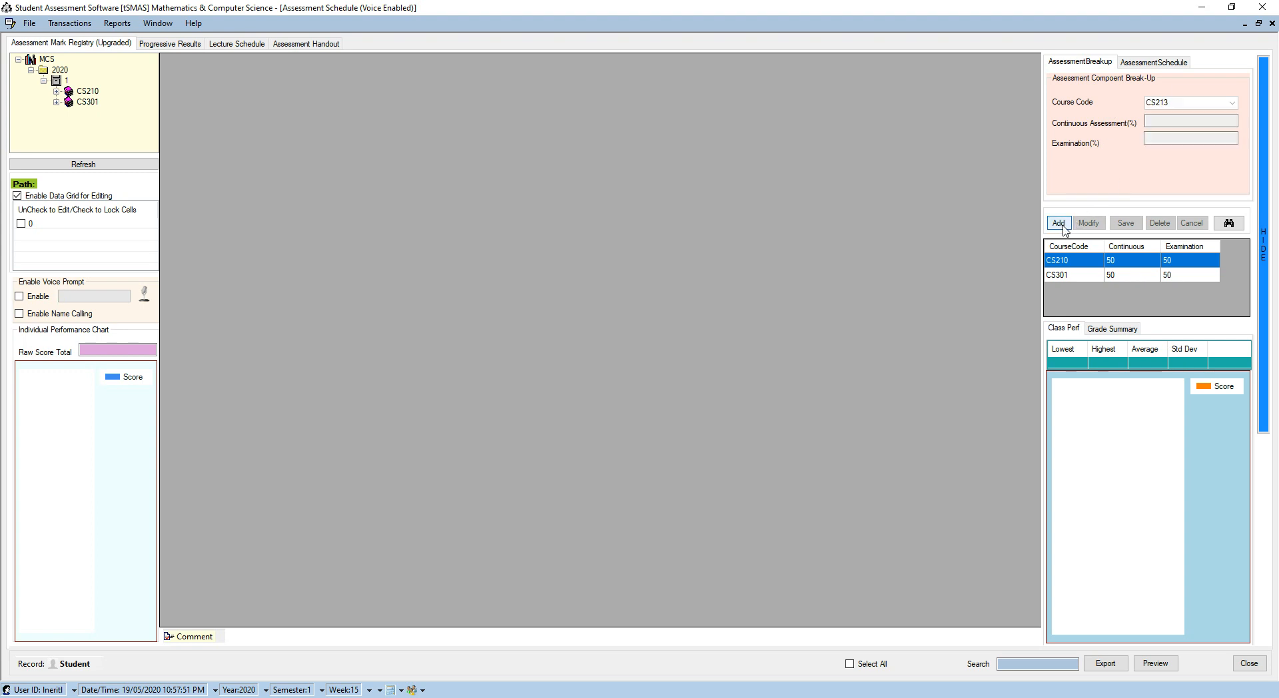
{"action": "left_click", "coordinate": [1232, 103]}
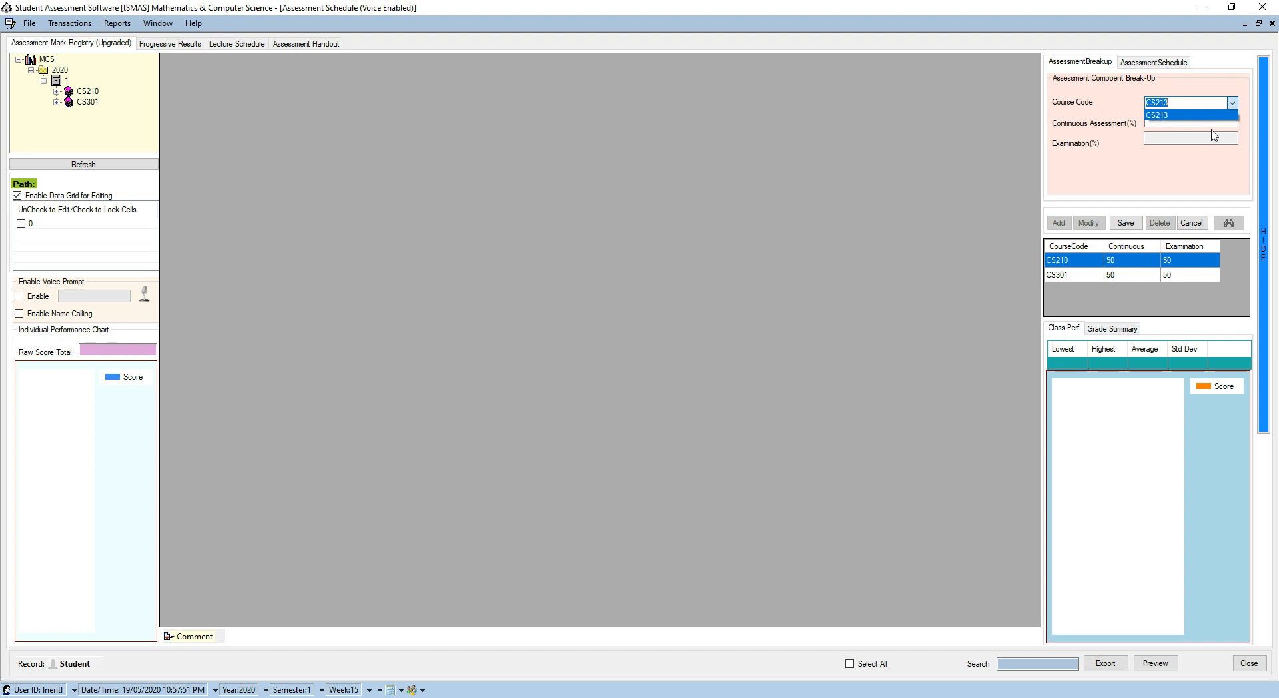
{"action": "left_click", "coordinate": [1182, 117]}
{"action": "left_click", "coordinate": [1181, 121]}
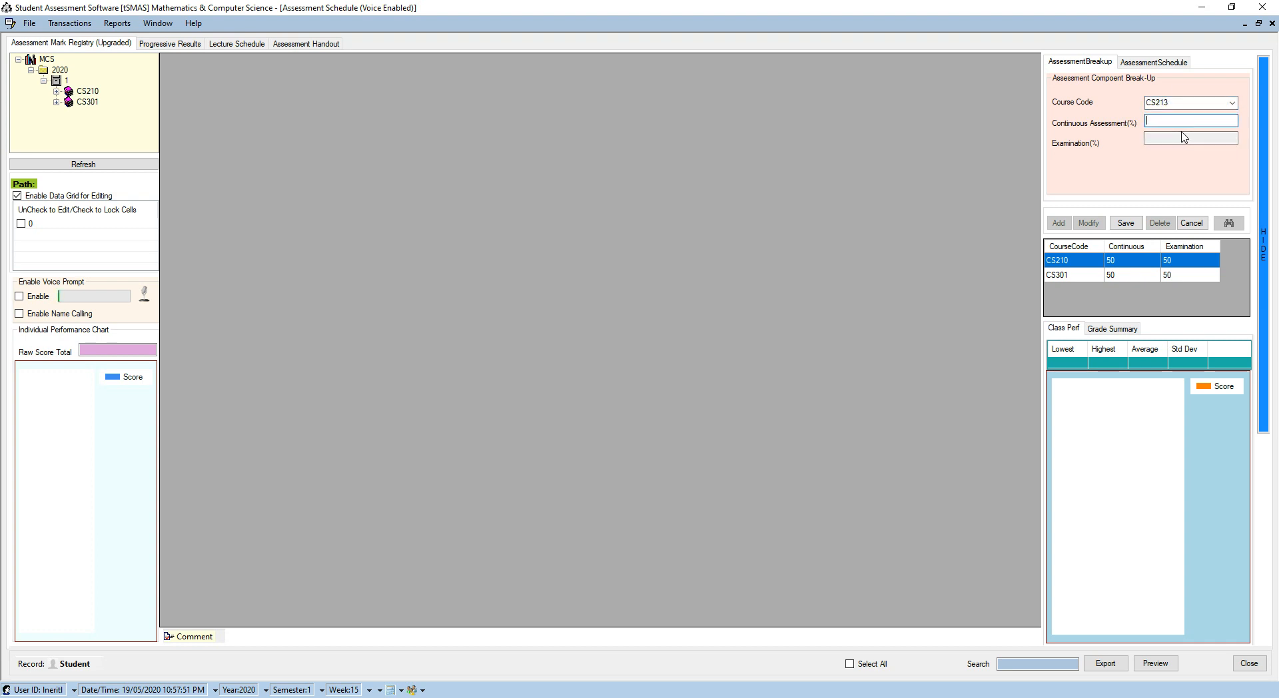
{"action": "type", "text": "50"}
{"action": "left_click", "coordinate": [1125, 224]}
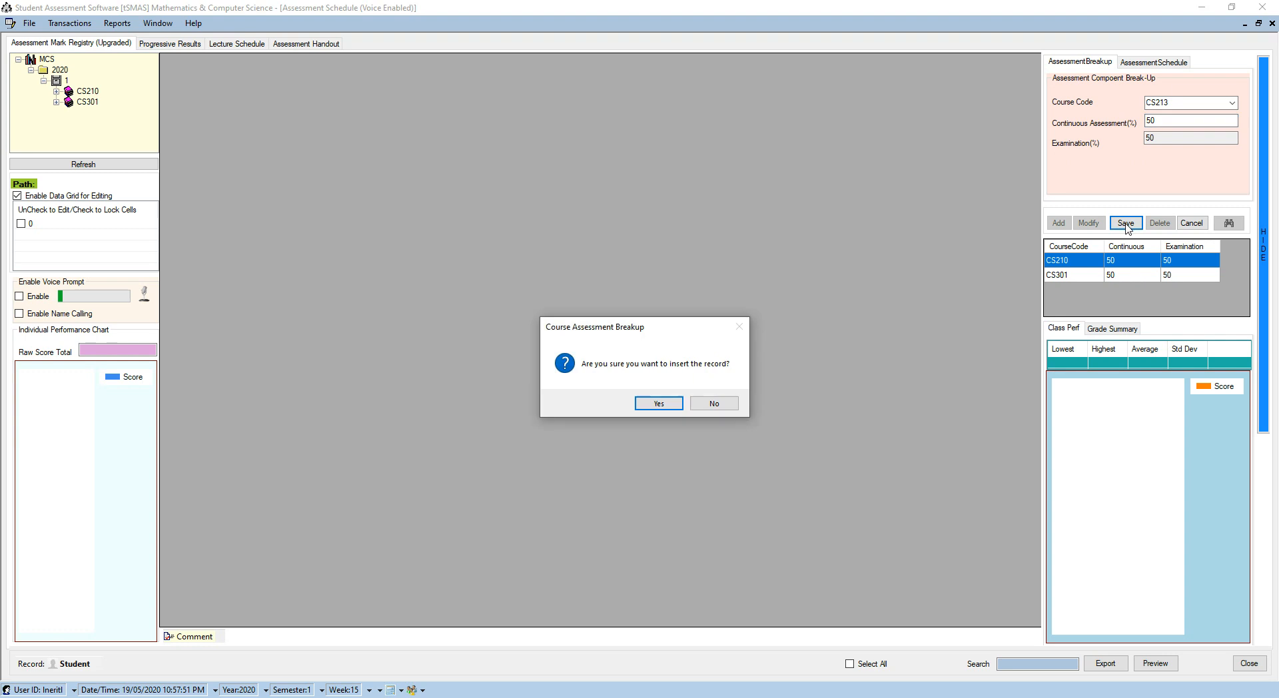
{"action": "left_click", "coordinate": [659, 404]}
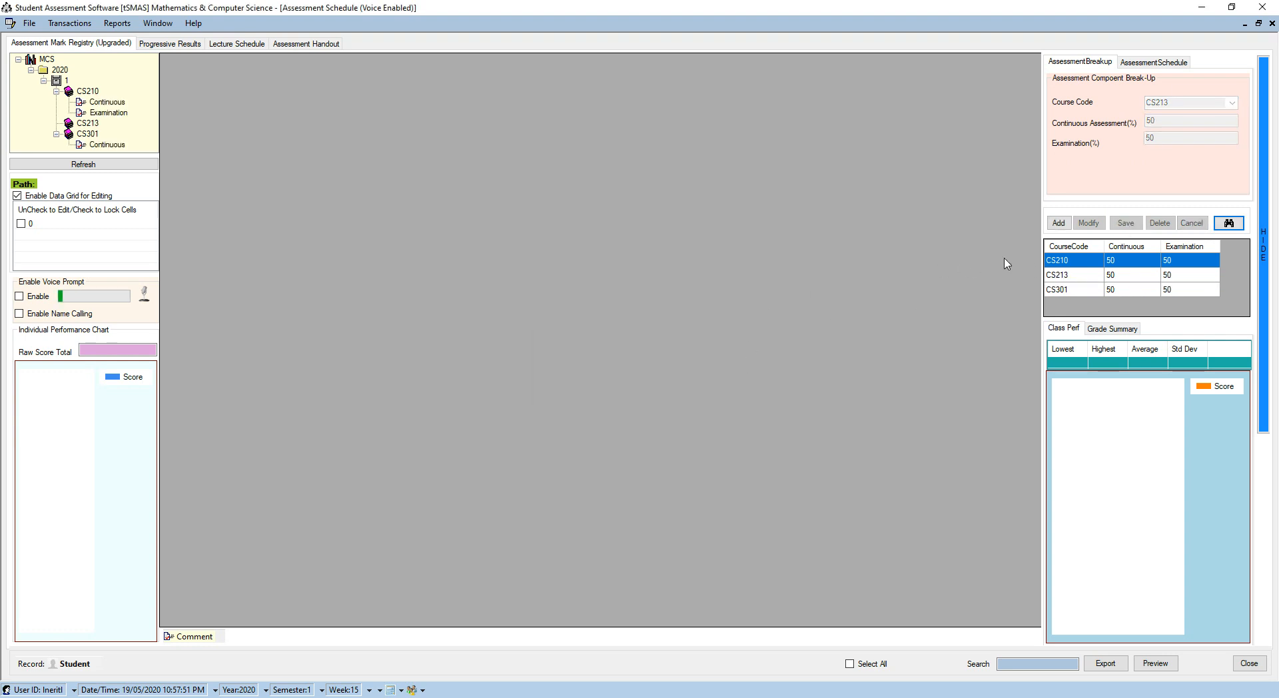
{"action": "left_click", "coordinate": [1081, 279]}
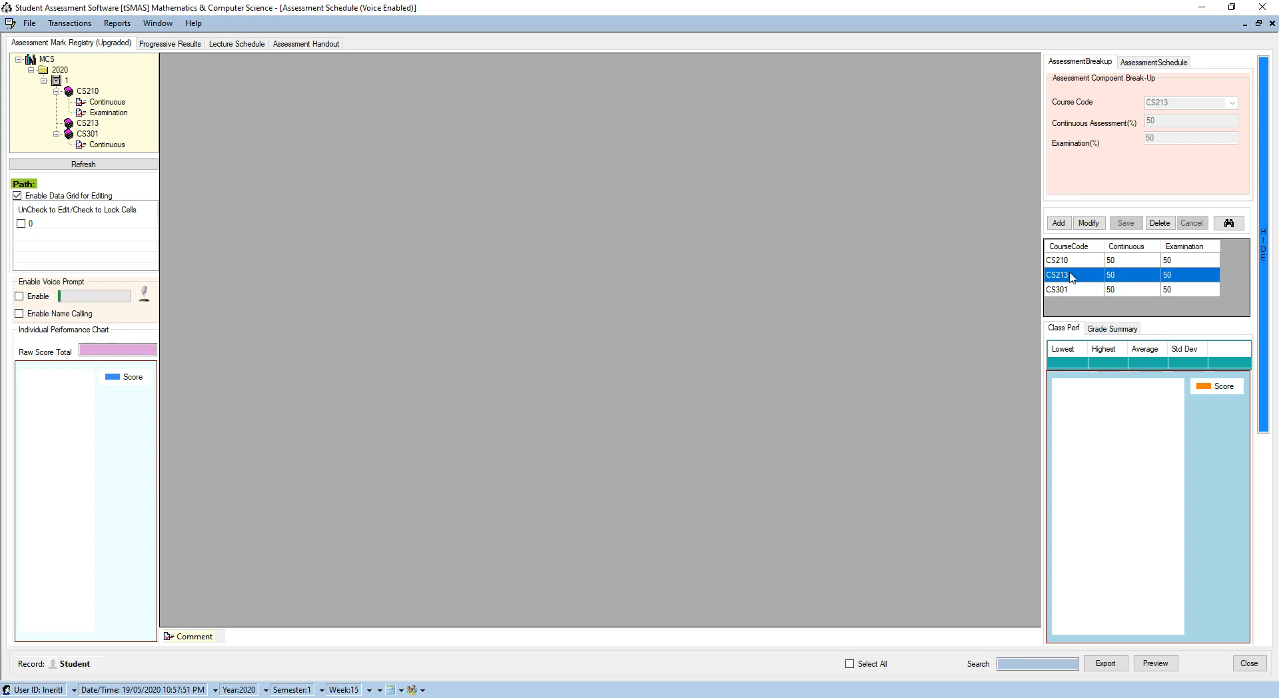
Start a new assessment schedule item for CS213 with component type Continuous and item type Assignment.
{"action": "left_click", "coordinate": [87, 124]}
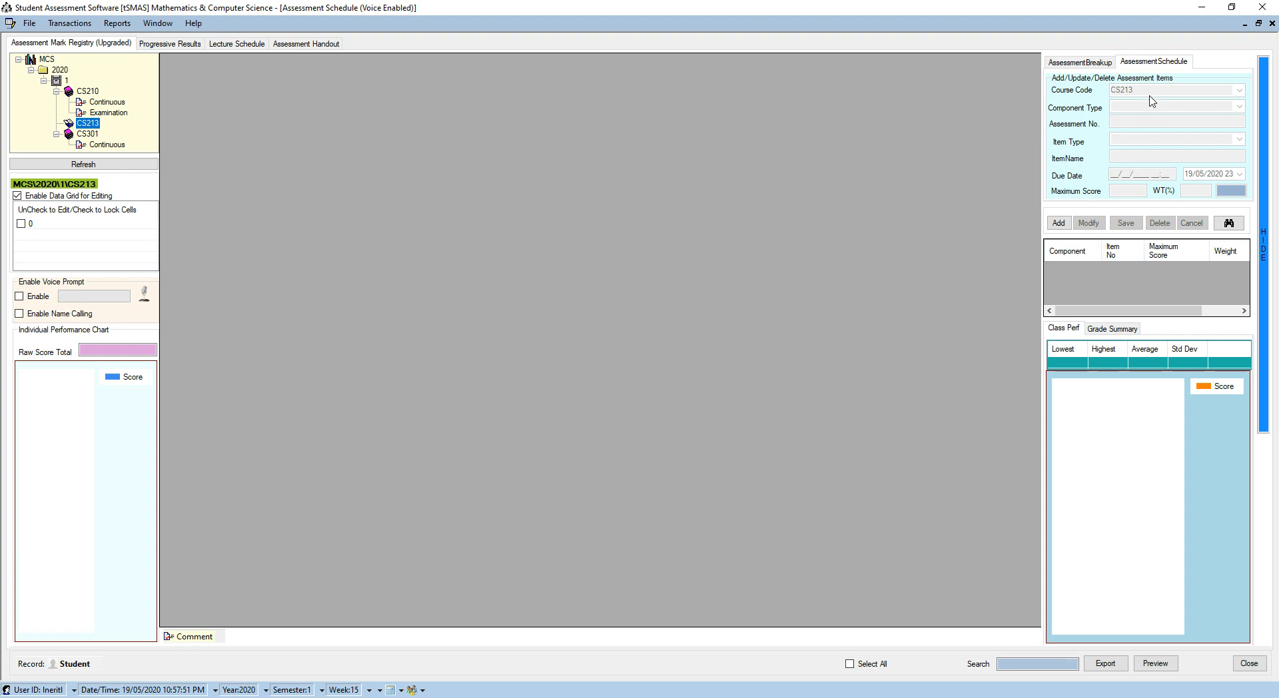
{"action": "left_click", "coordinate": [1149, 62]}
{"action": "left_click", "coordinate": [1059, 225]}
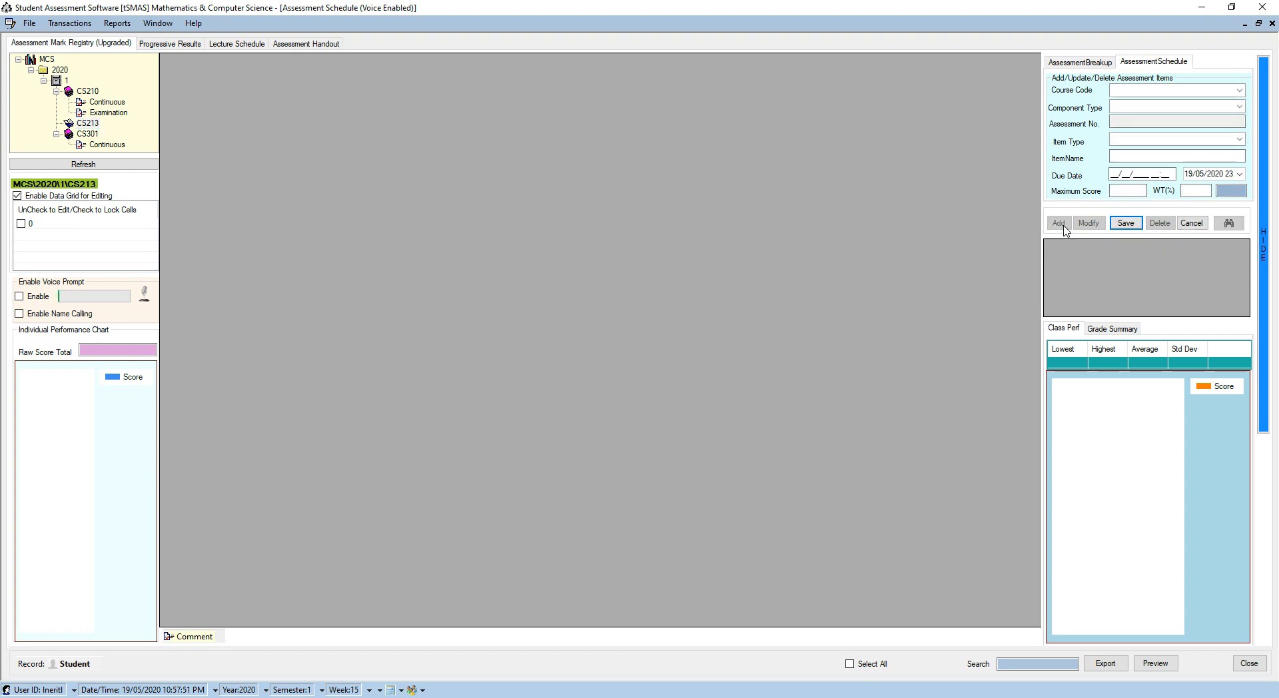
{"action": "left_click", "coordinate": [1239, 92]}
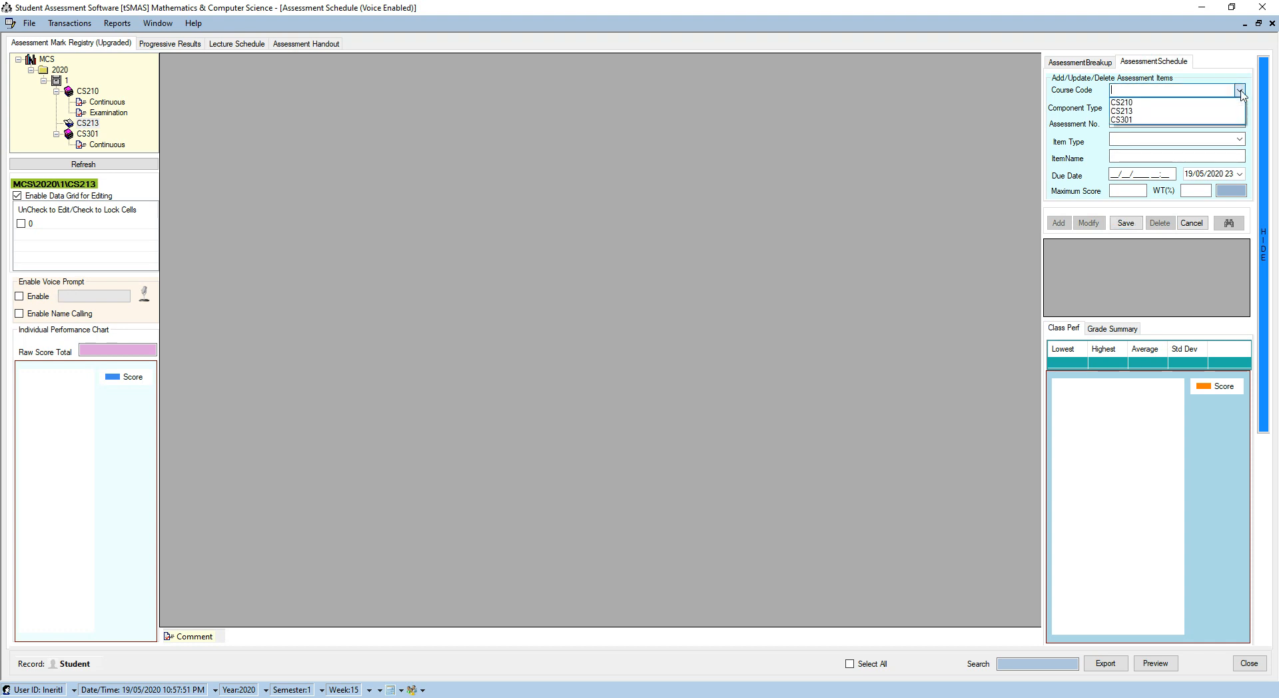
{"action": "left_click", "coordinate": [1153, 112]}
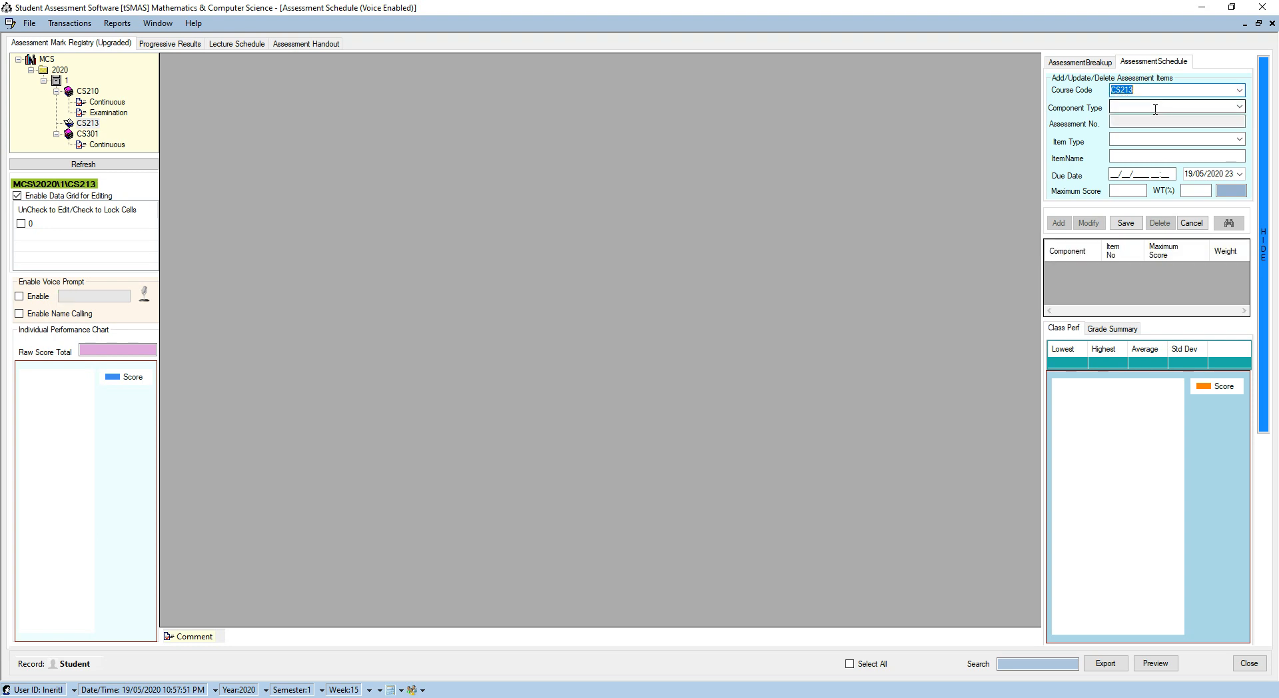
{"action": "left_click", "coordinate": [1236, 109]}
{"action": "left_click", "coordinate": [1240, 108]}
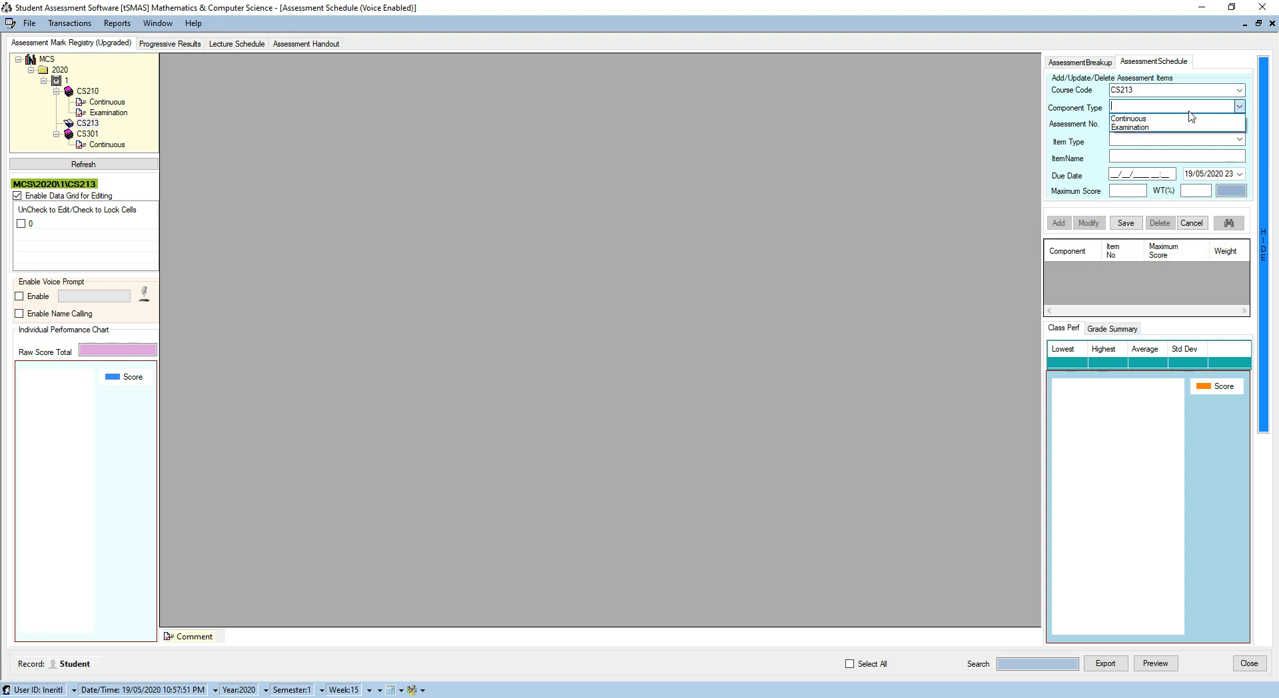
{"action": "left_click", "coordinate": [1158, 122]}
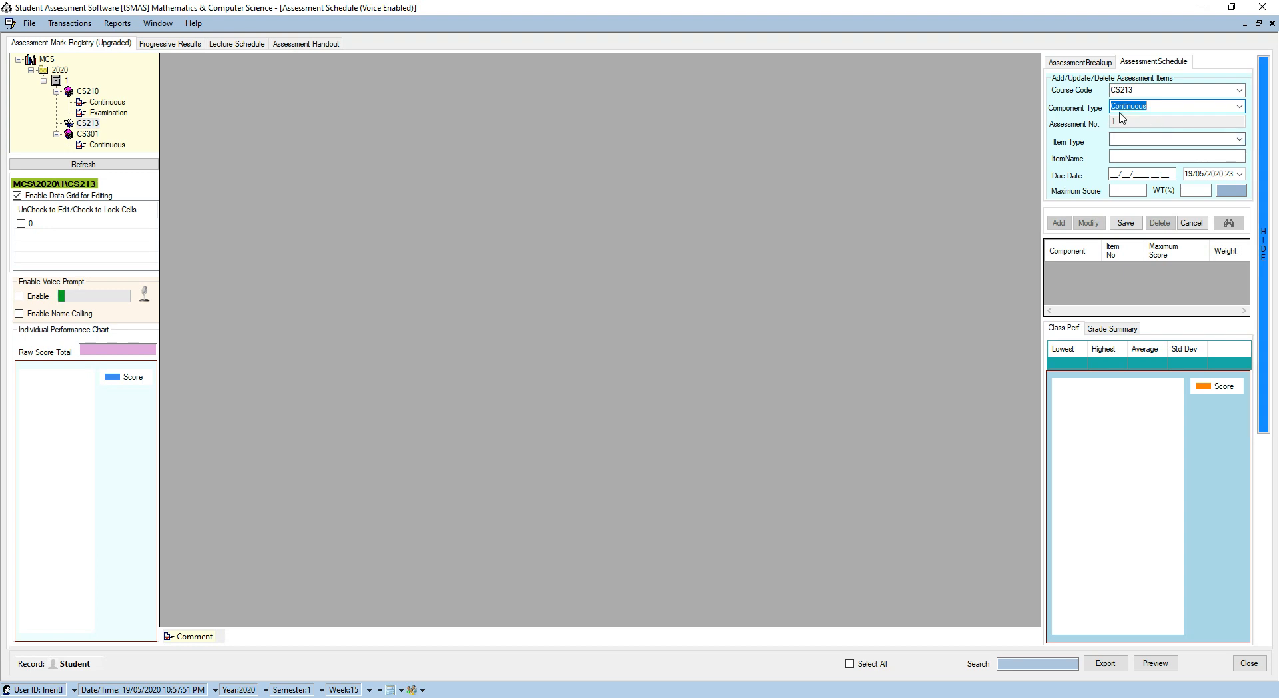
{"action": "left_click", "coordinate": [1240, 139]}
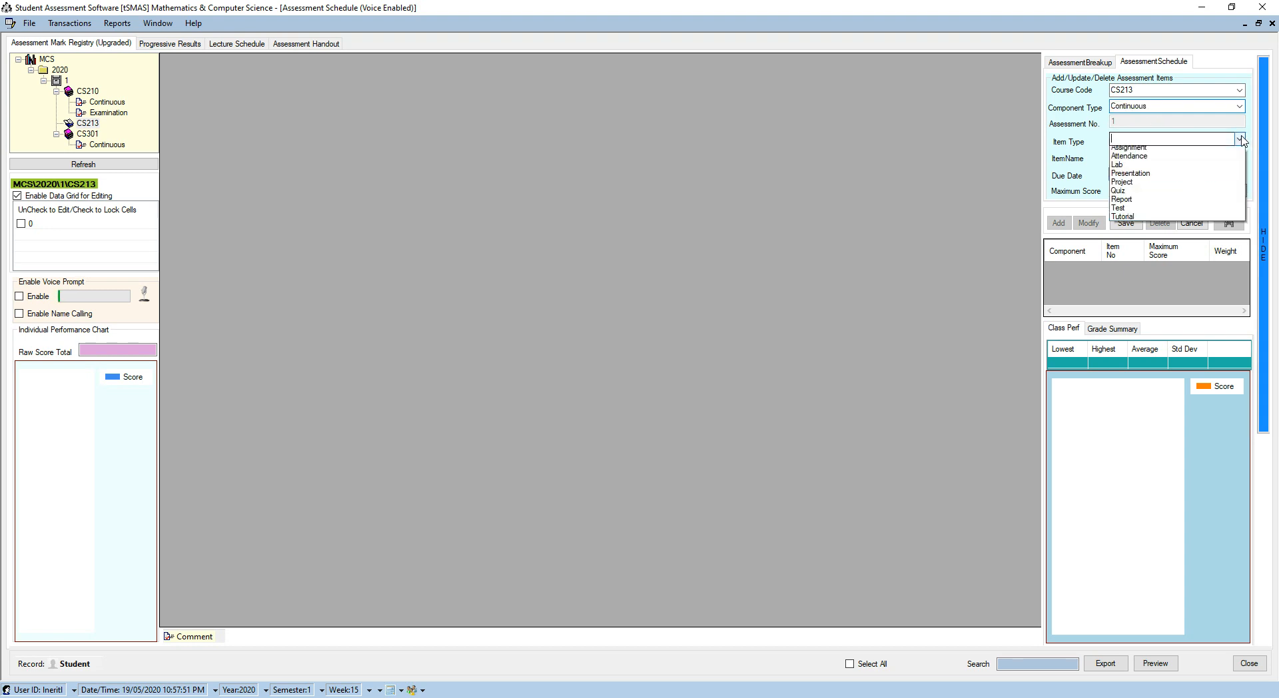
{"action": "left_click", "coordinate": [1162, 152]}
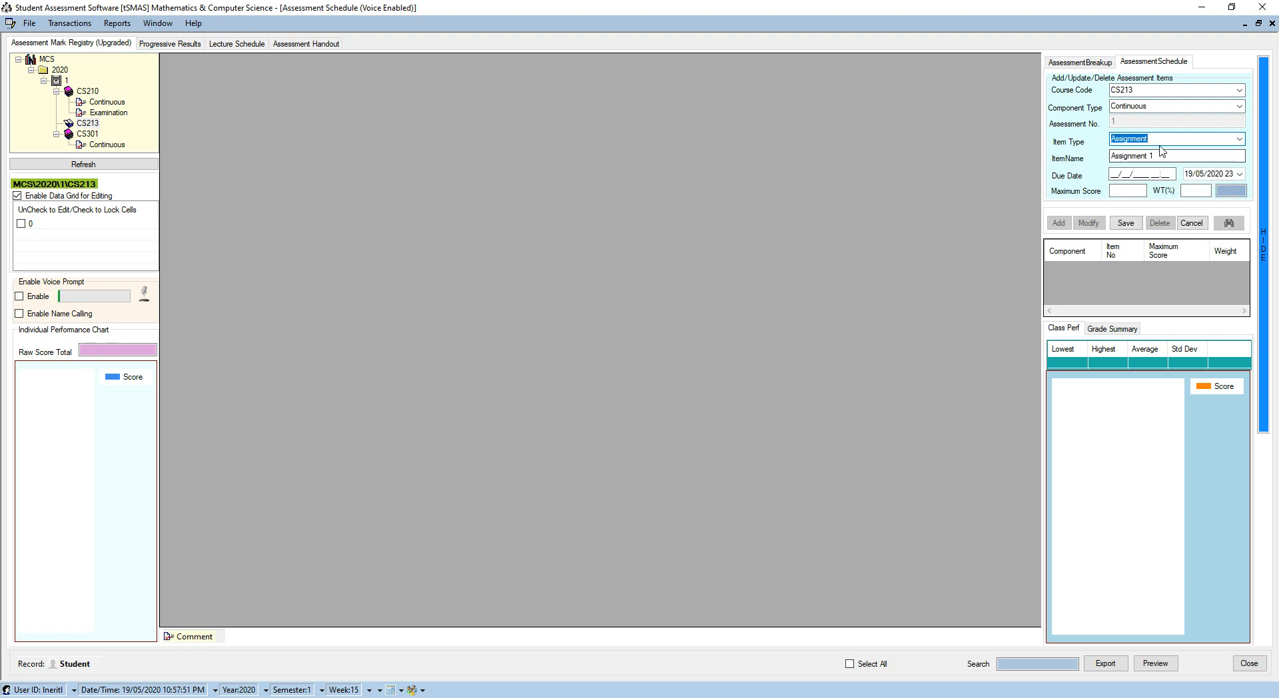
Set the assignment's due date to 18/03/2020 16:06, maximum score to 50 and weight to 5%, and save the record.
{"action": "left_click", "coordinate": [1239, 174]}
{"action": "left_click", "coordinate": [1204, 192]}
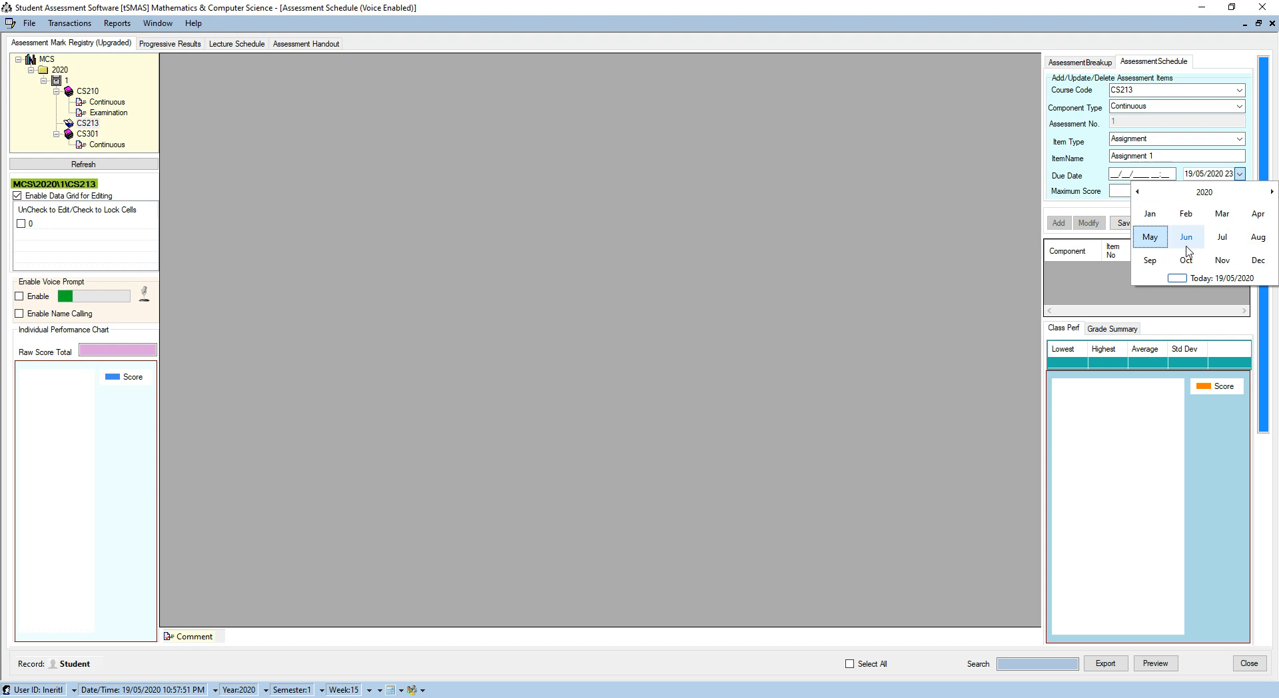
{"action": "left_click", "coordinate": [1226, 217]}
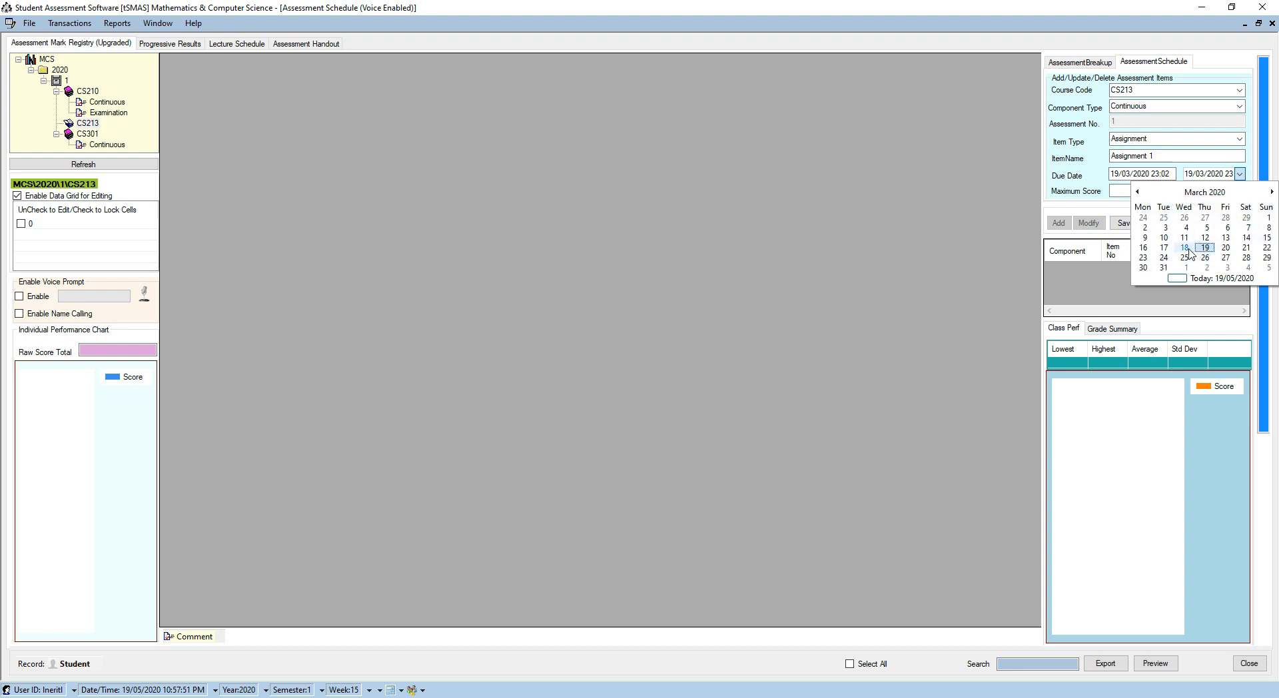
{"action": "left_click", "coordinate": [1188, 250]}
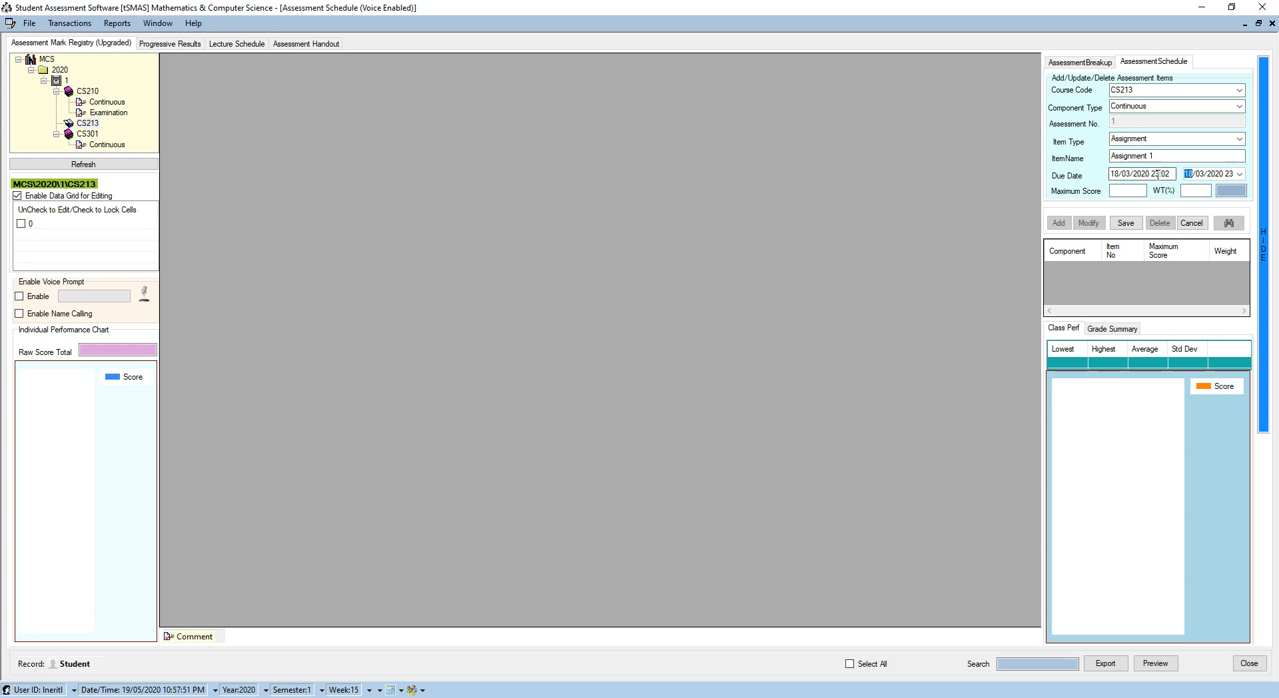
{"action": "double_click", "coordinate": [1154, 174]}
{"action": "type", "text": "16:06"}
{"action": "key", "text": "Tab"}
{"action": "left_click", "coordinate": [1133, 224]}
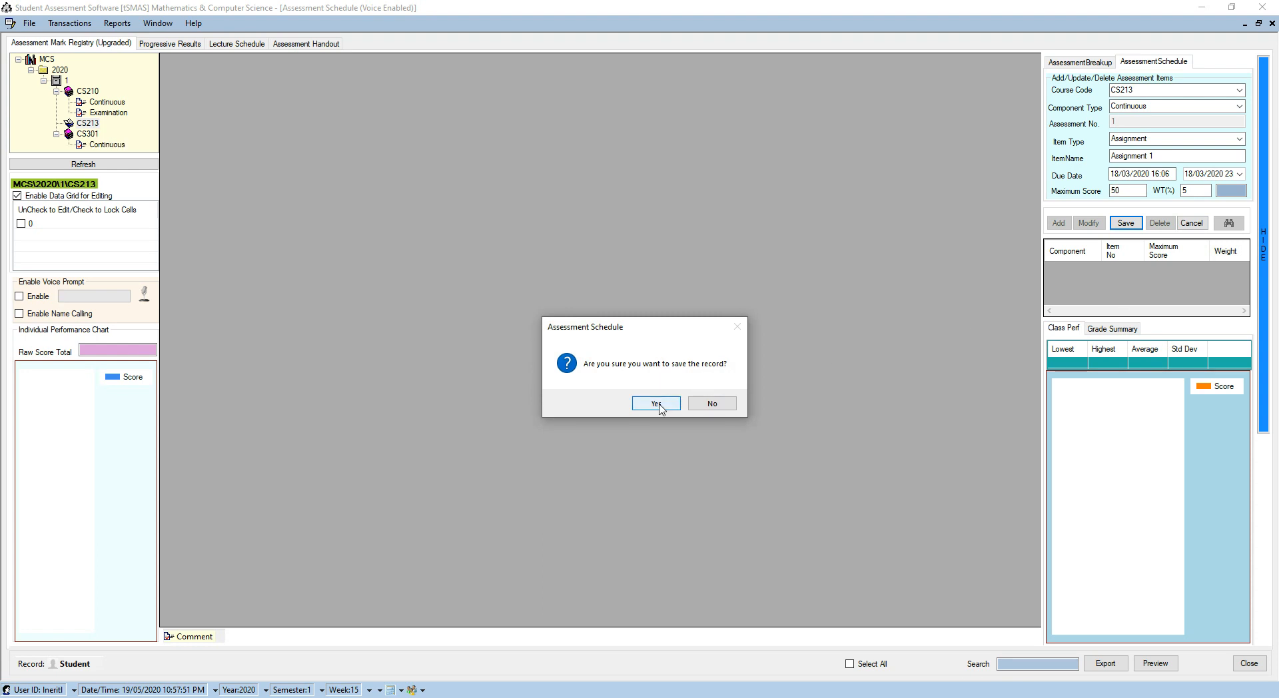
{"action": "left_click", "coordinate": [657, 404]}
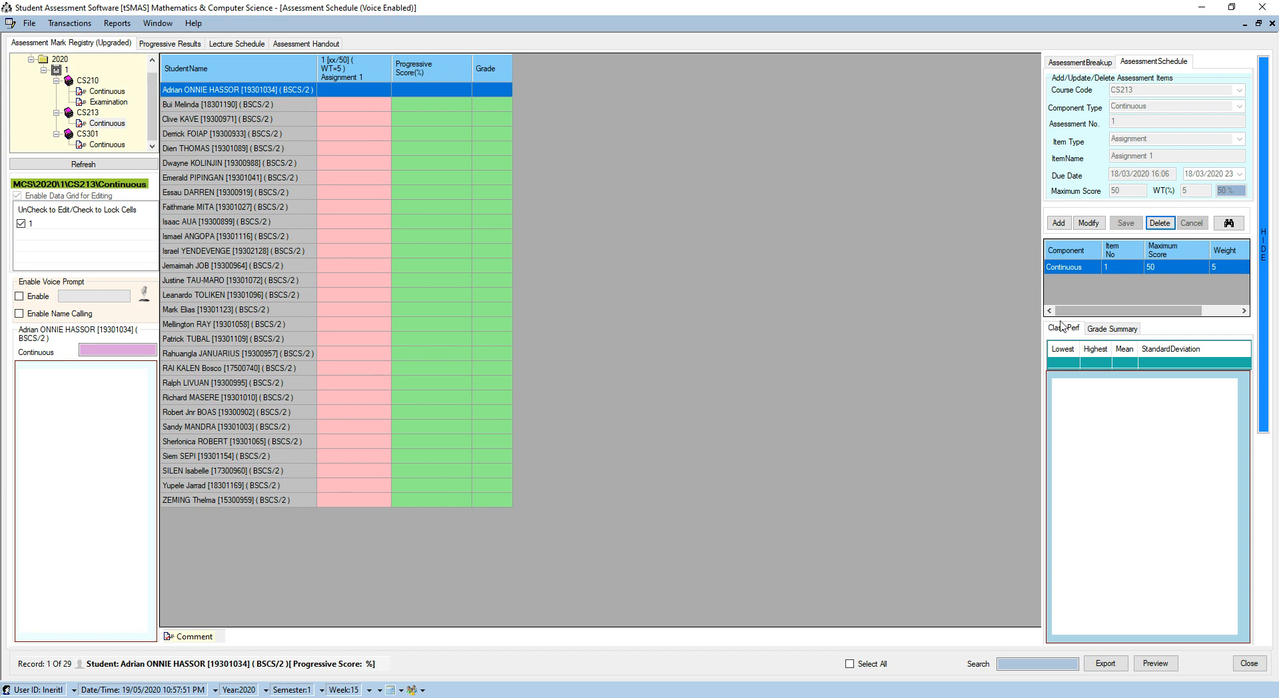
Start a second assessment schedule item for CS213 with component type Continuous and item type Assignment.
{"action": "left_click", "coordinate": [1064, 224]}
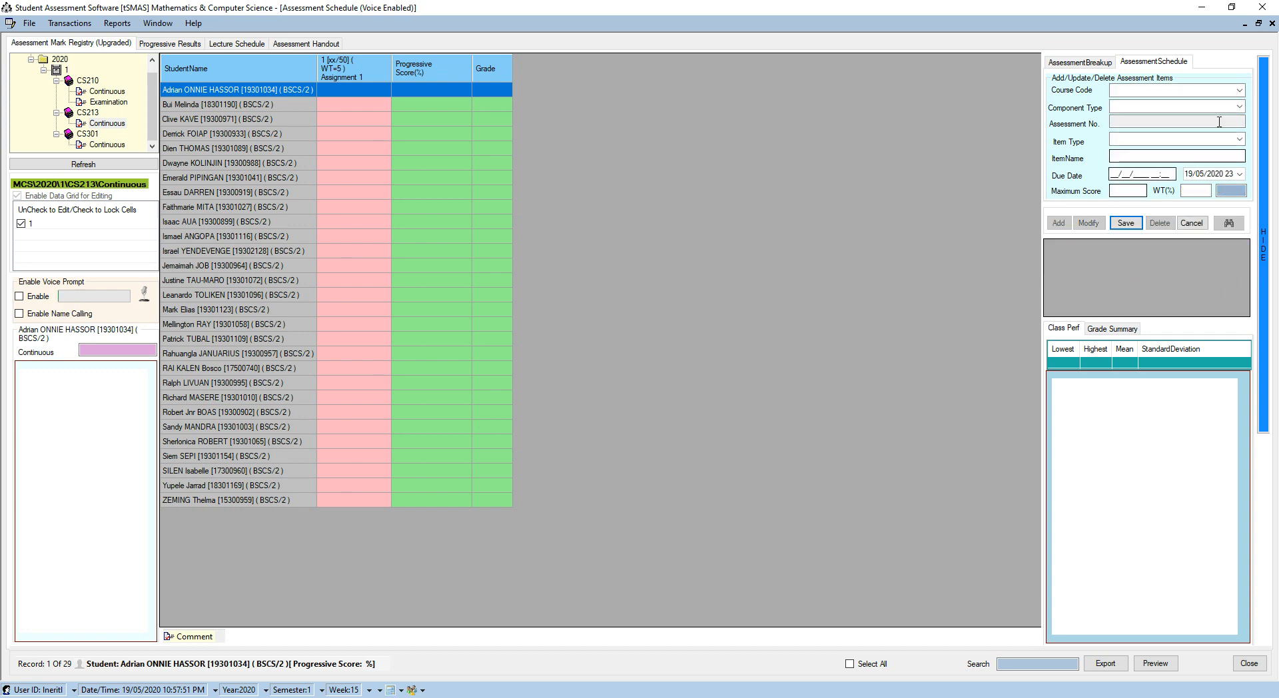
{"action": "left_click", "coordinate": [1240, 92]}
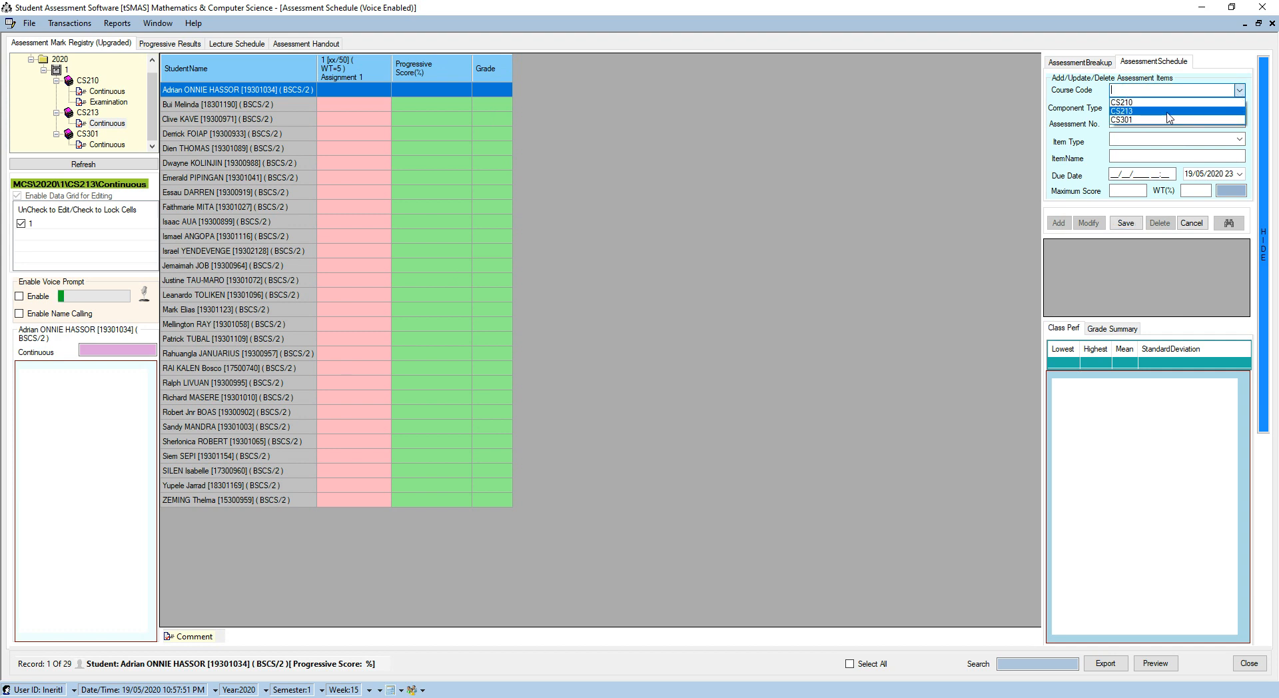
{"action": "left_click", "coordinate": [1171, 111]}
{"action": "left_click", "coordinate": [1240, 107]}
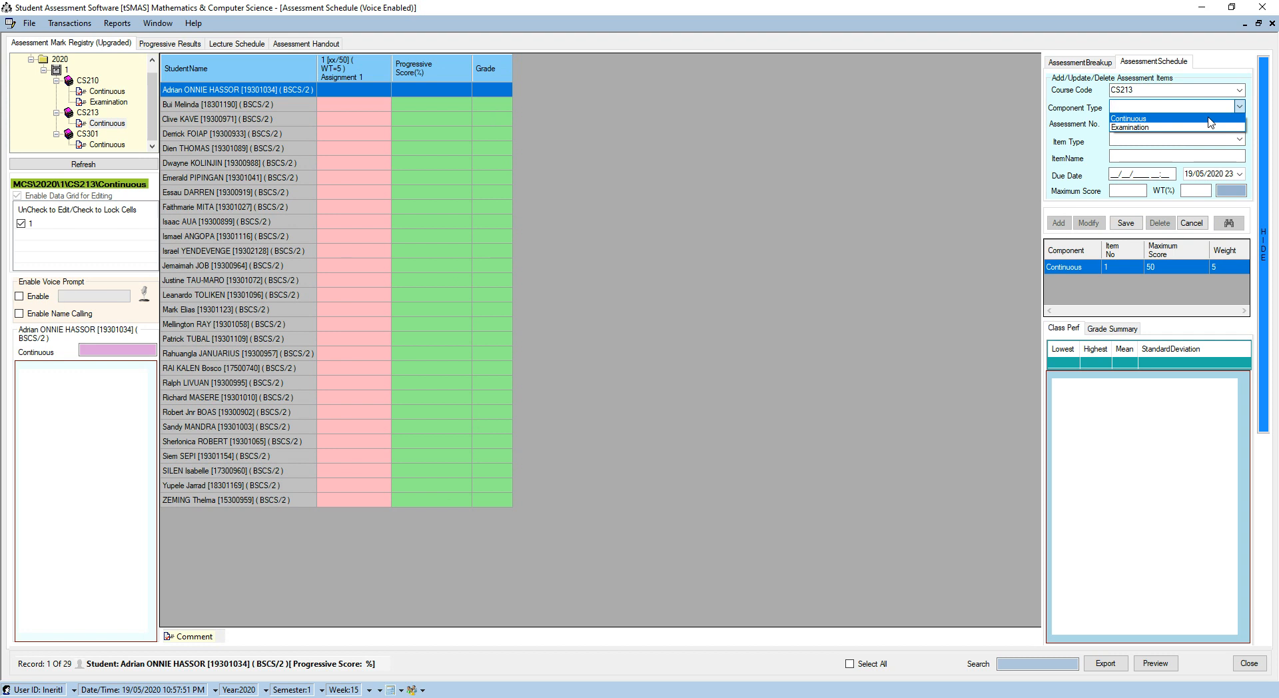
{"action": "left_click", "coordinate": [1211, 120]}
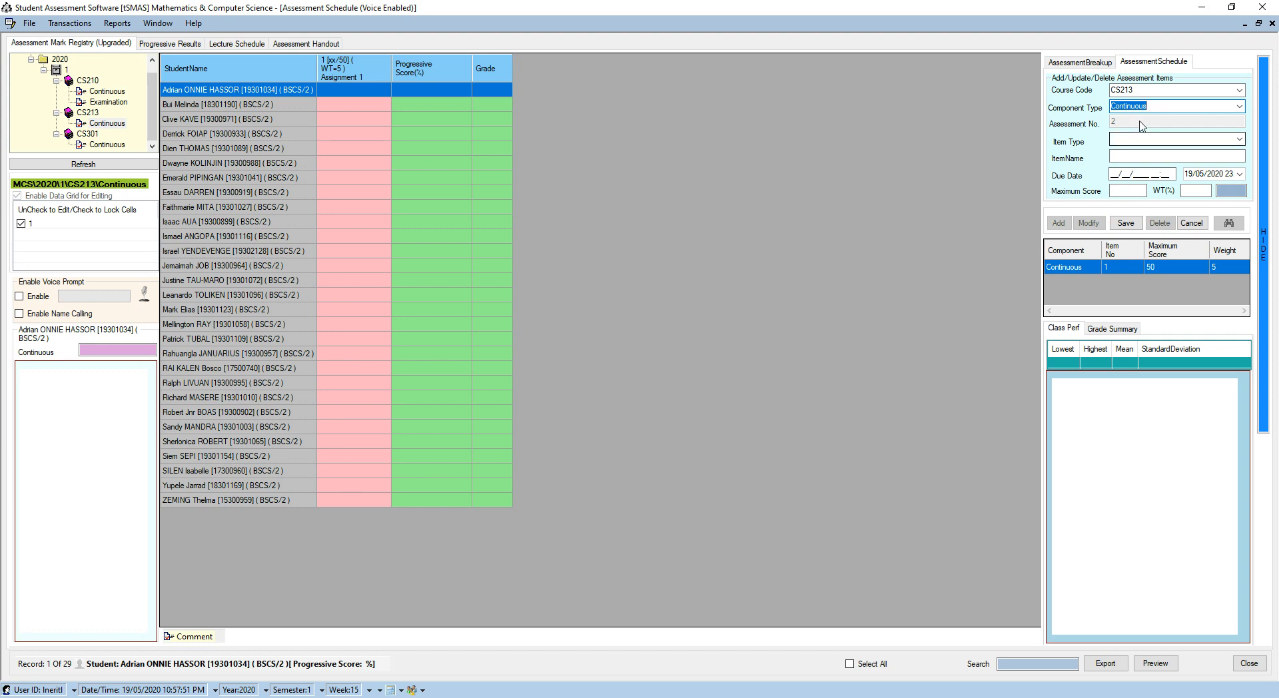
{"action": "left_click", "coordinate": [1239, 139]}
{"action": "left_click", "coordinate": [1177, 152]}
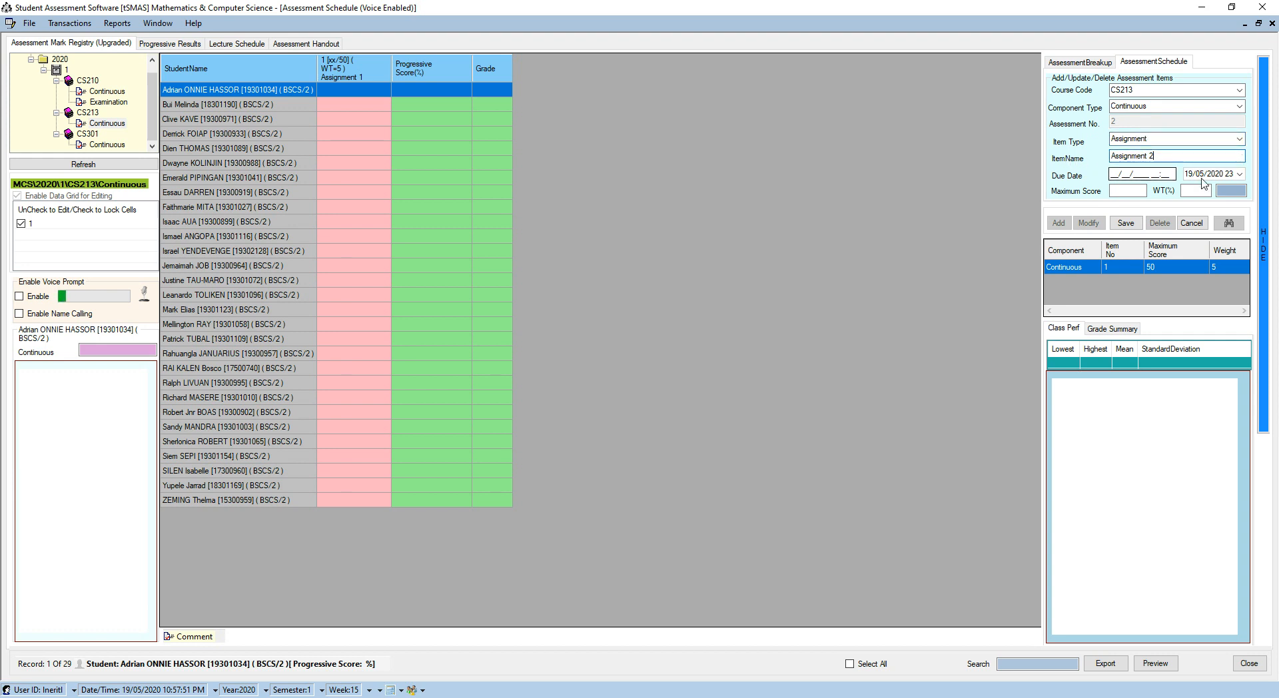
Set Assignment 2's due date to 21/04/2020, maximum score to 60 and weight to 15%, and save the record.
{"action": "left_click", "coordinate": [1240, 174]}
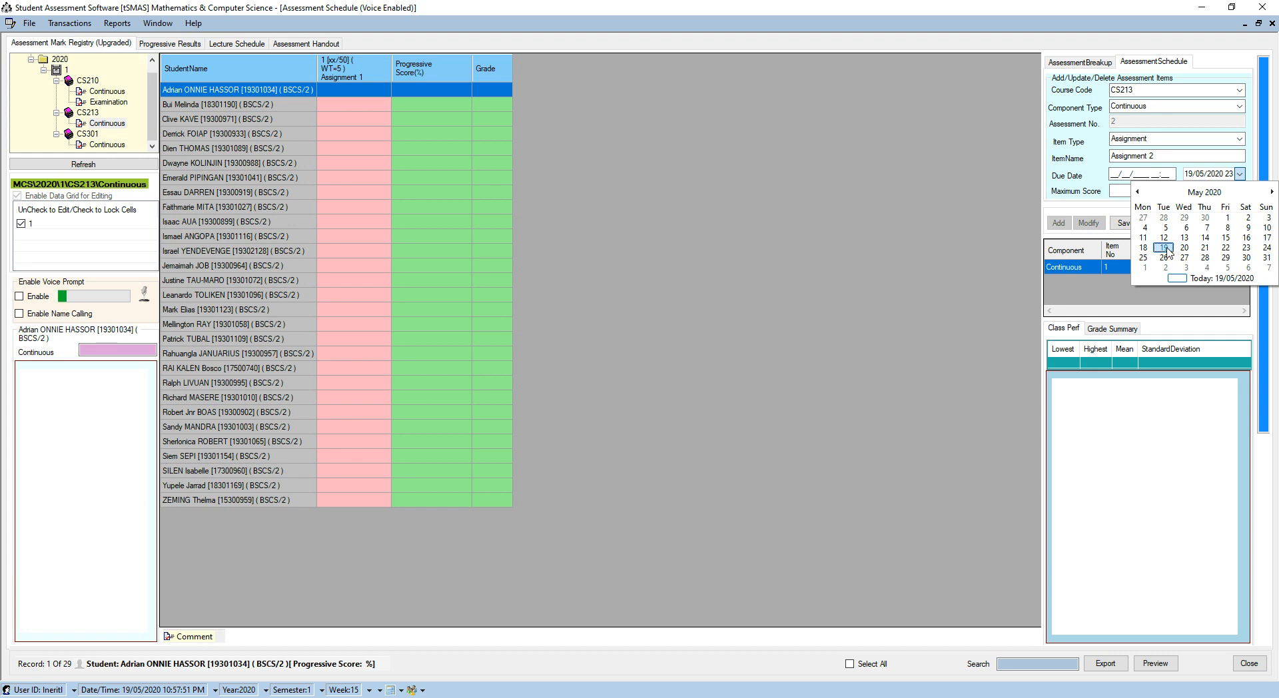
{"action": "left_click", "coordinate": [1201, 196]}
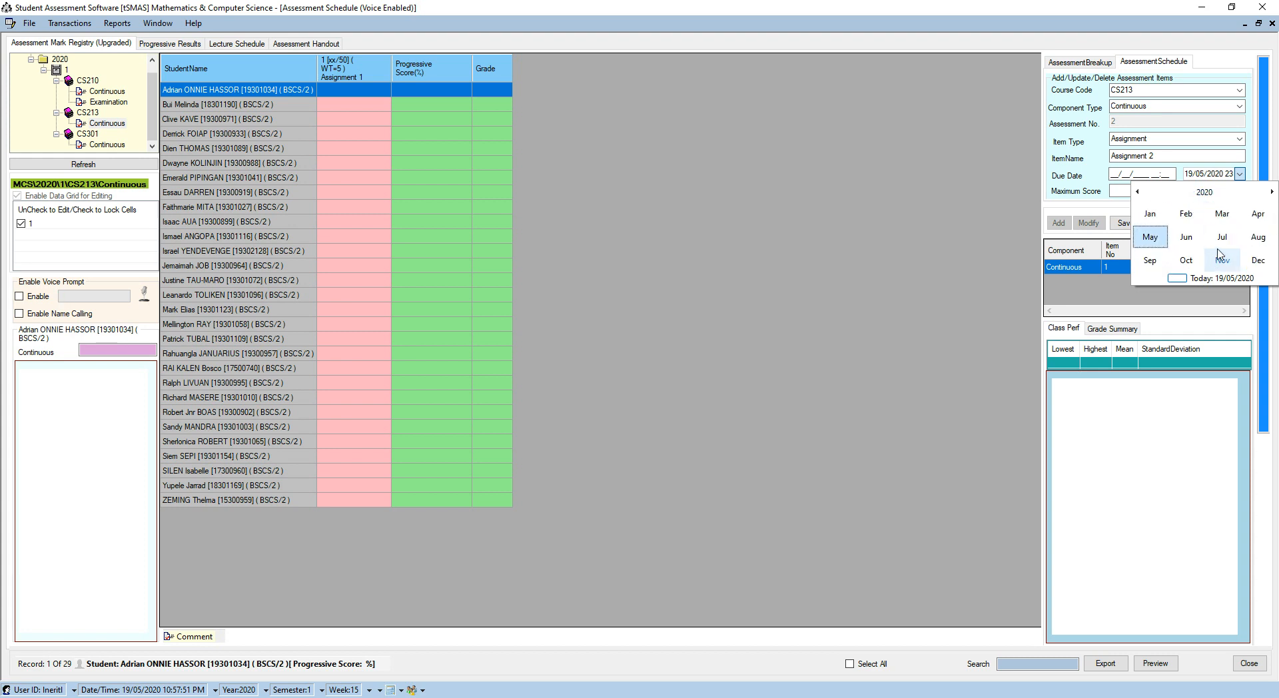
{"action": "left_click", "coordinate": [1258, 215]}
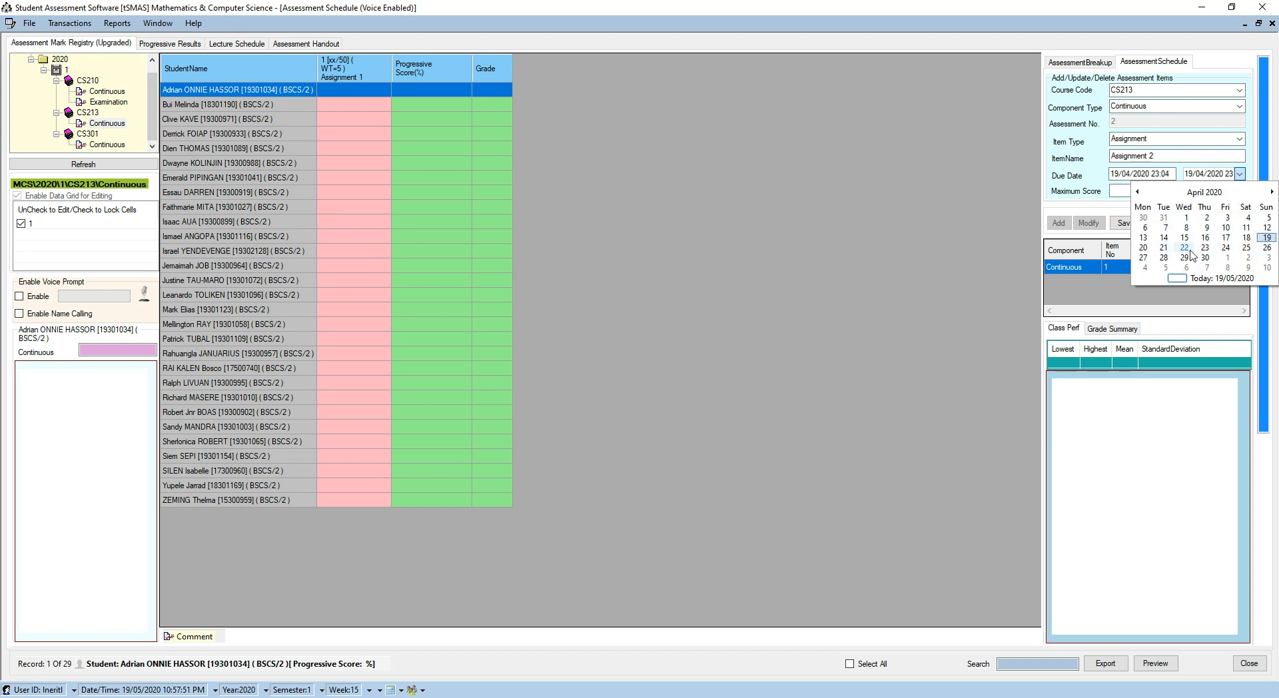
{"action": "left_click", "coordinate": [1164, 249]}
{"action": "left_click", "coordinate": [1112, 190]}
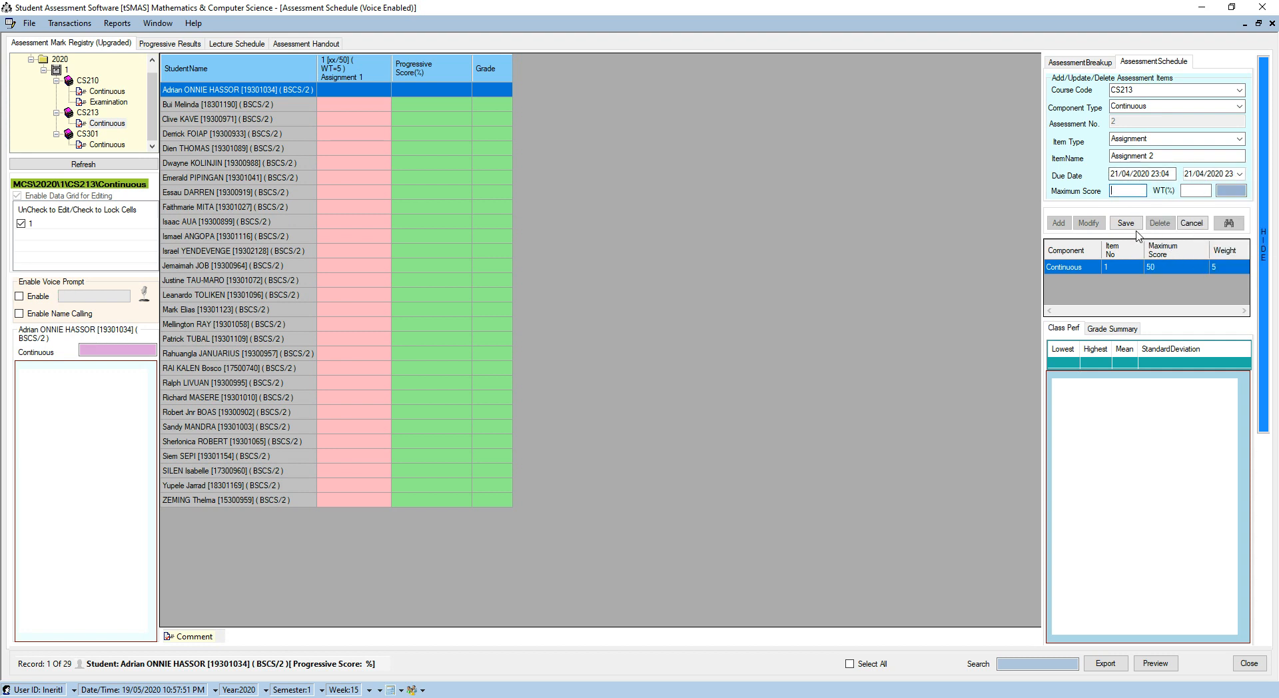
{"action": "left_click", "coordinate": [1199, 191]}
{"action": "type", "text": "15"}
{"action": "left_click", "coordinate": [1126, 222]}
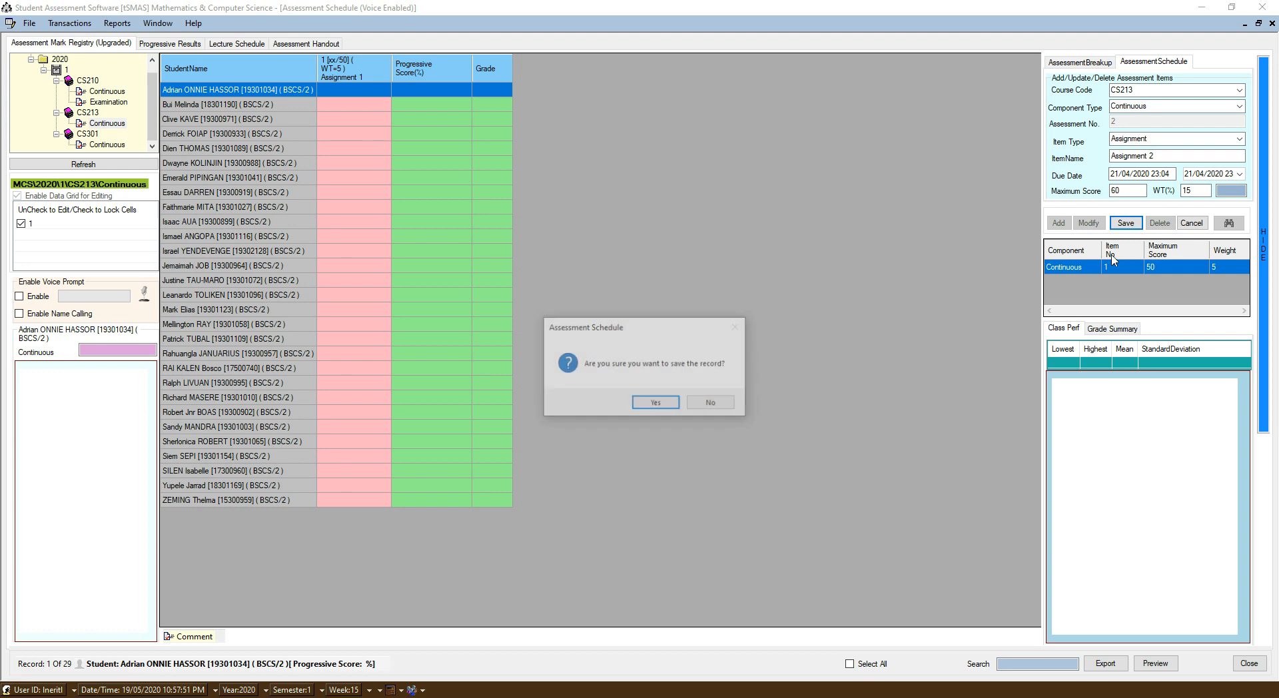
{"action": "left_click", "coordinate": [655, 403]}
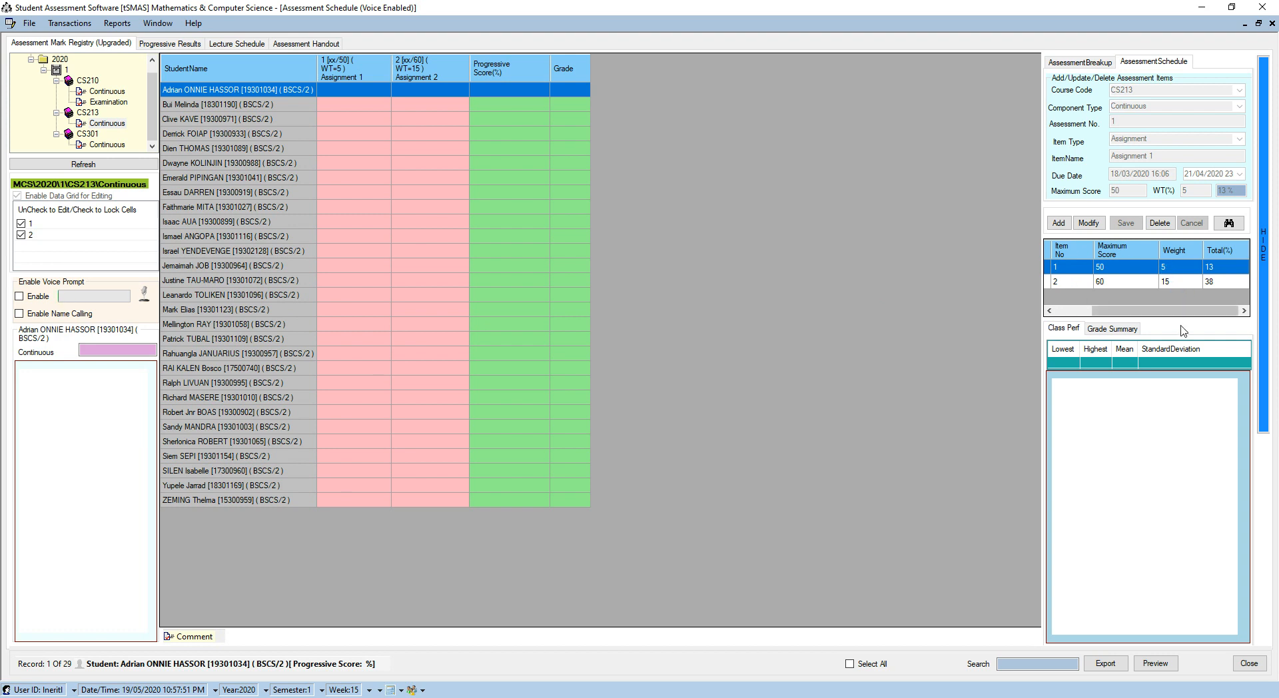
Change the weight of Assignment 1 to 15% and update its record.
{"action": "left_click", "coordinate": [1136, 283]}
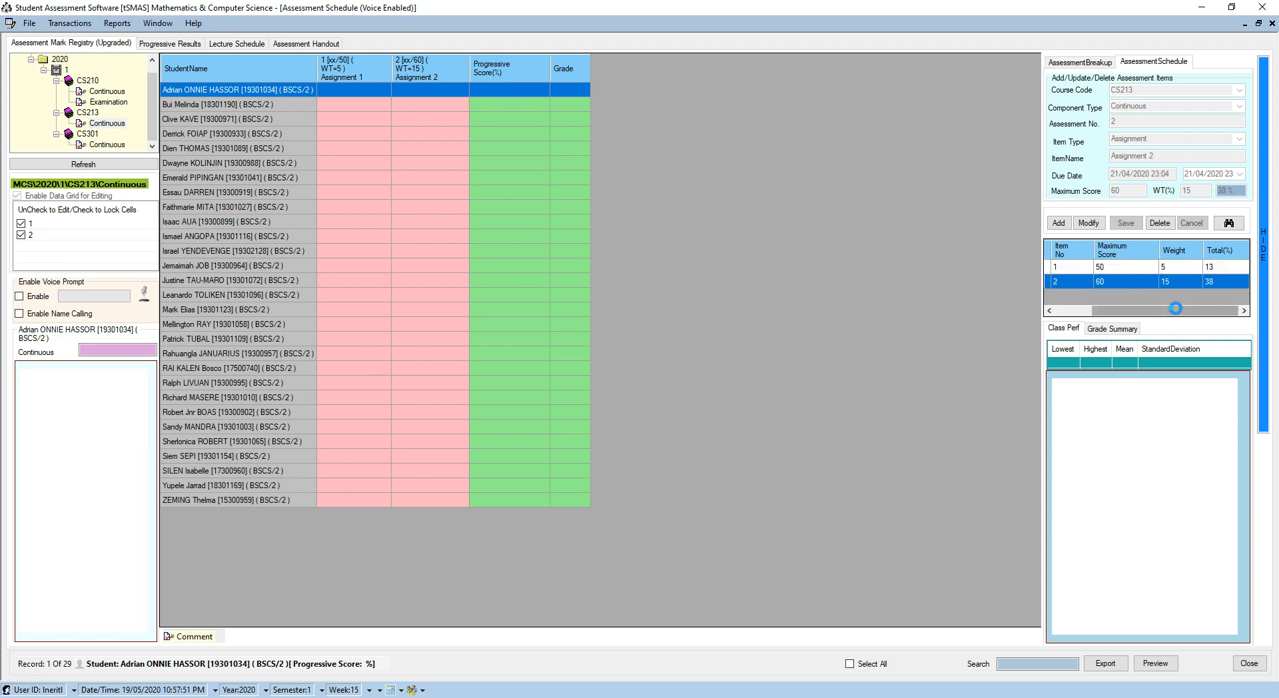
{"action": "left_click_drag", "start_coordinate": [1145, 310], "coordinate": [1103, 314]}
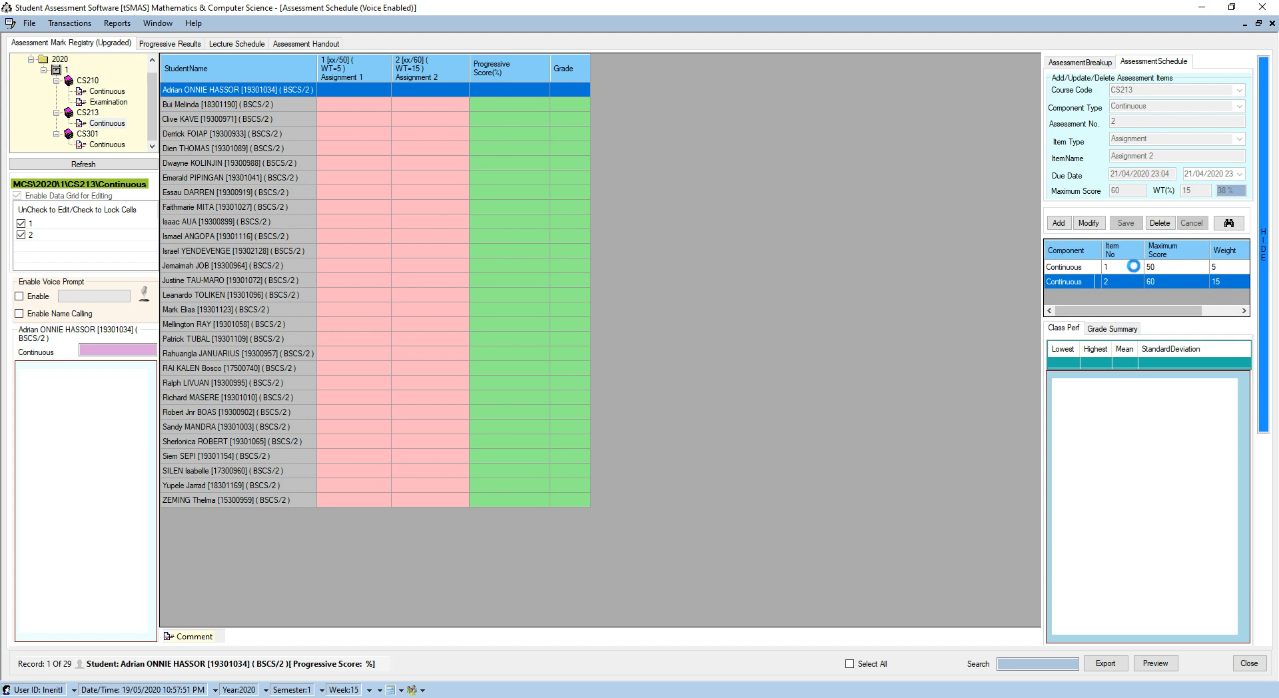
{"action": "left_click", "coordinate": [1133, 267]}
{"action": "left_click", "coordinate": [1089, 222]}
{"action": "left_click", "coordinate": [1201, 192]}
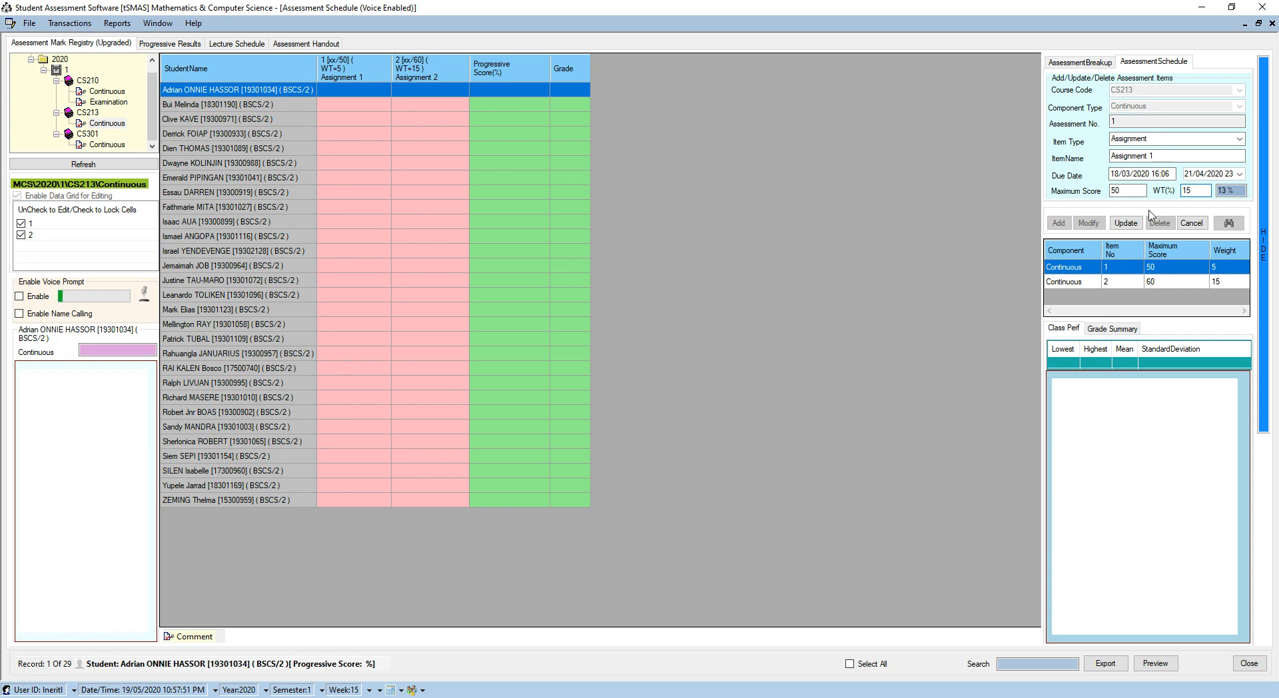
{"action": "left_click", "coordinate": [1132, 224]}
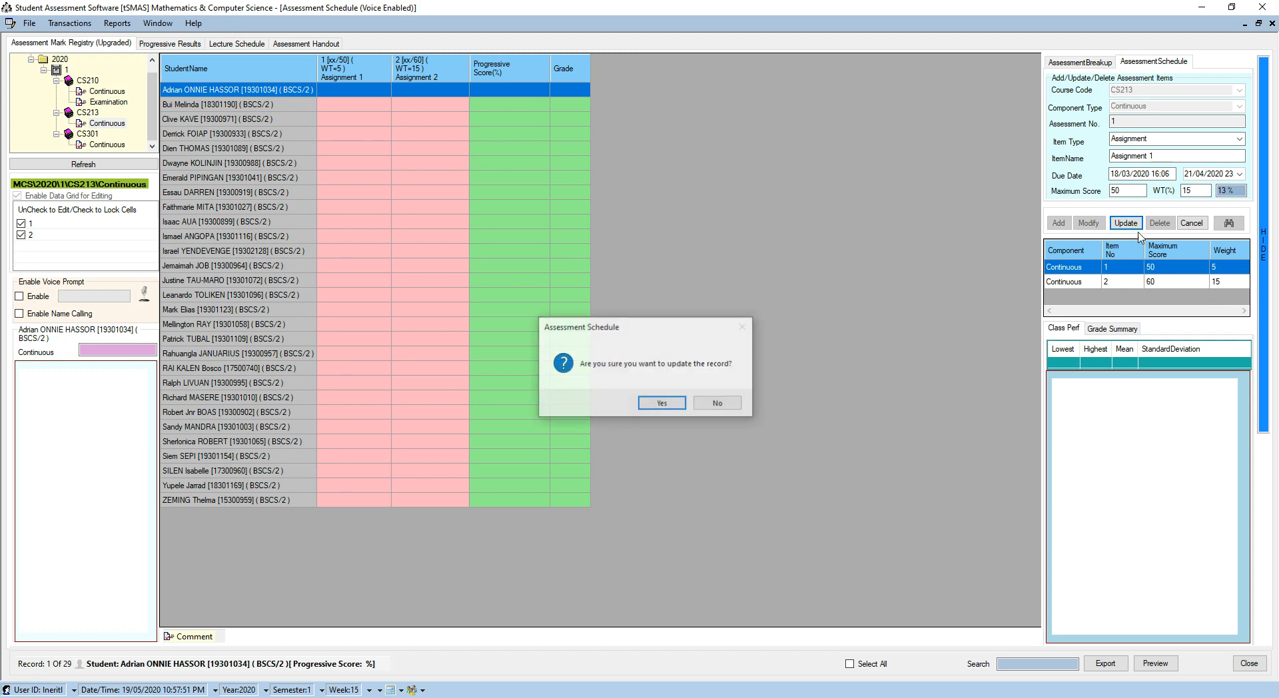
{"action": "left_click", "coordinate": [662, 403]}
{"action": "left_click_drag", "start_coordinate": [1173, 311], "coordinate": [1203, 307]}
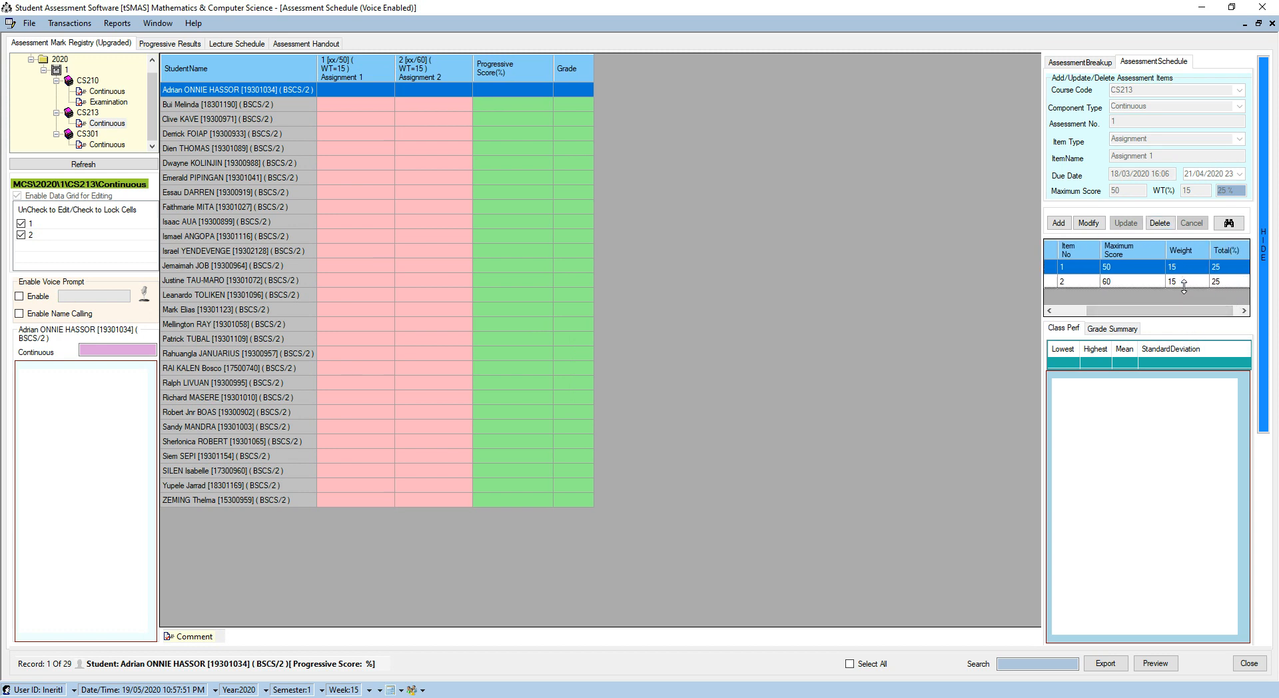
{"action": "left_click_drag", "start_coordinate": [1181, 312], "coordinate": [1198, 291]}
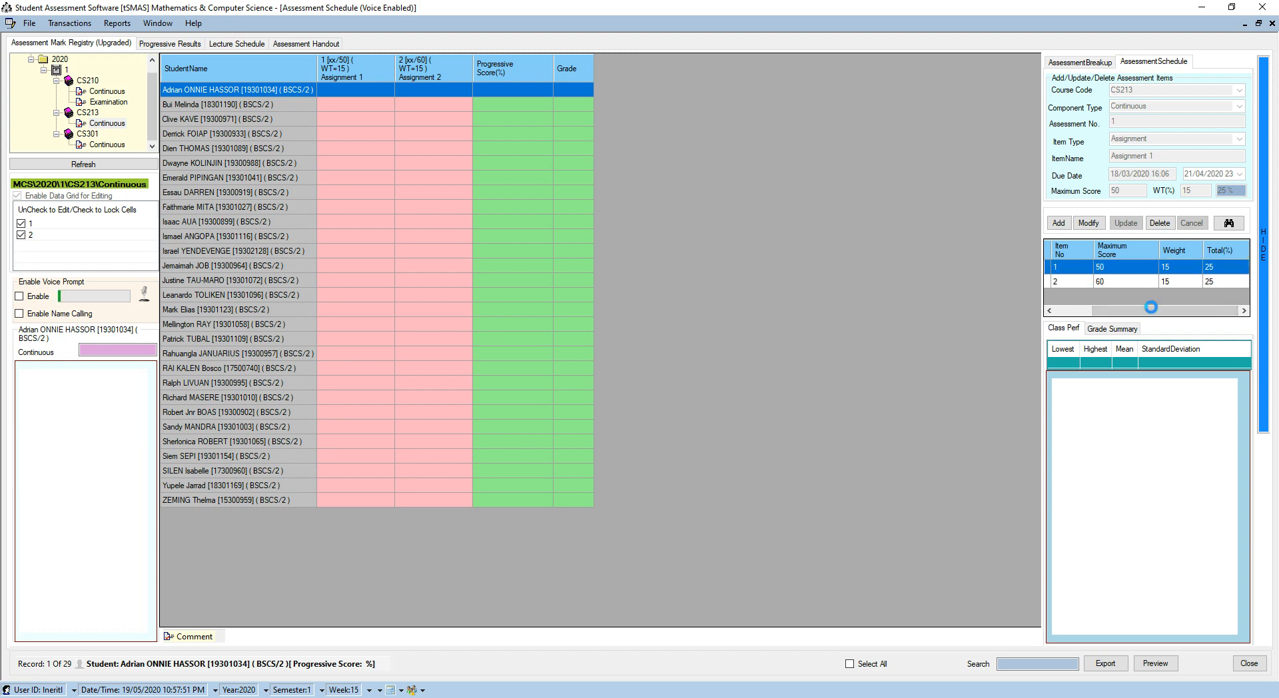
{"action": "left_click_drag", "start_coordinate": [1152, 314], "coordinate": [1111, 320]}
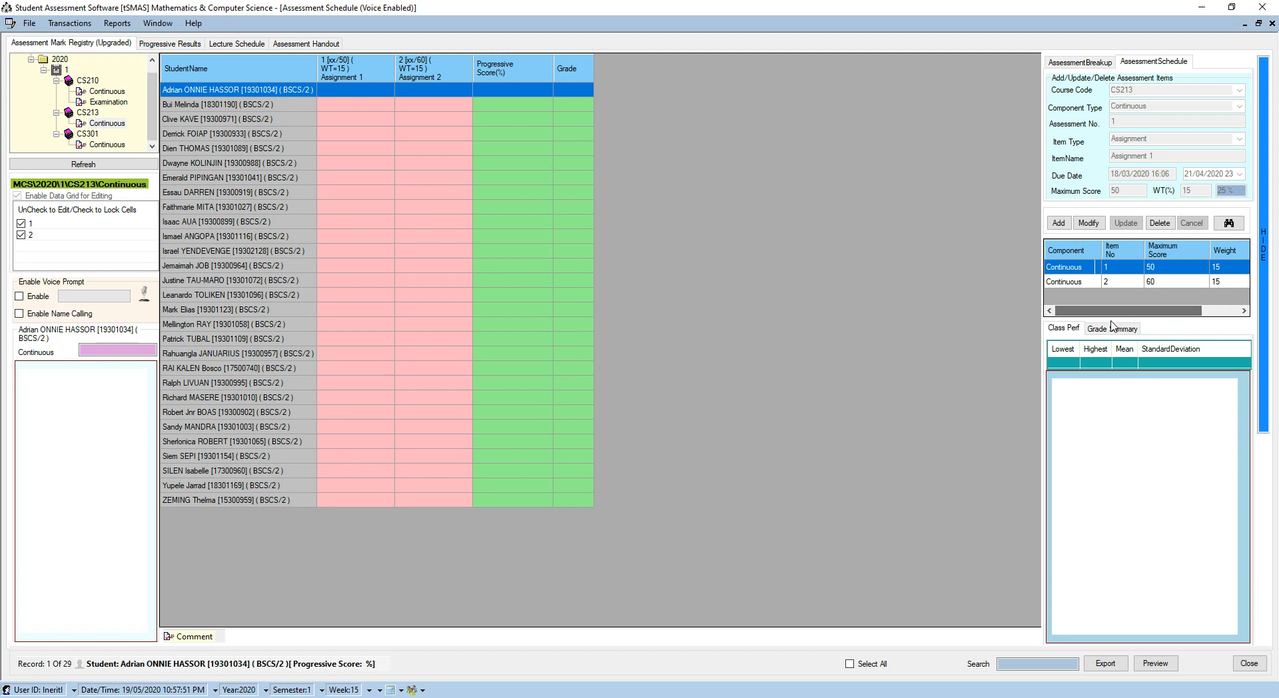
Start a third assessment schedule item for CS213 with component type Continuous and item type Test.
{"action": "left_click", "coordinate": [1059, 224]}
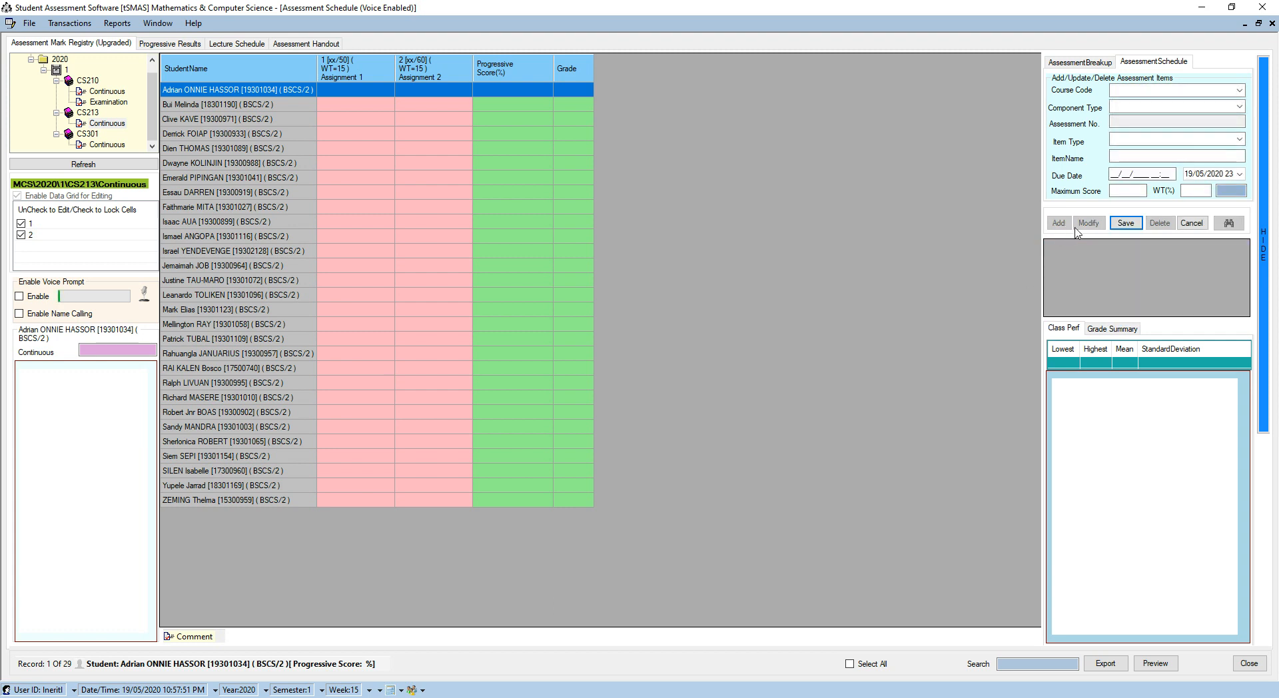
{"action": "left_click", "coordinate": [1240, 92]}
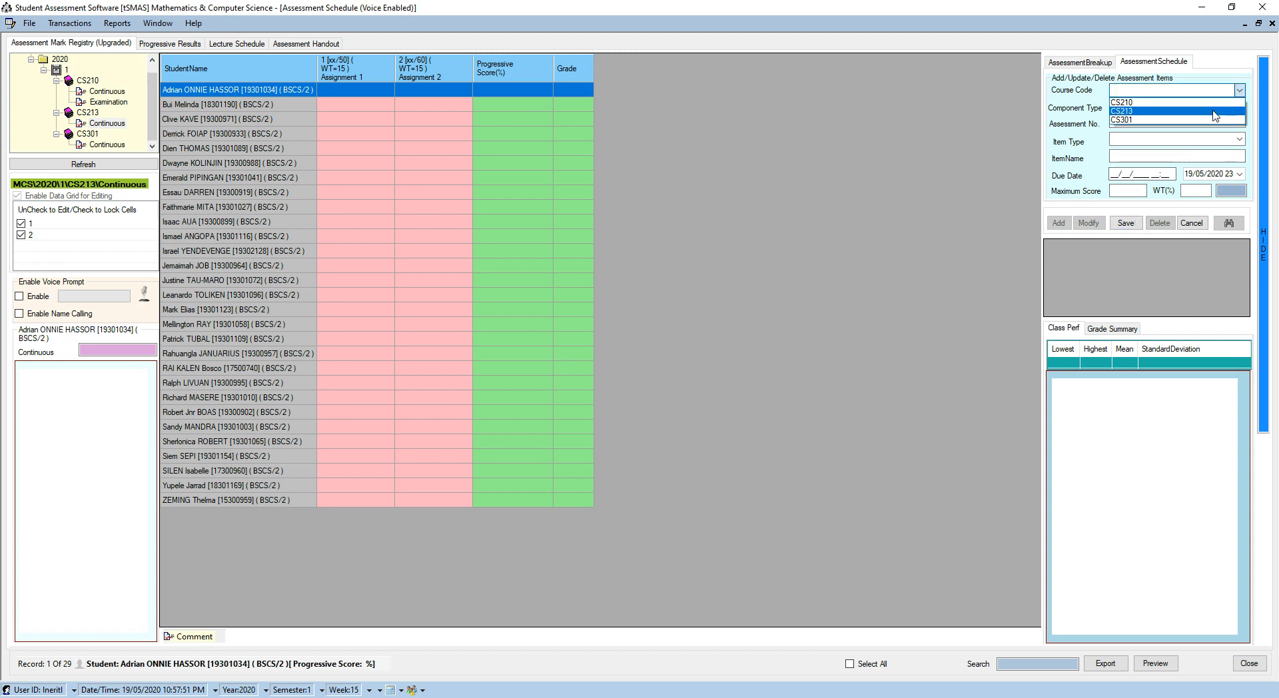
{"action": "left_click", "coordinate": [1233, 117]}
{"action": "left_click", "coordinate": [1239, 106]}
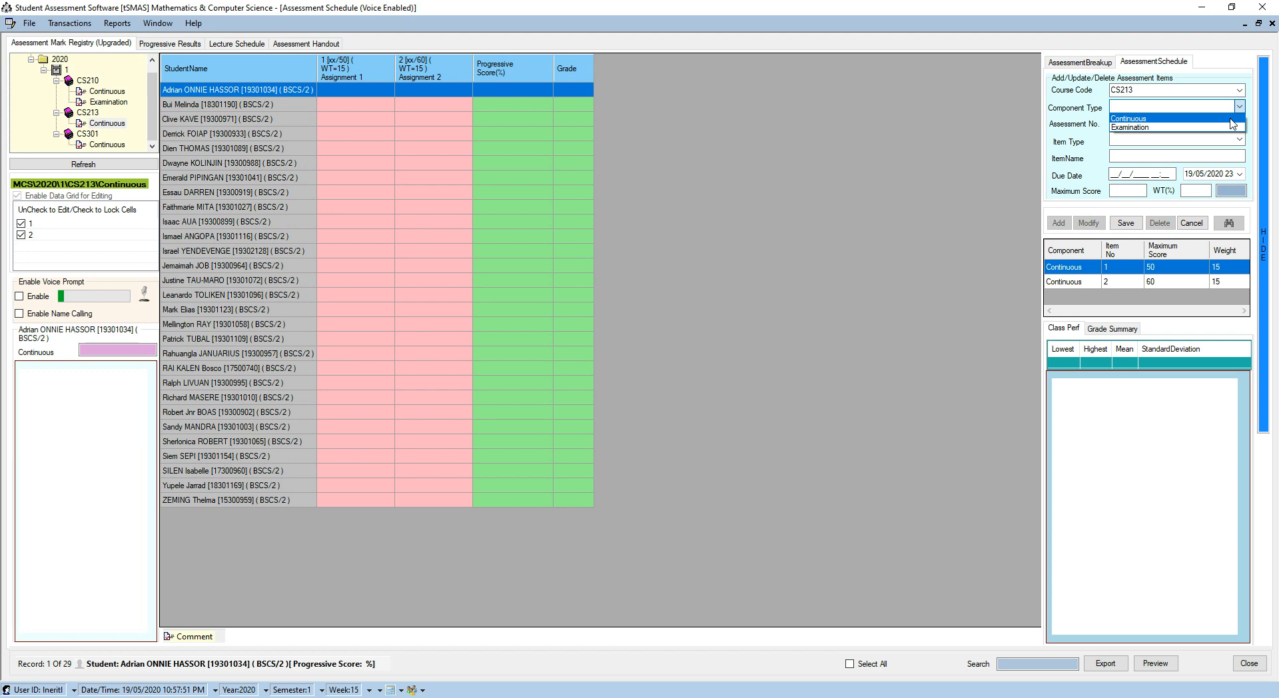
{"action": "left_click", "coordinate": [1231, 119]}
{"action": "left_click", "coordinate": [1239, 139]}
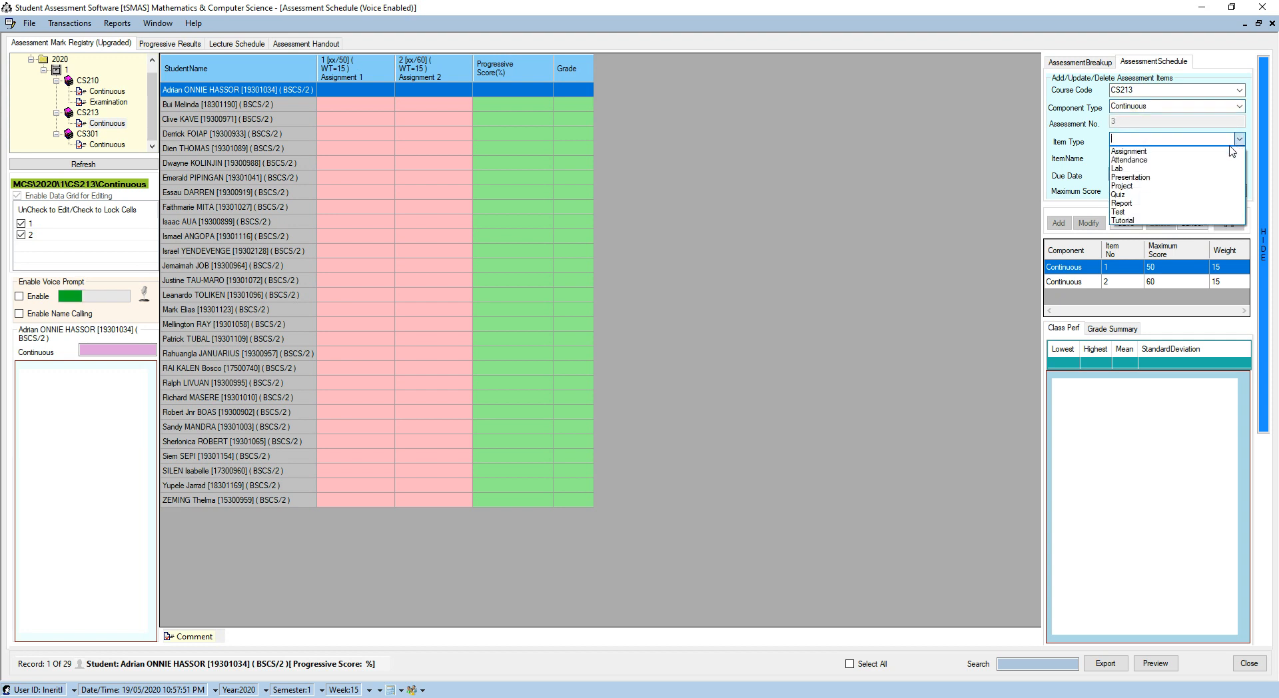
{"action": "left_click", "coordinate": [1137, 213]}
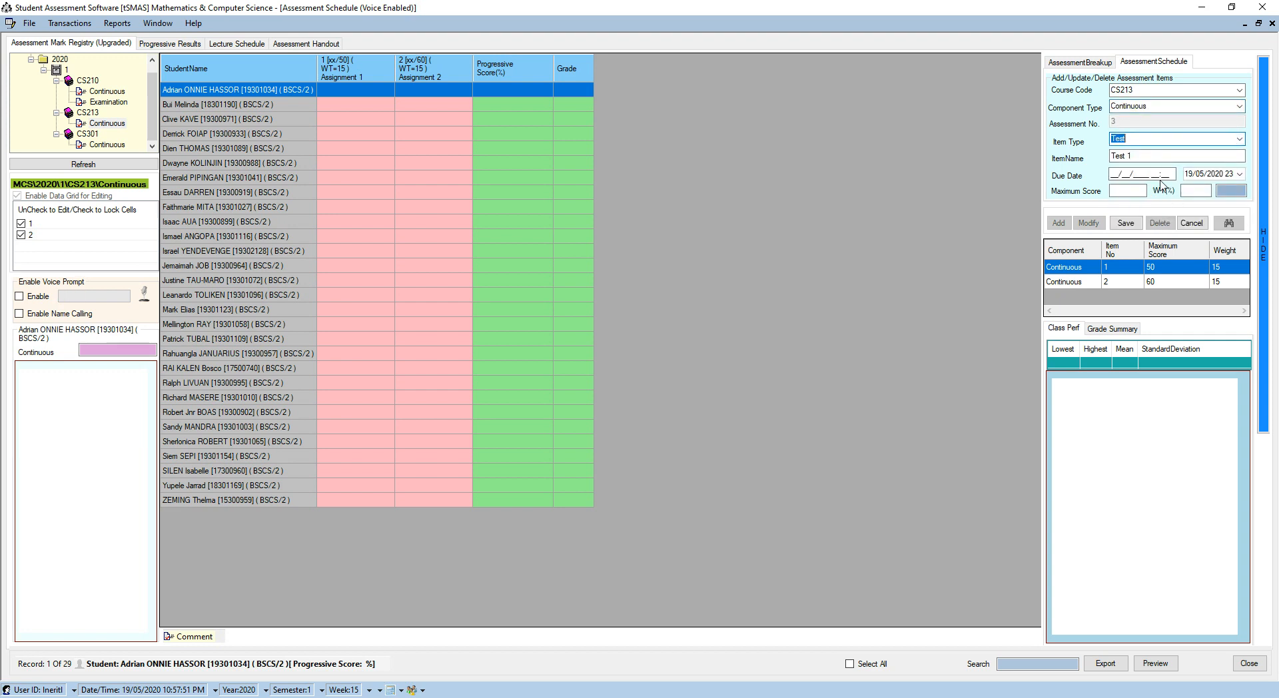
Set Test 1's due date to 12/05/2020, maximum score to 35 and weight to 20%, and save the record.
{"action": "left_click", "coordinate": [1241, 174]}
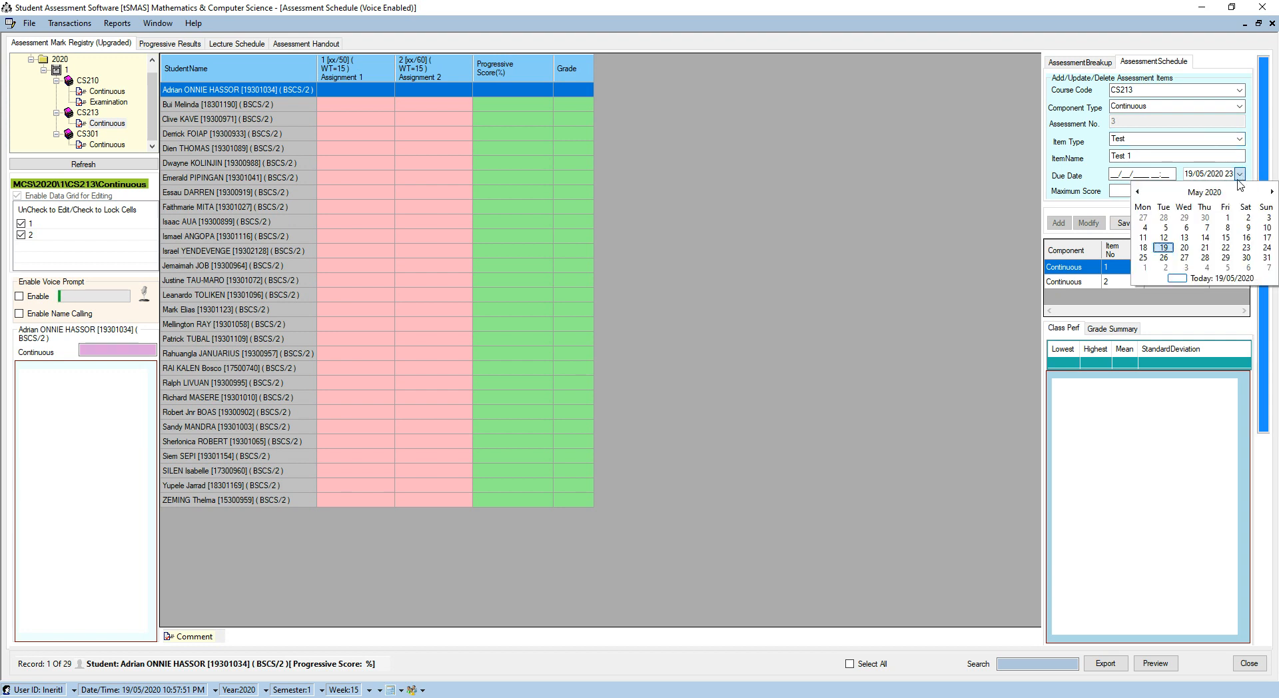
{"action": "left_click", "coordinate": [1163, 238]}
{"action": "left_click", "coordinate": [1132, 191]}
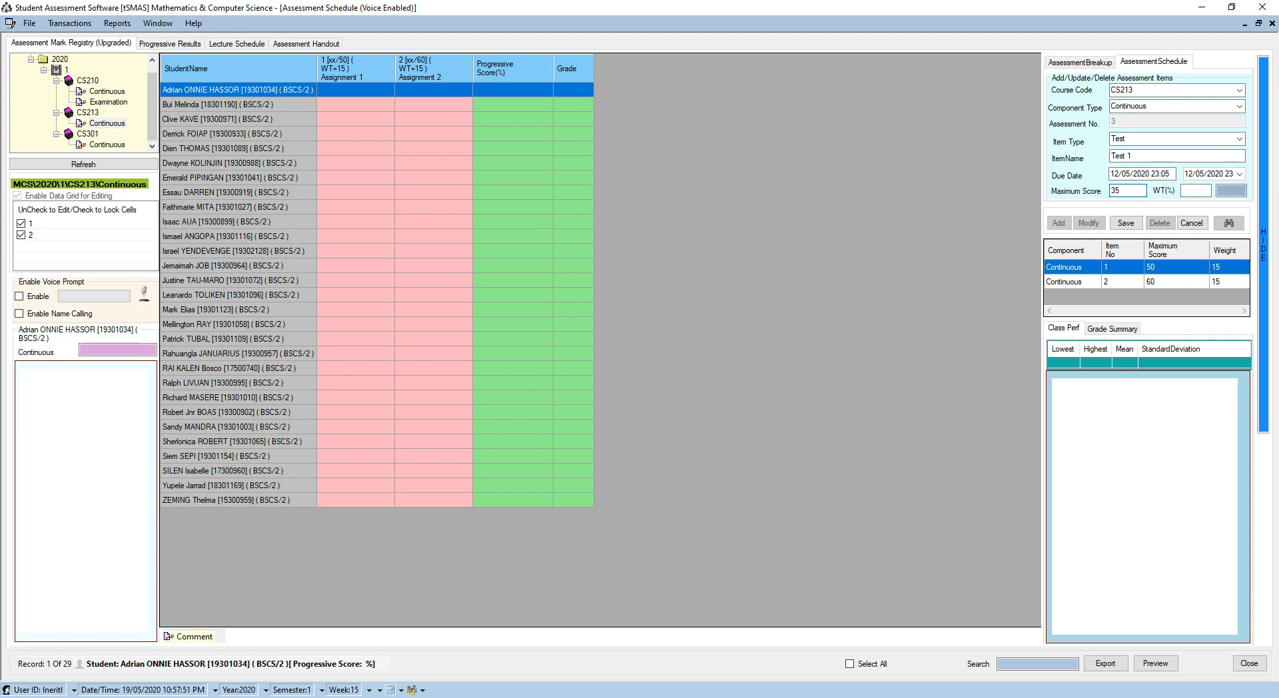
{"action": "left_click", "coordinate": [1187, 191]}
{"action": "left_click", "coordinate": [1126, 223]}
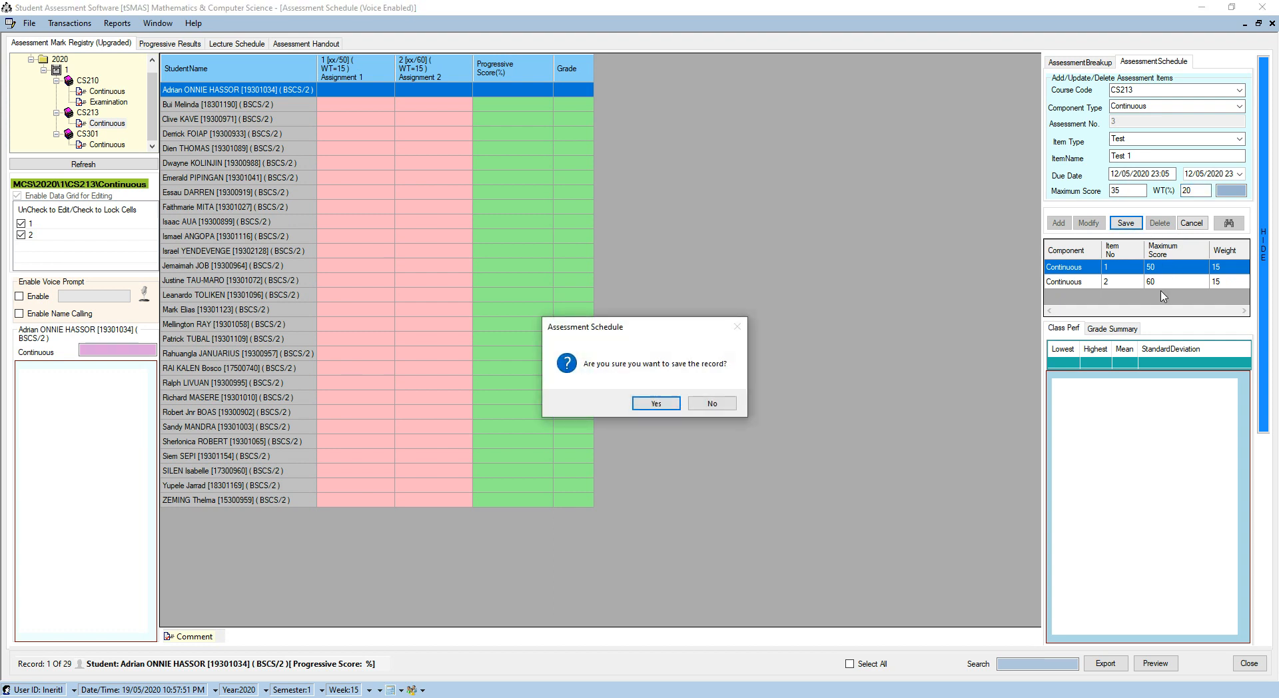
{"action": "left_click", "coordinate": [657, 404]}
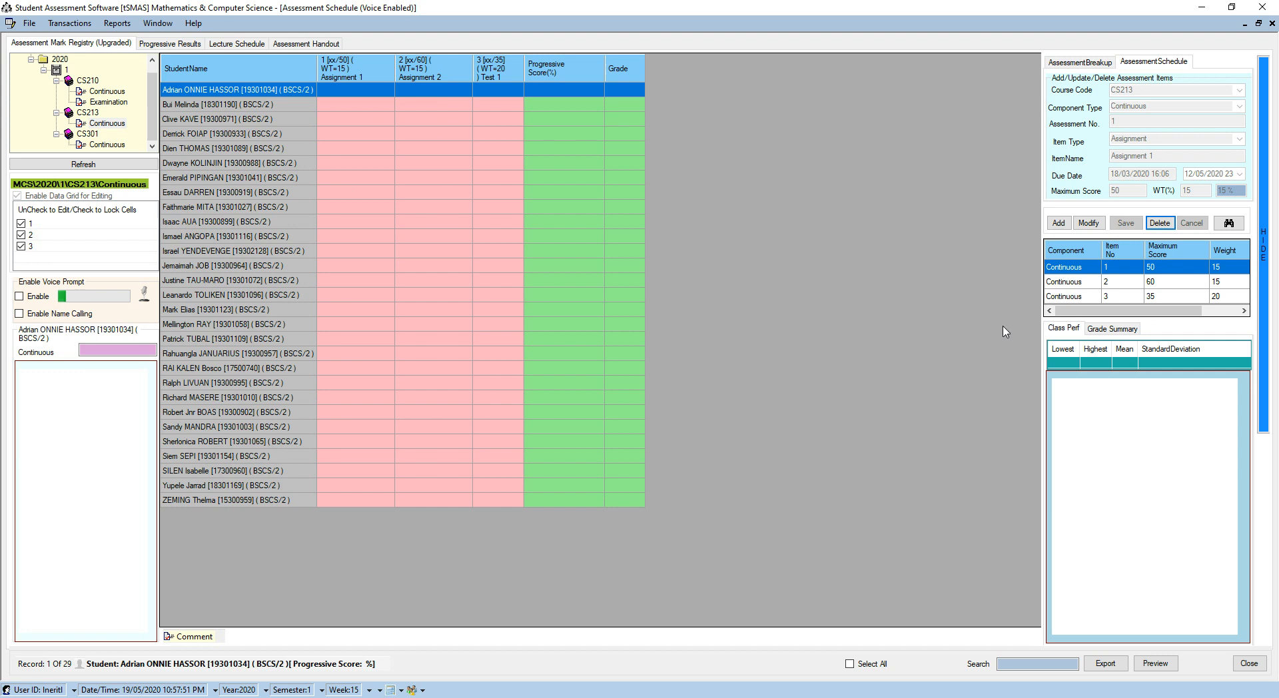
Review the weights and total percentages of the three scheduled CS213 continuous assessment items.
{"action": "left_click_drag", "start_coordinate": [1146, 312], "coordinate": [1188, 318]}
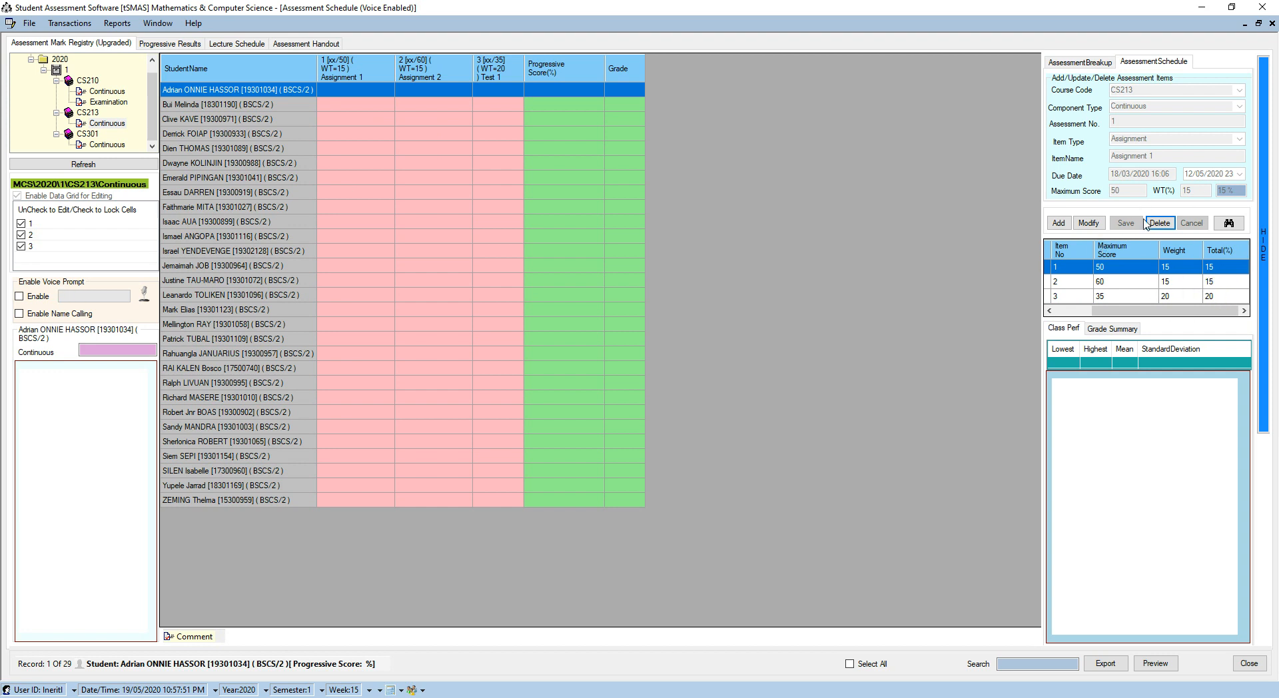
{"action": "mouse_move", "coordinate": [1213, 311]}
{"action": "left_mouse_down"}
{"action": "mouse_move", "coordinate": [1151, 303]}
{"action": "mouse_move", "coordinate": [1217, 311]}
{"action": "left_mouse_up"}
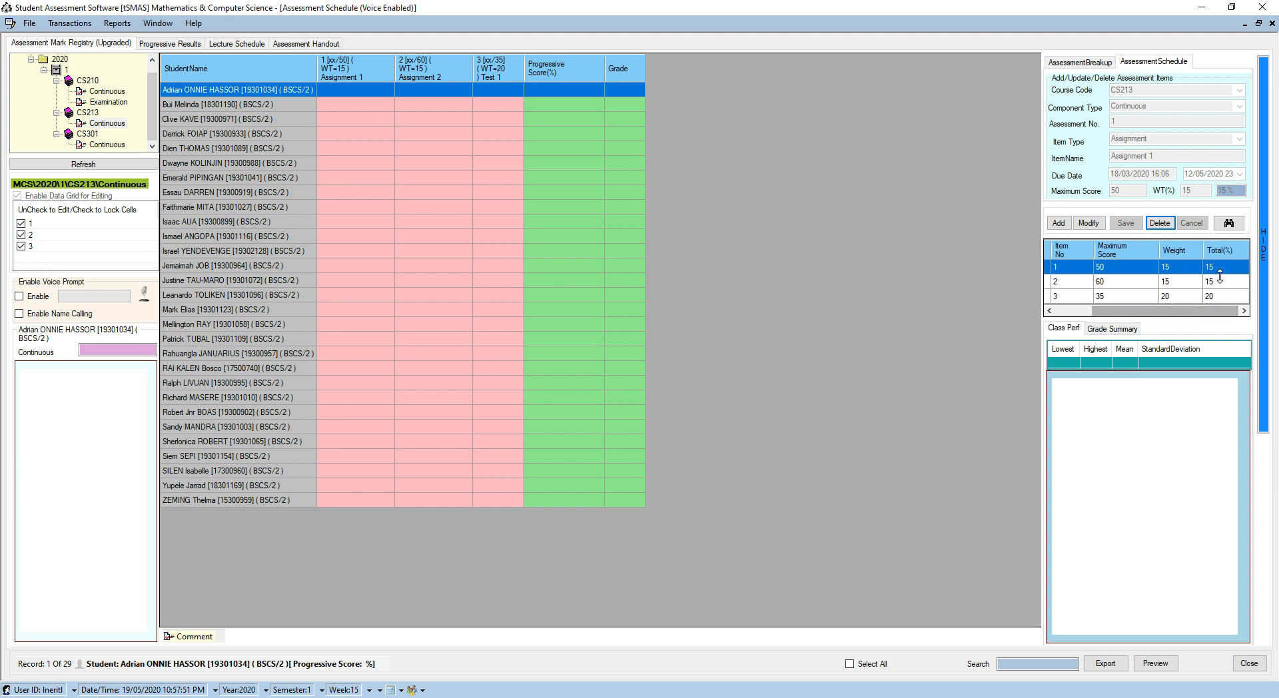
{"action": "left_click", "coordinate": [1215, 276]}
{"action": "left_click", "coordinate": [1214, 269]}
{"action": "left_click", "coordinate": [1213, 280]}
{"action": "left_click", "coordinate": [1212, 297]}
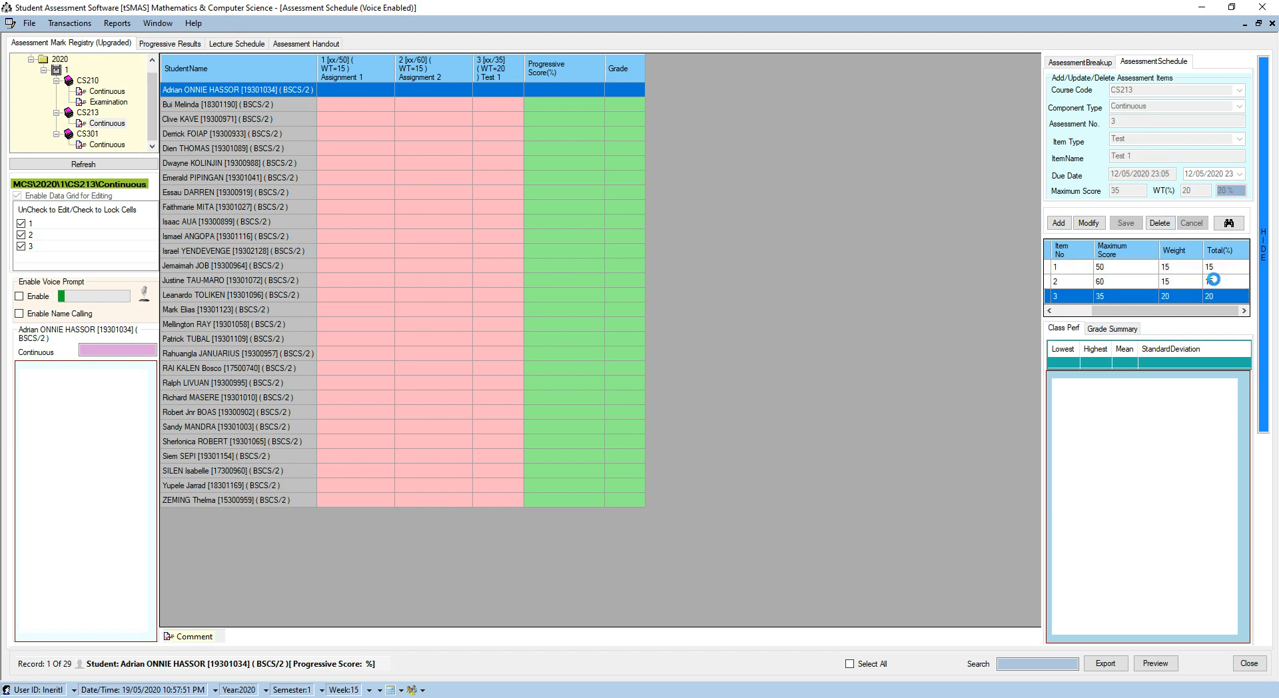
{"action": "left_click", "coordinate": [1213, 280]}
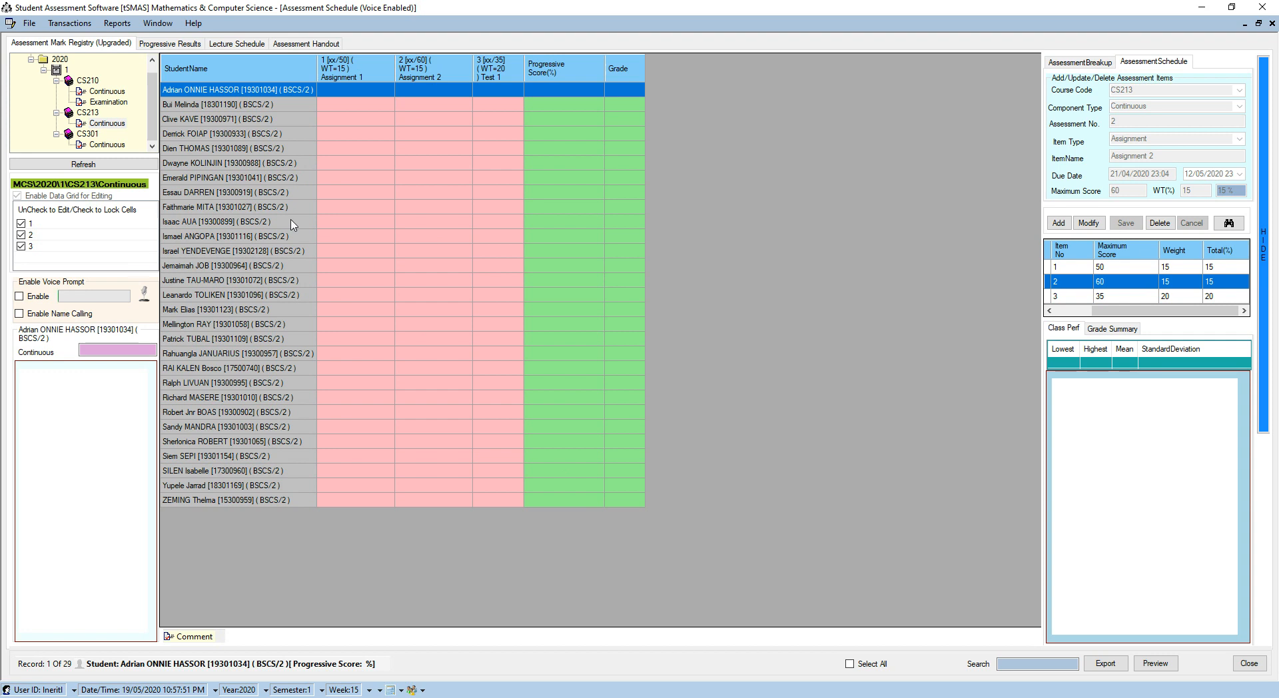
Look through several students' score cells for Assignment 1 in the mark grid.
{"action": "left_click", "coordinate": [354, 104]}
{"action": "left_click", "coordinate": [344, 124]}
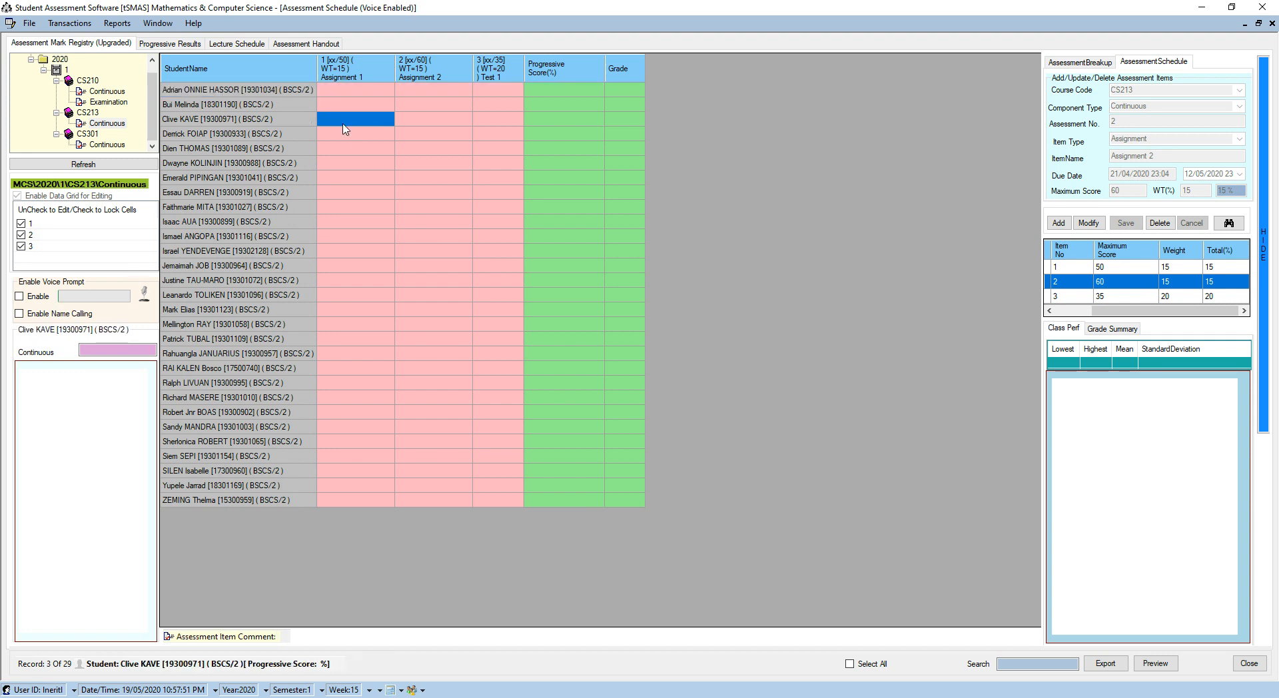
{"action": "left_click", "coordinate": [347, 149]}
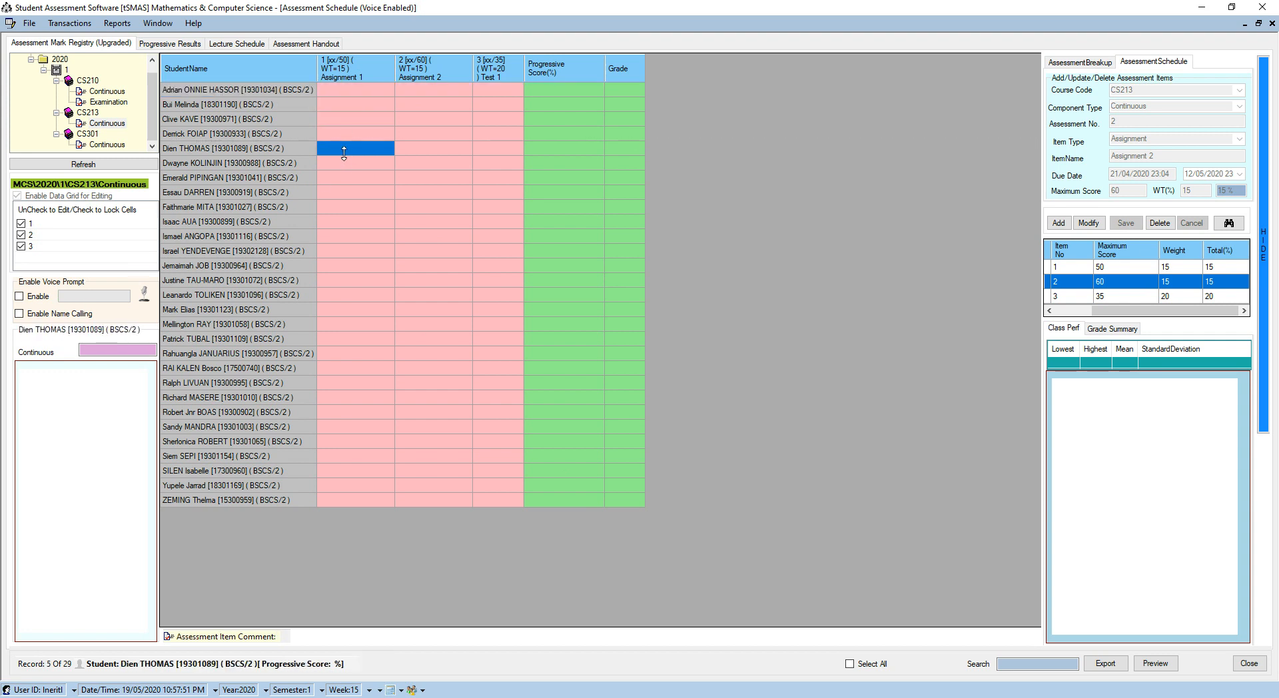
{"action": "left_click", "coordinate": [346, 163]}
{"action": "left_click", "coordinate": [347, 151]}
{"action": "left_click", "coordinate": [347, 136]}
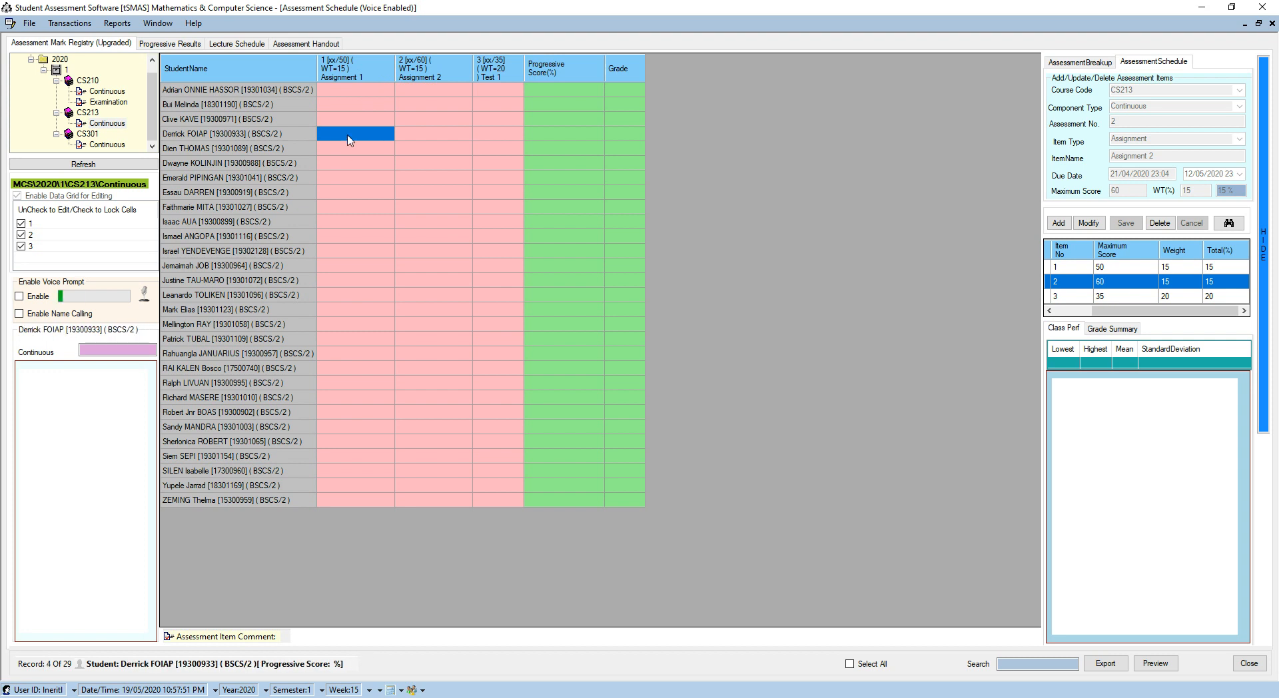
{"action": "left_click", "coordinate": [347, 123]}
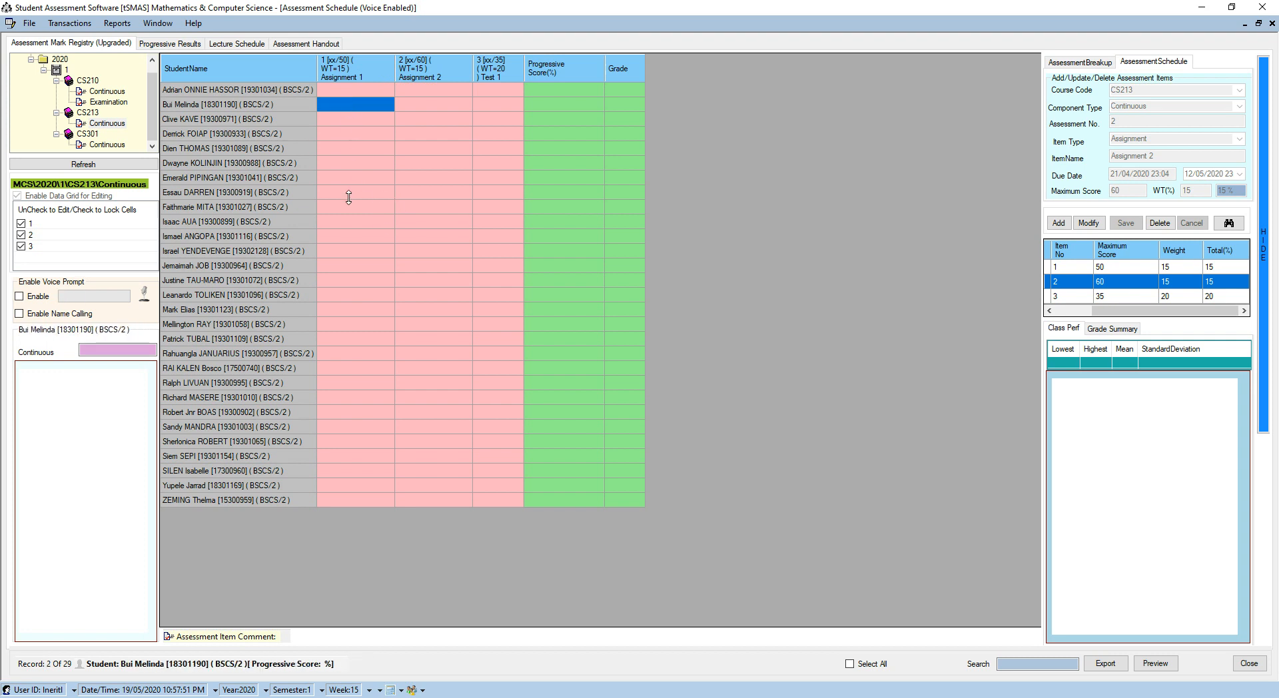
Try out the locked Assignment 1 score cells of several students in the CS213 mark grid.
{"action": "left_click", "coordinate": [355, 92]}
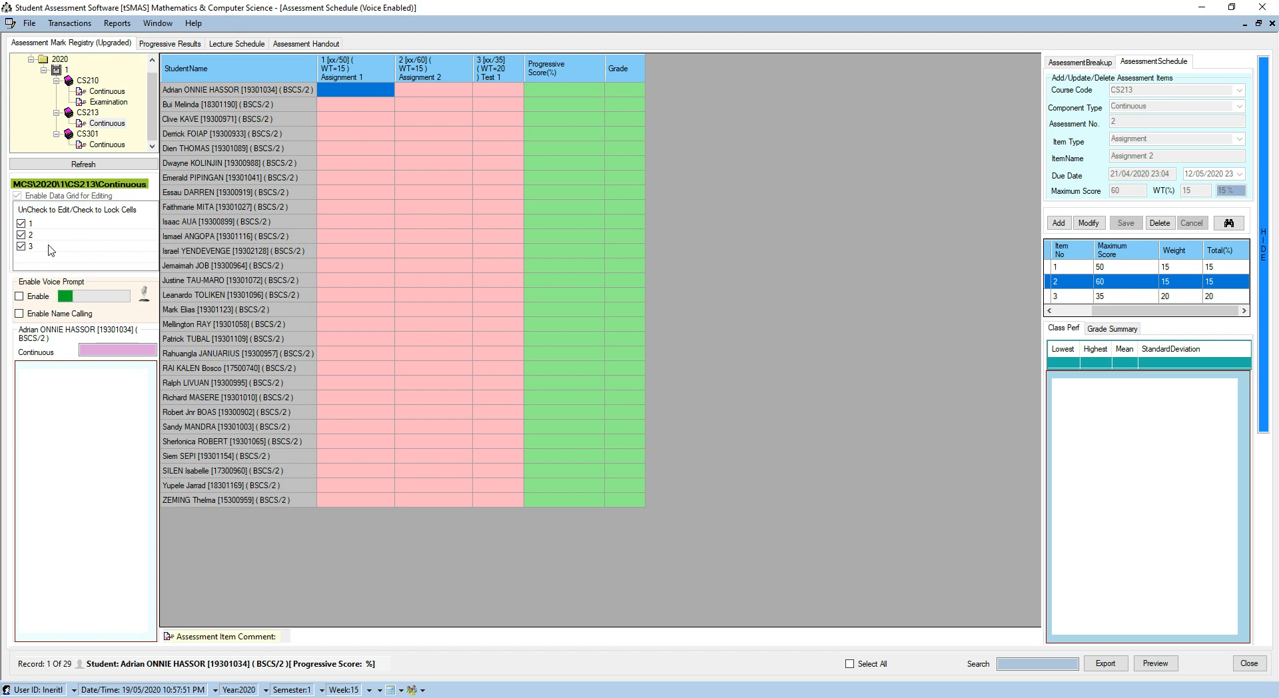
{"action": "left_click", "coordinate": [353, 106]}
{"action": "left_click", "coordinate": [356, 92]}
{"action": "left_click", "coordinate": [352, 106]}
{"action": "left_click", "coordinate": [356, 121]}
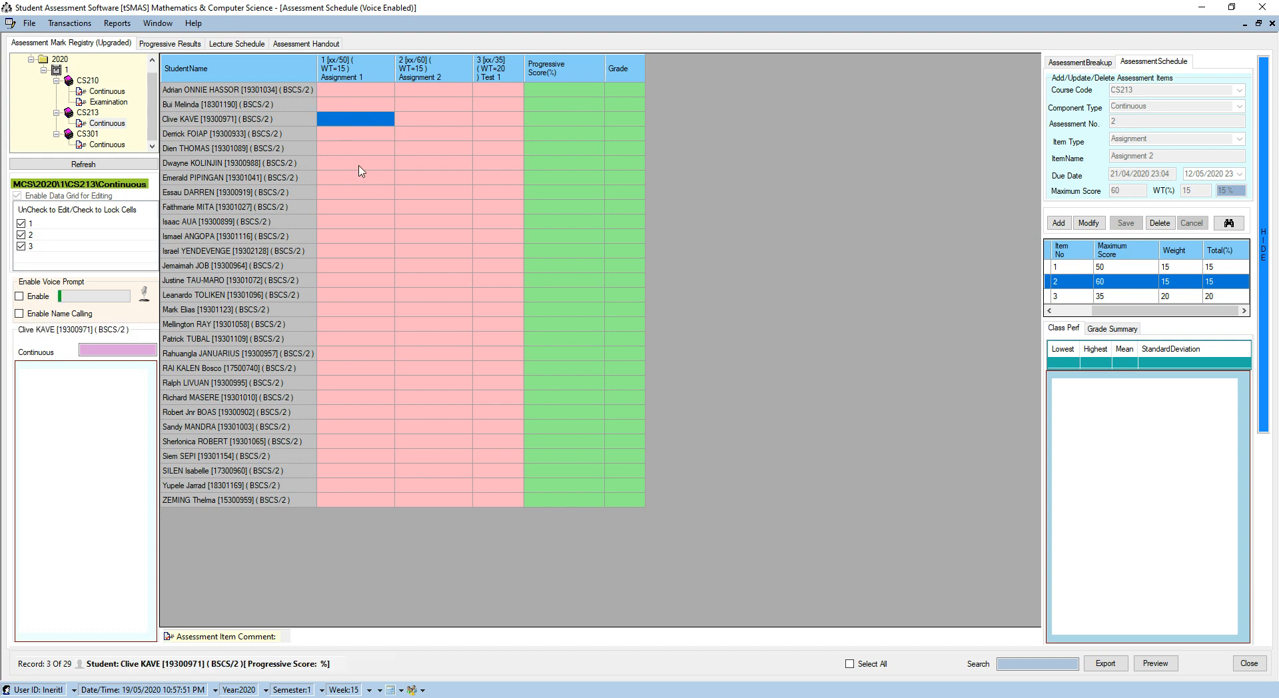
{"action": "left_click", "coordinate": [359, 165]}
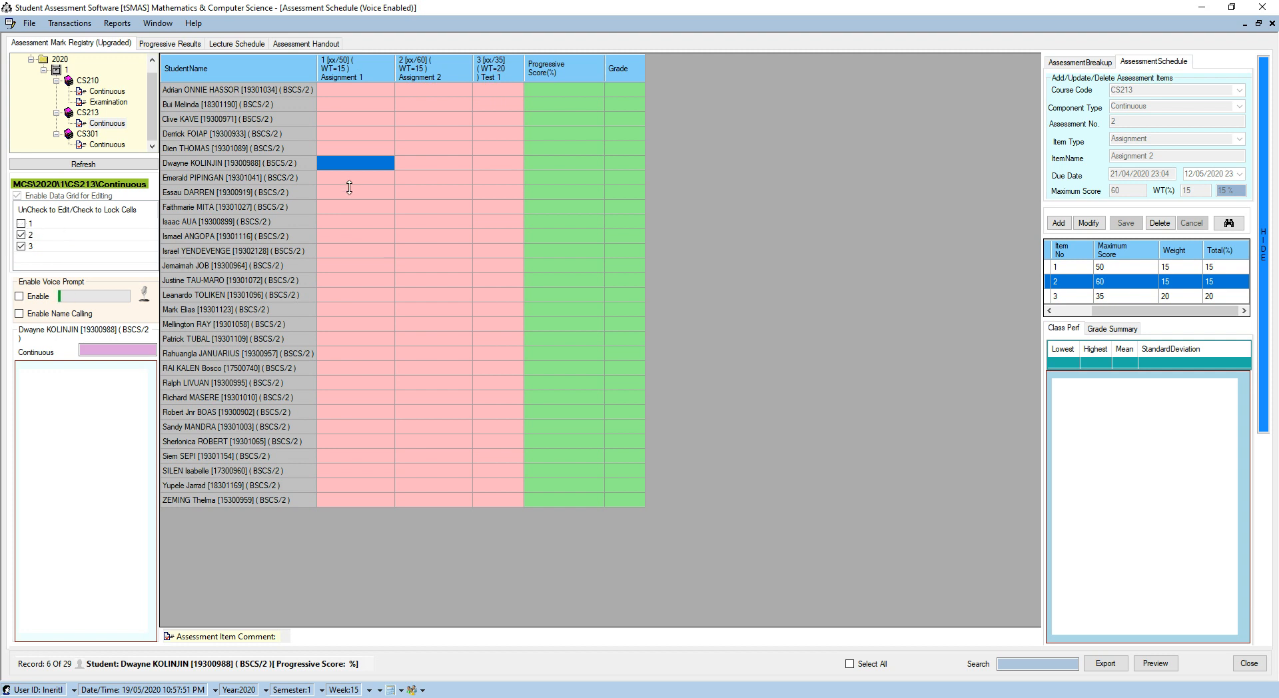
Unlock the Assignment 1 column for editing and try the score cells of the first three students.
{"action": "left_click", "coordinate": [344, 91]}
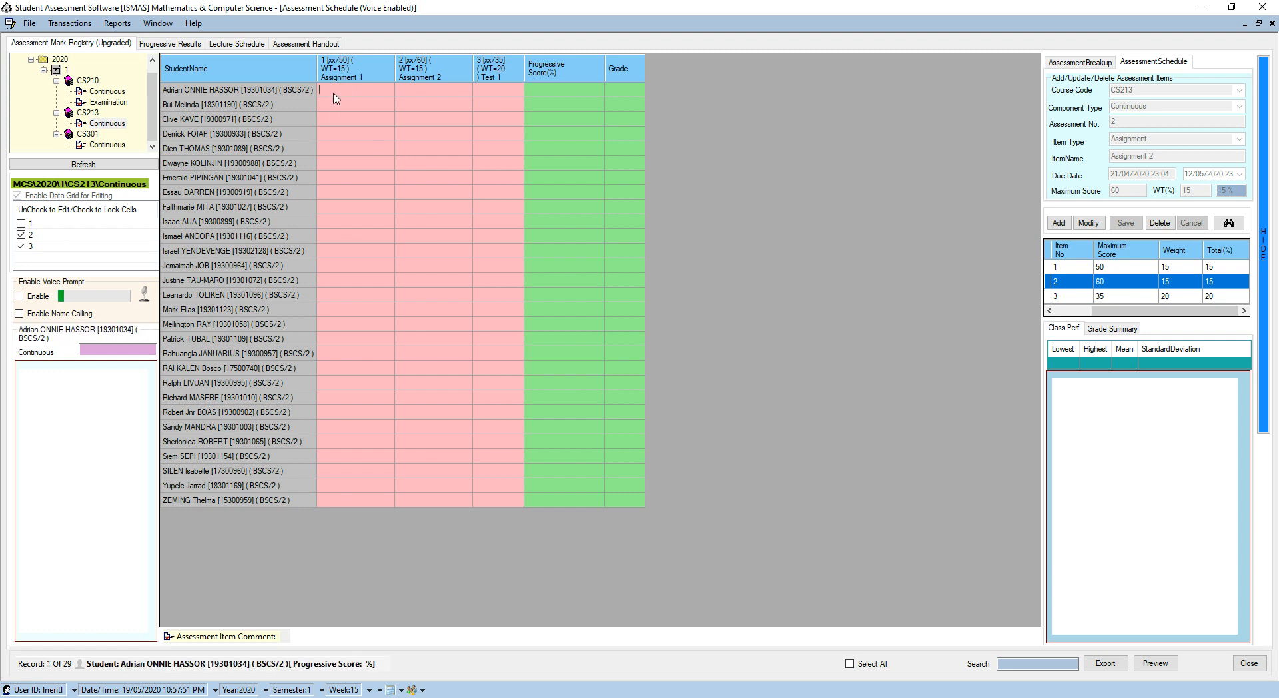
{"action": "left_click", "coordinate": [331, 104]}
{"action": "left_click", "coordinate": [335, 121]}
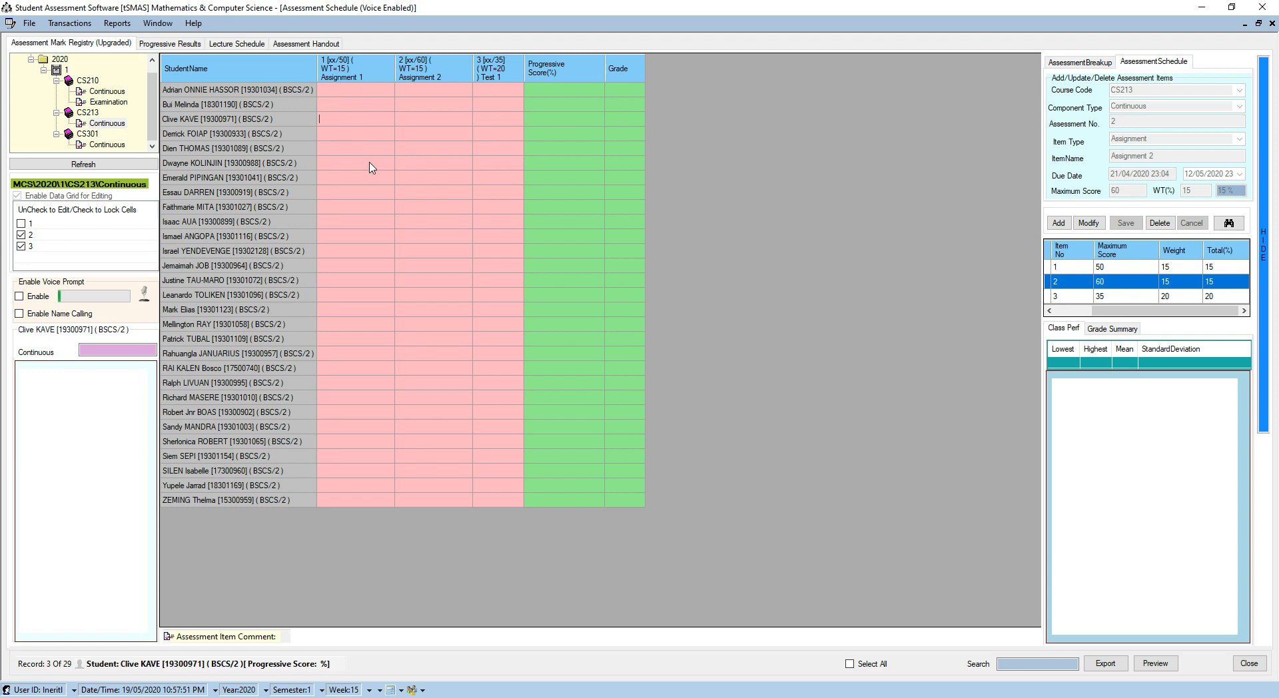
{"action": "left_click", "coordinate": [22, 235]}
{"action": "left_click", "coordinate": [22, 246]}
{"action": "left_click", "coordinate": [345, 92]}
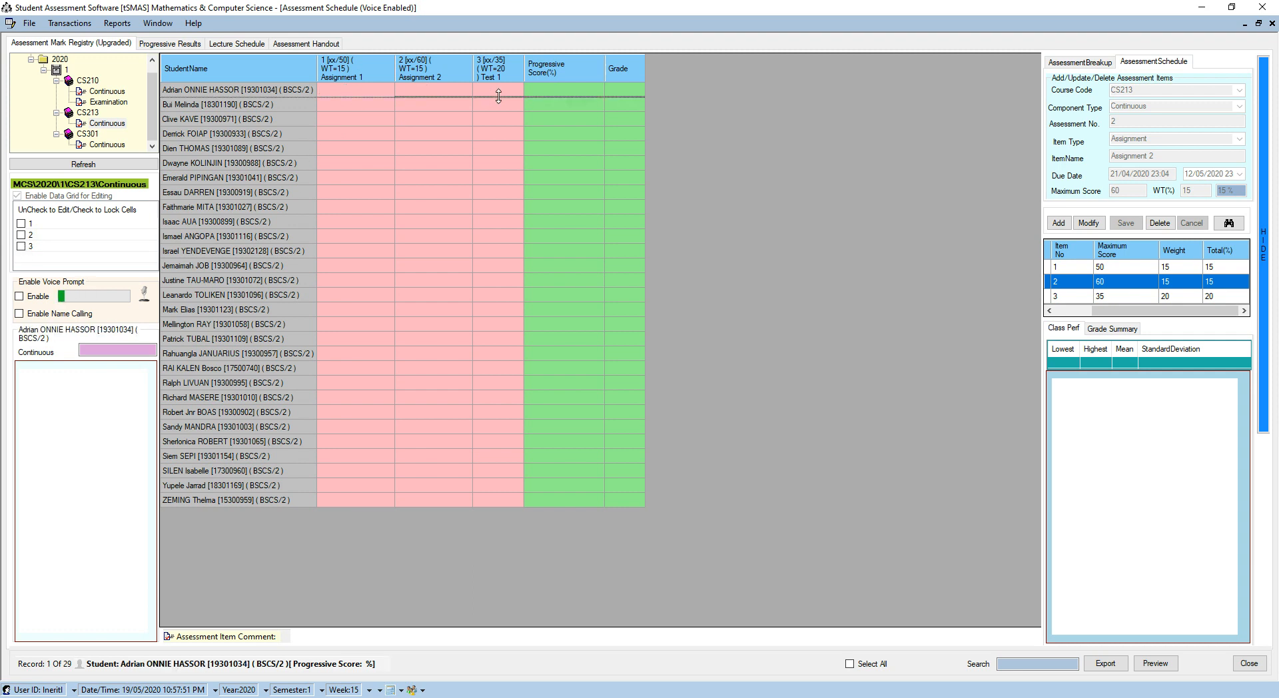
{"action": "left_click", "coordinate": [22, 235]}
{"action": "left_click", "coordinate": [22, 246]}
Enter the Assignment 1 marks 12, 21, 22, 32 and 32 for the first five students.
{"action": "left_click", "coordinate": [360, 90]}
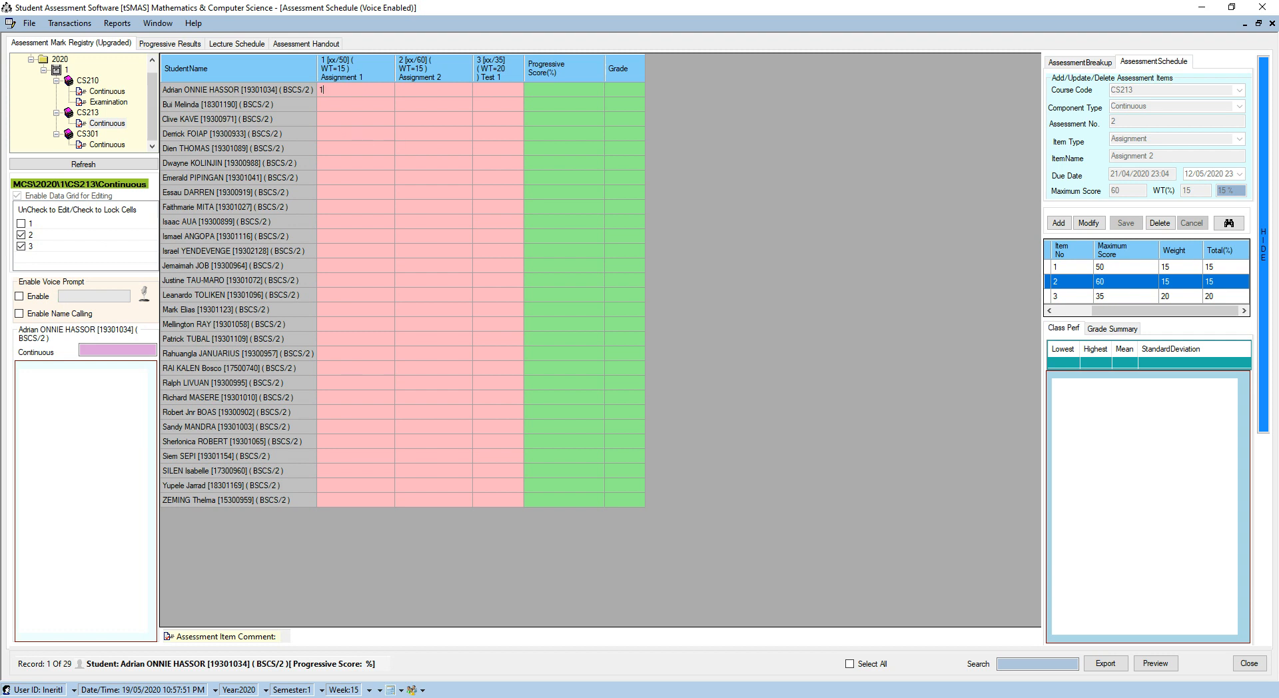
{"action": "key", "text": "Return"}
{"action": "type", "text": "21"}
{"action": "key", "text": "Return"}
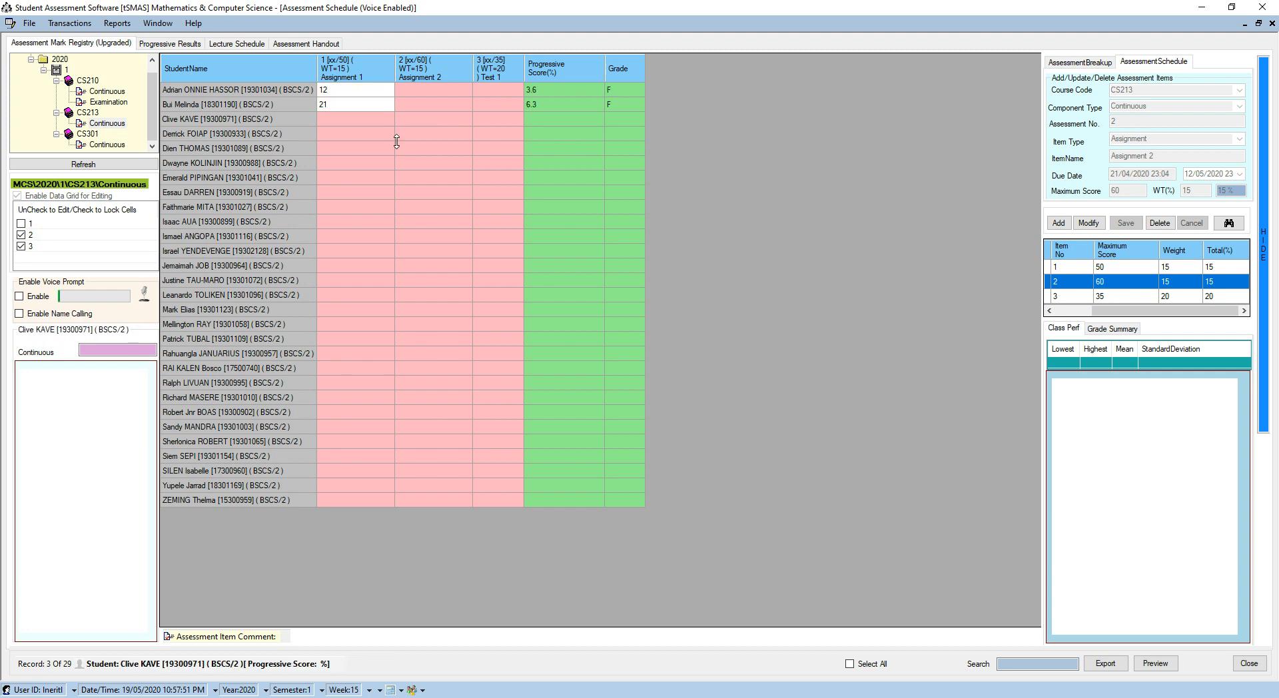
{"action": "key", "text": "Return"}
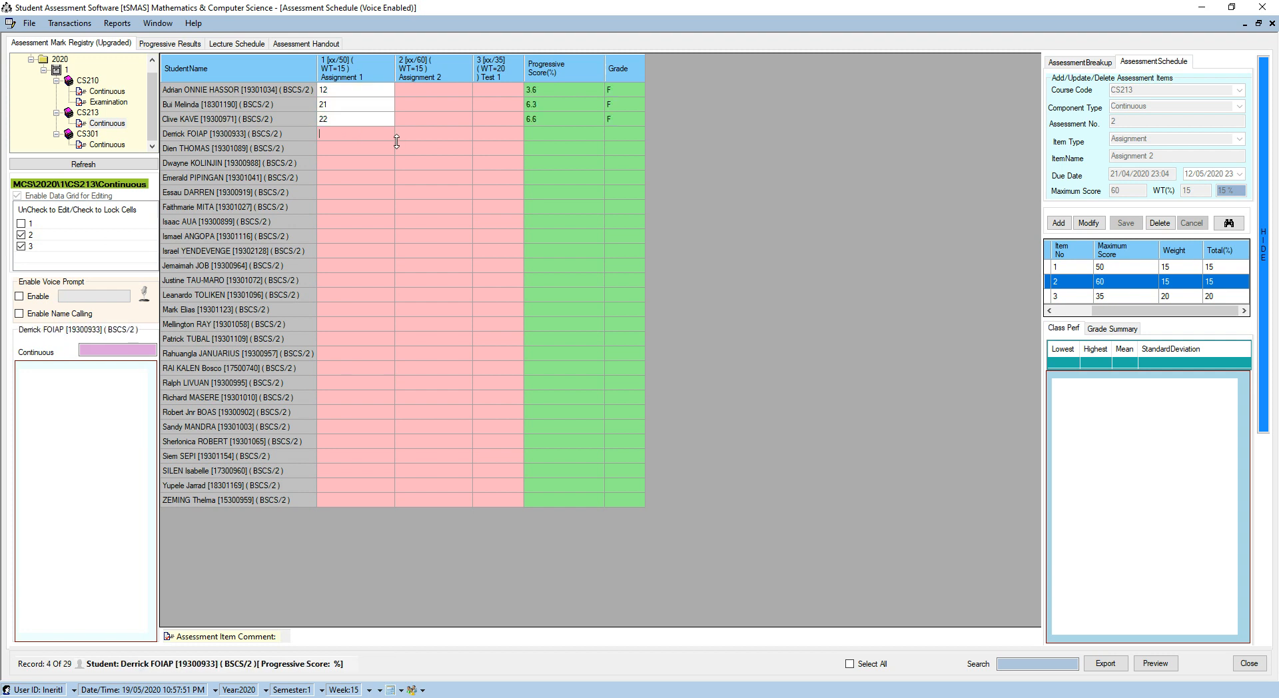
{"action": "key", "text": "Return"}
{"action": "type", "text": "32"}
{"action": "key", "text": "Return"}
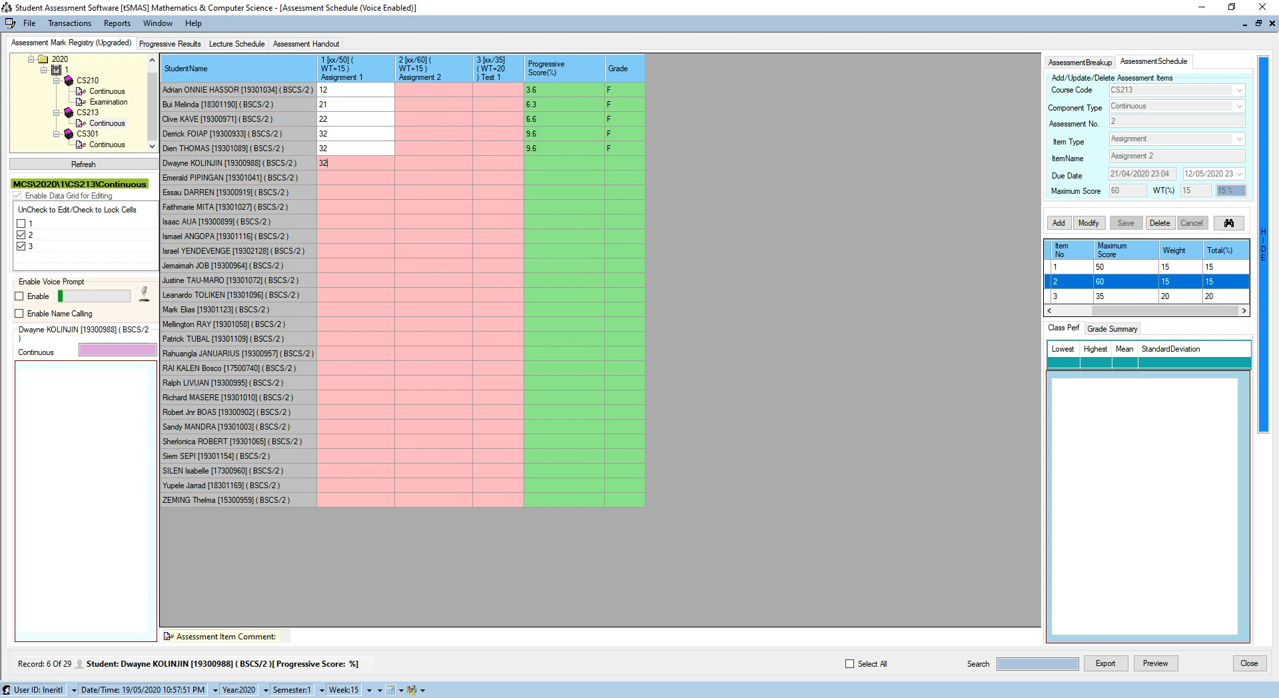
Enter the Assignment 1 marks 32, 32, 12 and 12 for the sixth to ninth students.
{"action": "type", "text": "32"}
{"action": "key", "text": "Return"}
{"action": "type", "text": "32"}
{"action": "key", "text": "Return"}
{"action": "type", "text": "12"}
{"action": "key", "text": "Return"}
{"action": "type", "text": "12"}
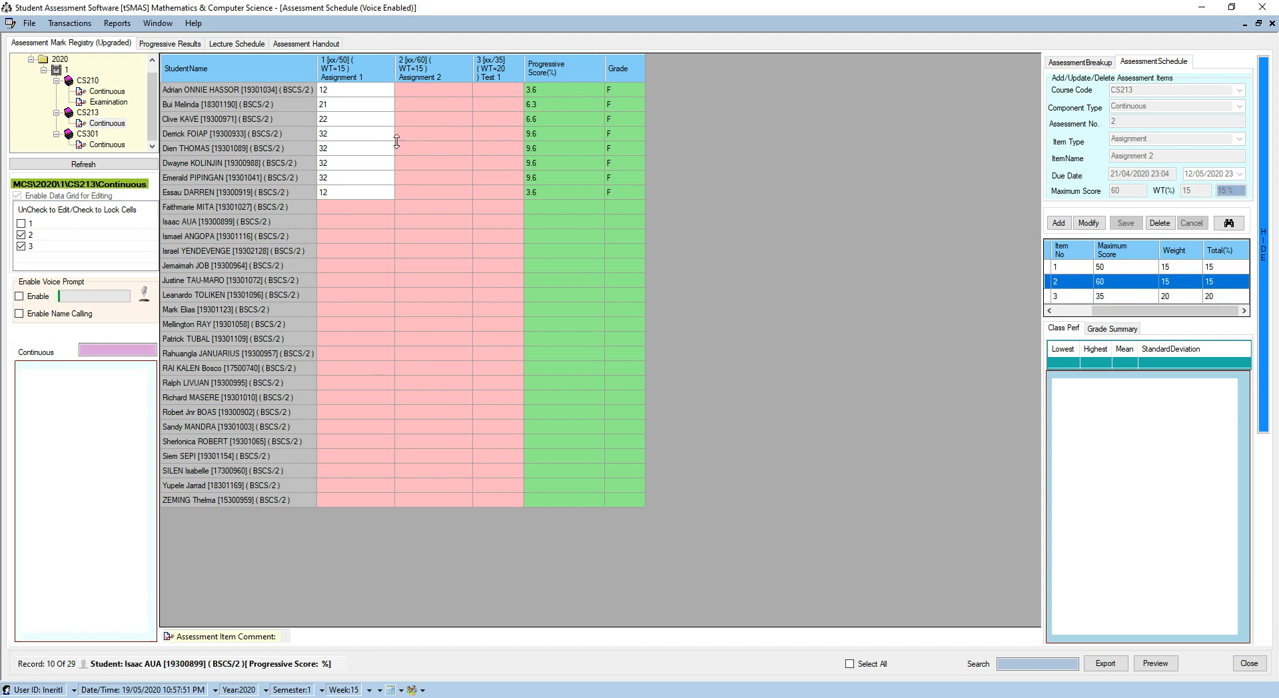
{"action": "key", "text": "Return"}
Enter the Assignment 1 marks 11, 22, 33, 44 and 34 for the tenth to fourteenth students.
{"action": "type", "text": "11"}
{"action": "key", "text": "Return"}
{"action": "type", "text": "22"}
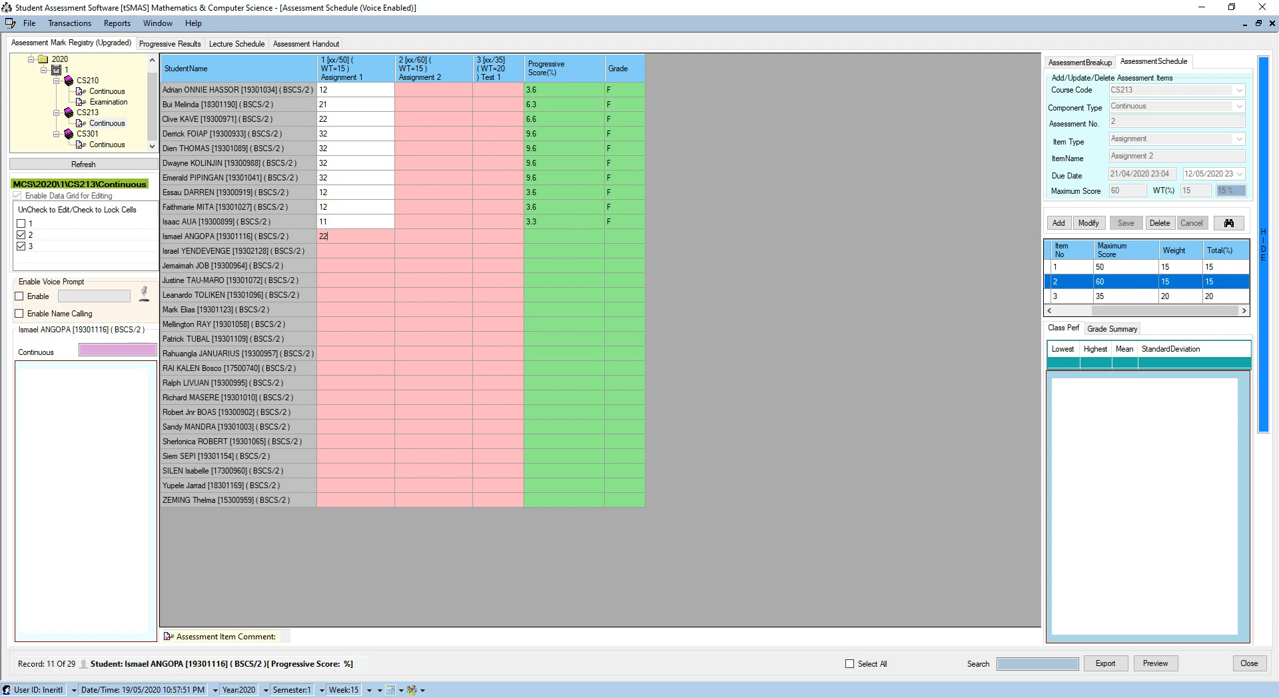
{"action": "key", "text": "Return"}
{"action": "type", "text": "33"}
{"action": "key", "text": "Return"}
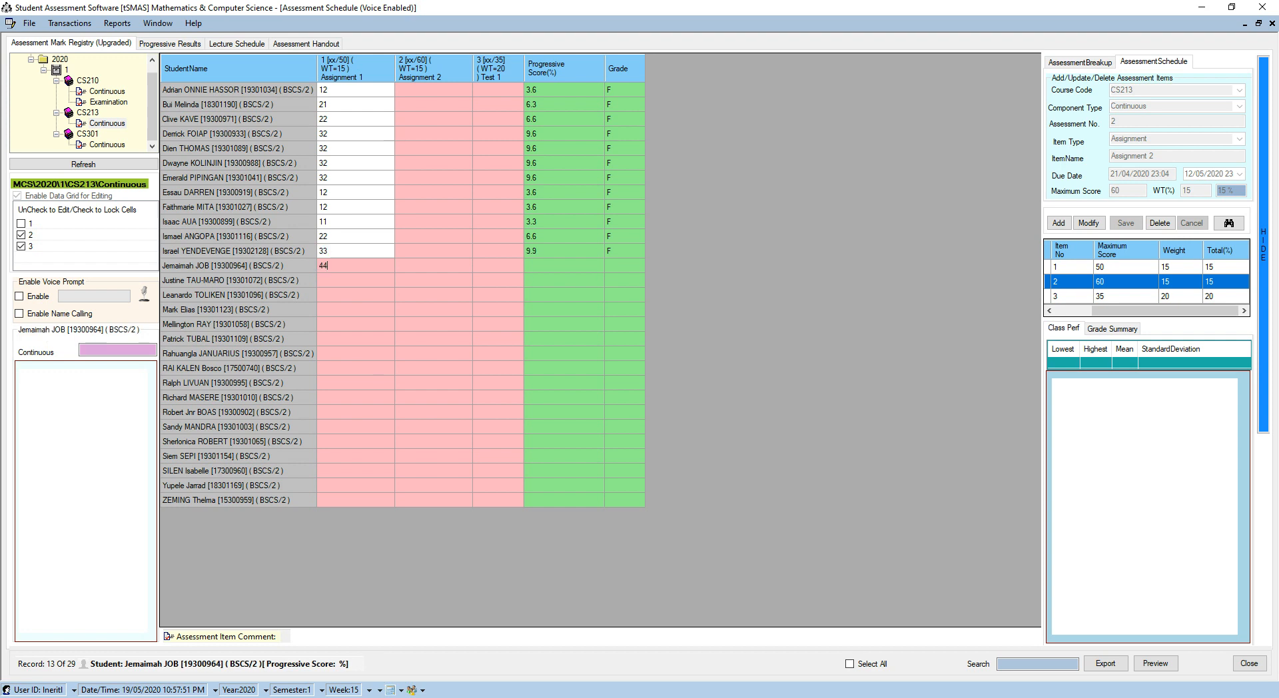
{"action": "key", "text": "Return"}
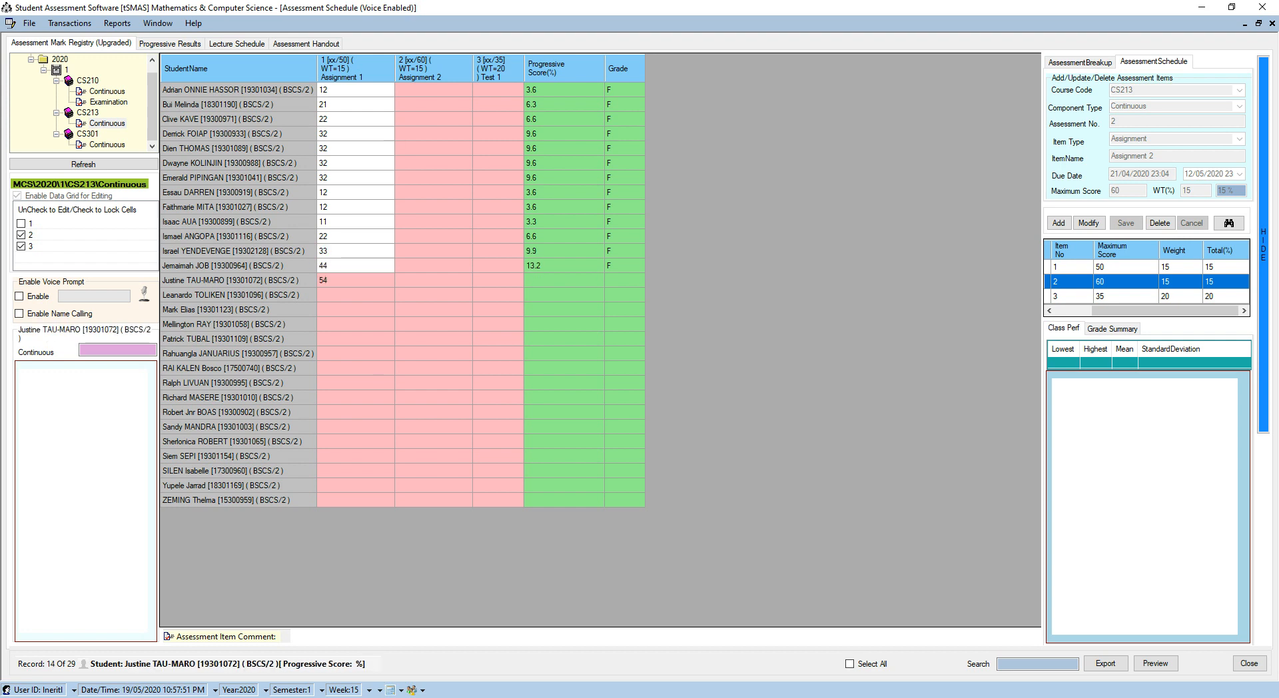
{"action": "key", "text": "Return"}
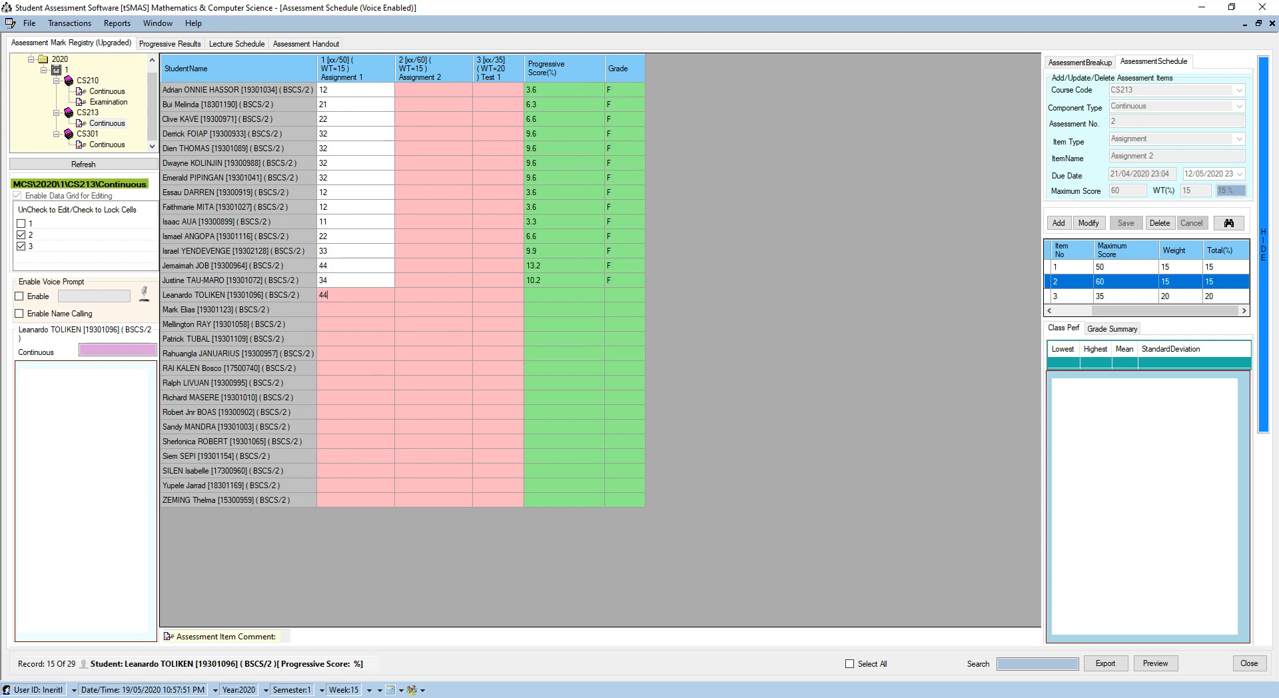
Enter the Assignment 1 marks 44, 32, 32, 43 and 43 for the fifteenth to nineteenth students.
{"action": "type", "text": "44"}
{"action": "key", "text": "Return"}
{"action": "type", "text": "32"}
{"action": "key", "text": "Return"}
{"action": "type", "text": "32"}
{"action": "key", "text": "Return"}
{"action": "type", "text": "43"}
{"action": "key", "text": "Return"}
{"action": "type", "text": "43"}
{"action": "key", "text": "Return"}
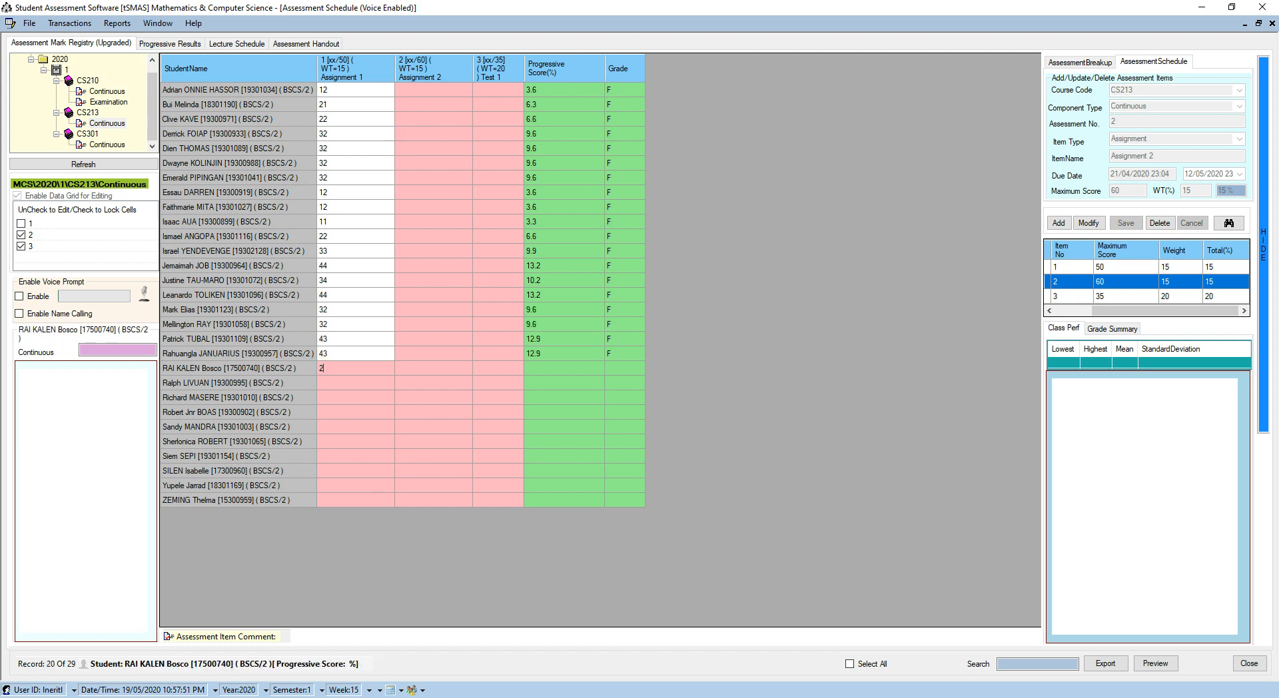
Enter the Assignment 1 marks 2, 43, 33 and 44 for the twentieth to twenty-third students.
{"action": "type", "text": "2"}
{"action": "key", "text": "Return"}
{"action": "type", "text": "43"}
{"action": "key", "text": "Return"}
{"action": "type", "text": "33"}
{"action": "key", "text": "Return"}
{"action": "type", "text": "44"}
{"action": "key", "text": "Return"}
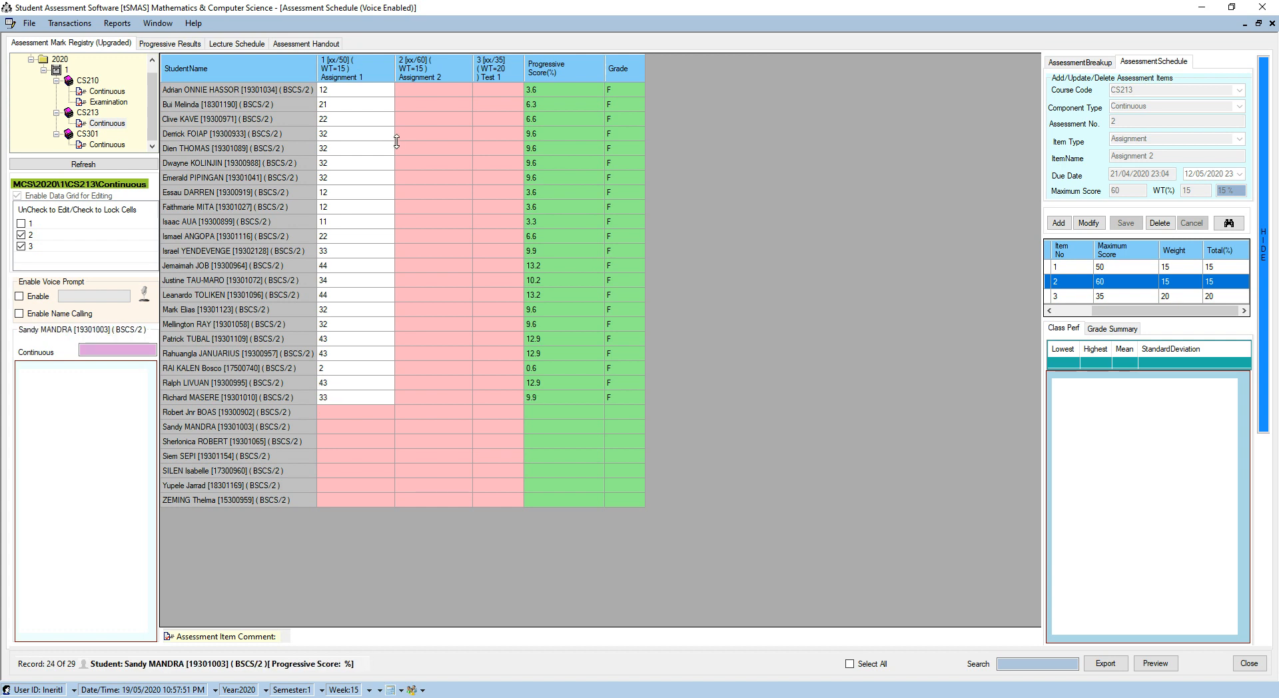
Enter the Assignment 1 marks 22, 32, 31, 43, 42 and 42 for the last six students in the grid.
{"action": "type", "text": "22"}
{"action": "key", "text": "Return"}
{"action": "type", "text": "32"}
{"action": "key", "text": "Return"}
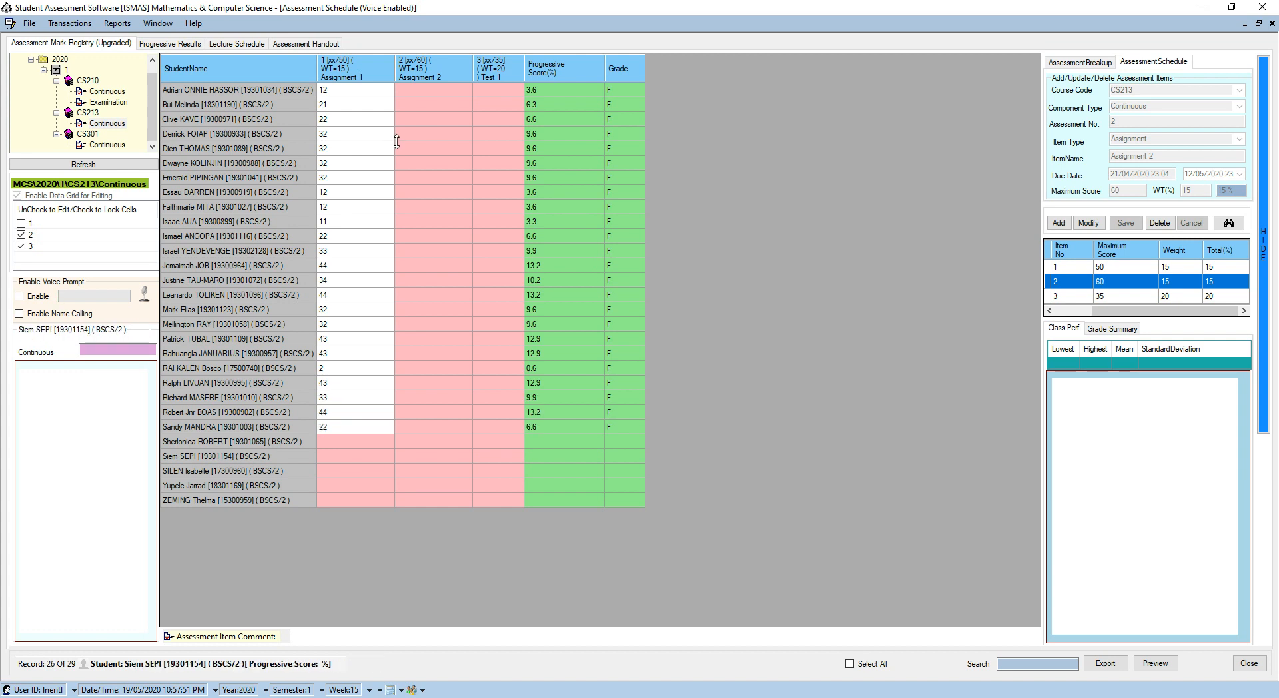
{"action": "type", "text": "31"}
{"action": "key", "text": "Return"}
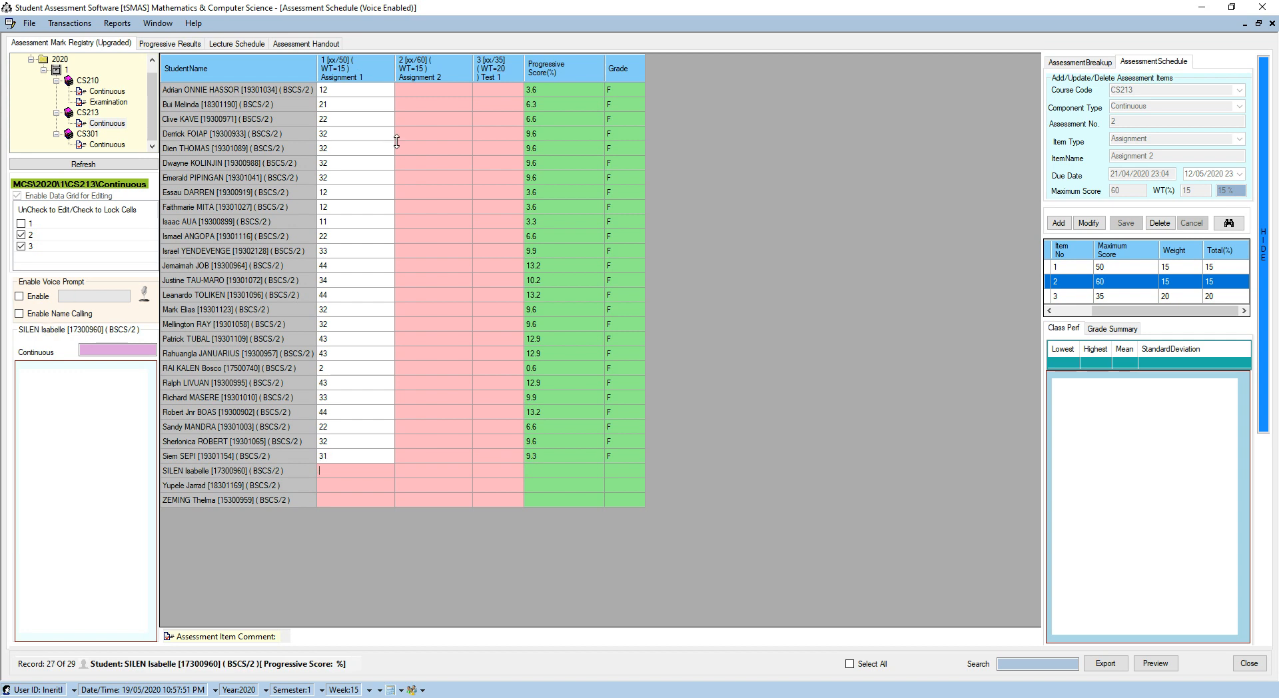
{"action": "type", "text": "43"}
{"action": "key", "text": "Return"}
{"action": "type", "text": "42"}
{"action": "key", "text": "Return"}
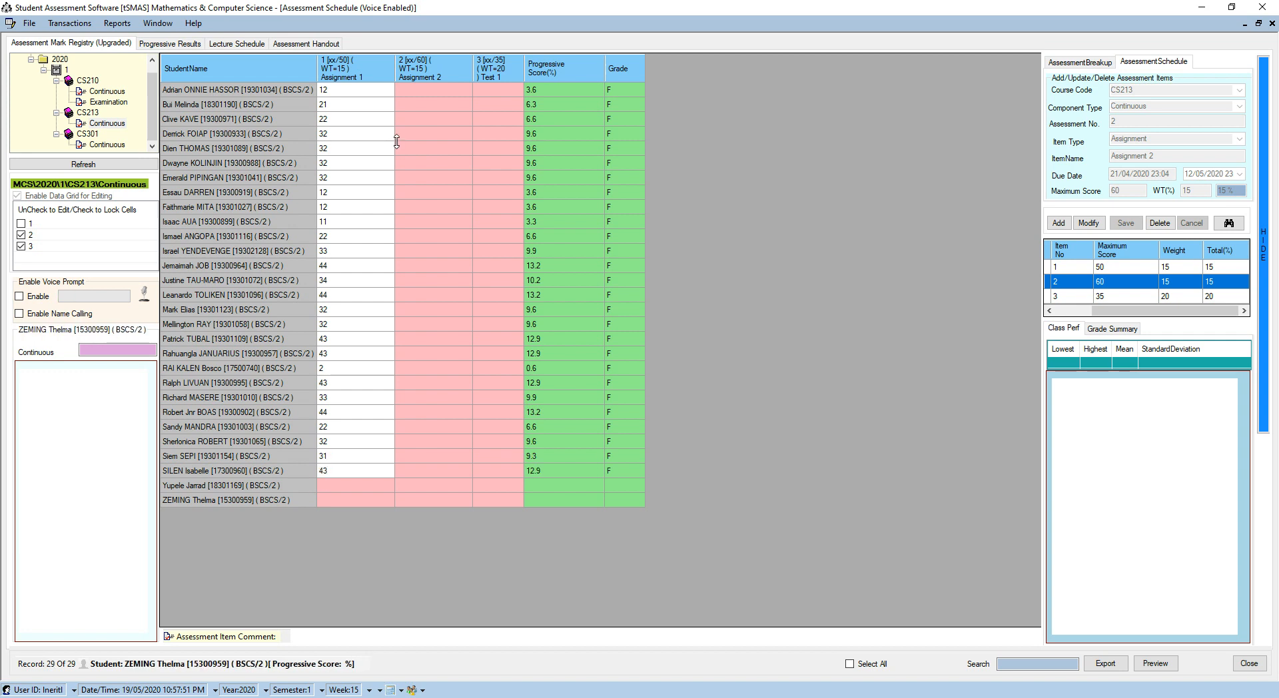
{"action": "type", "text": "42"}
{"action": "key", "text": "Return"}
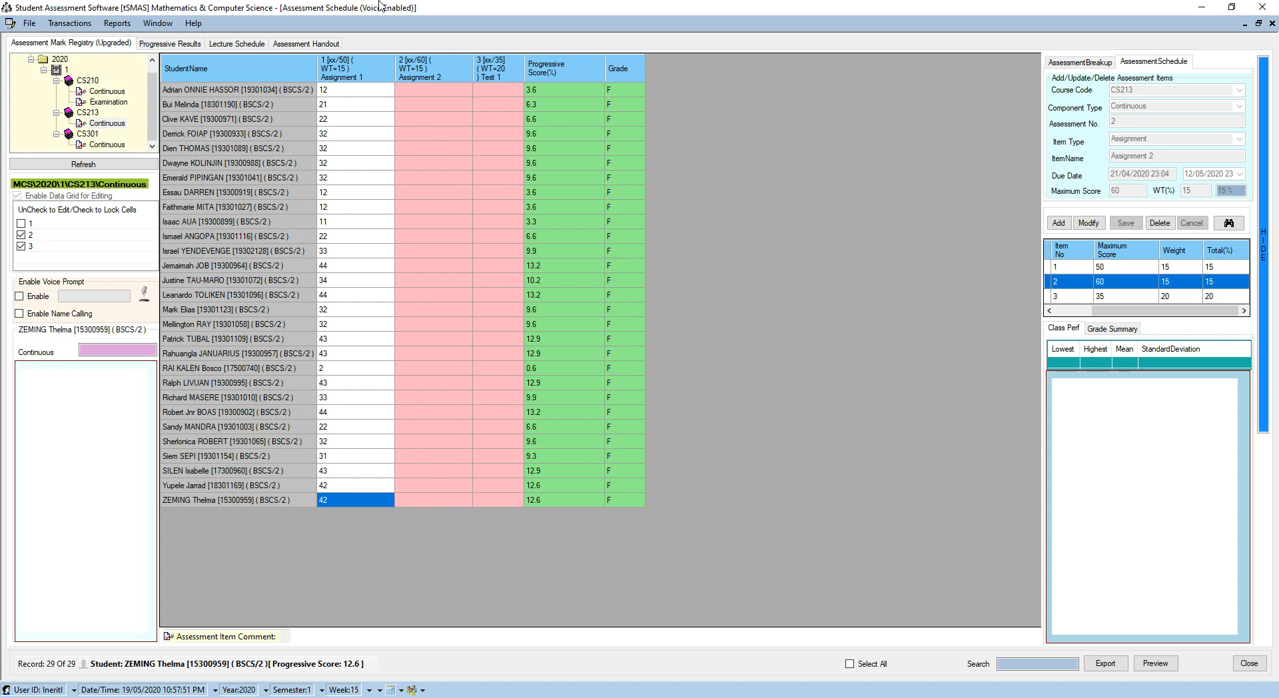
Lock the Assignment 1 column against editing and look through several students' marks and performance charts.
{"action": "left_click", "coordinate": [21, 224]}
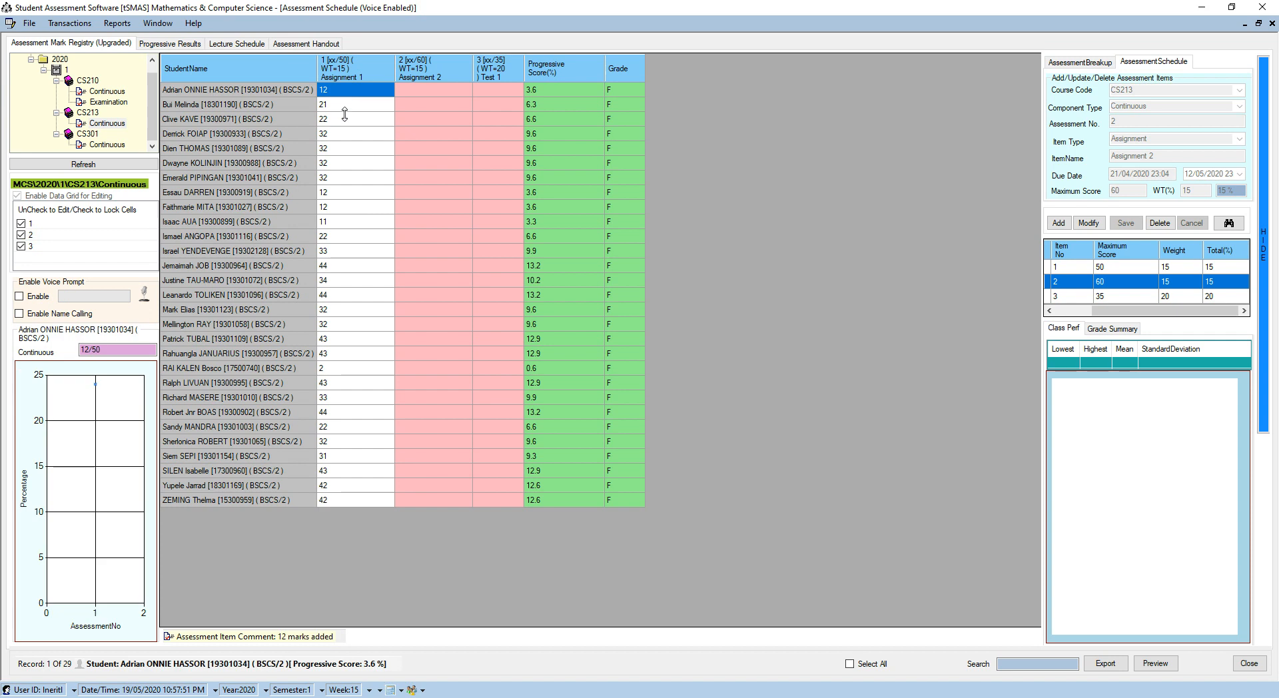
{"action": "left_click", "coordinate": [344, 162]}
{"action": "left_click", "coordinate": [332, 193]}
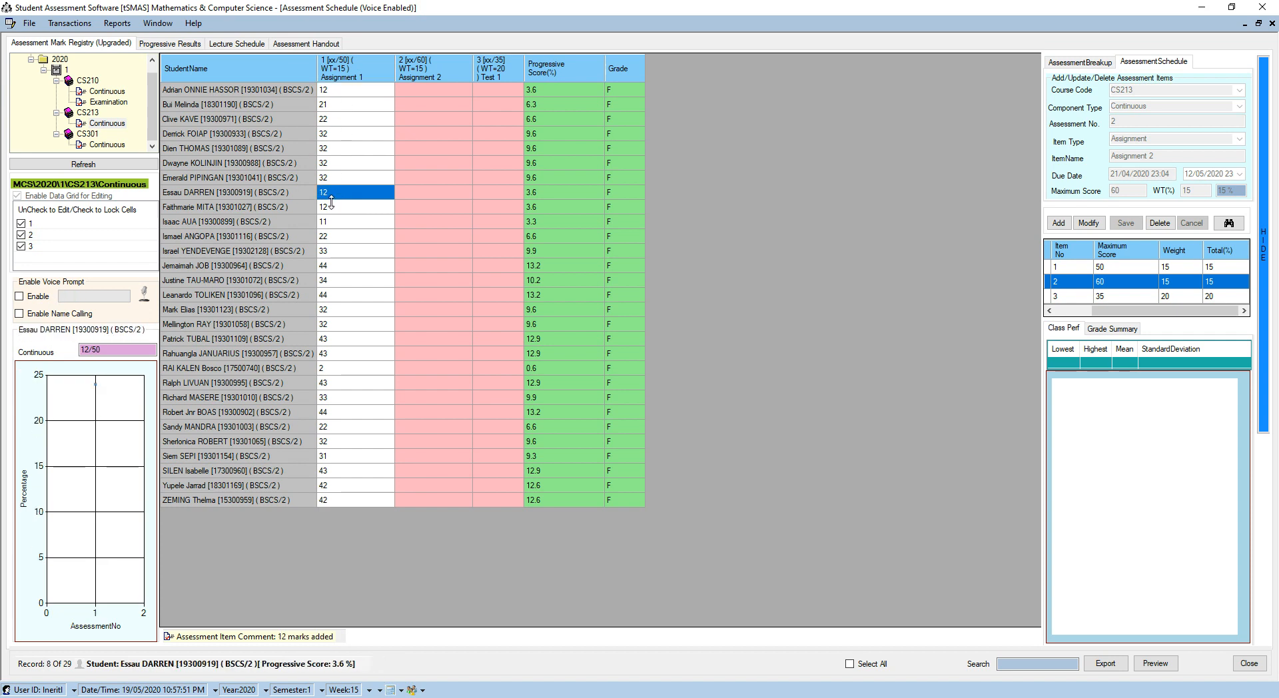
{"action": "left_click", "coordinate": [338, 253]}
{"action": "left_click", "coordinate": [347, 279]}
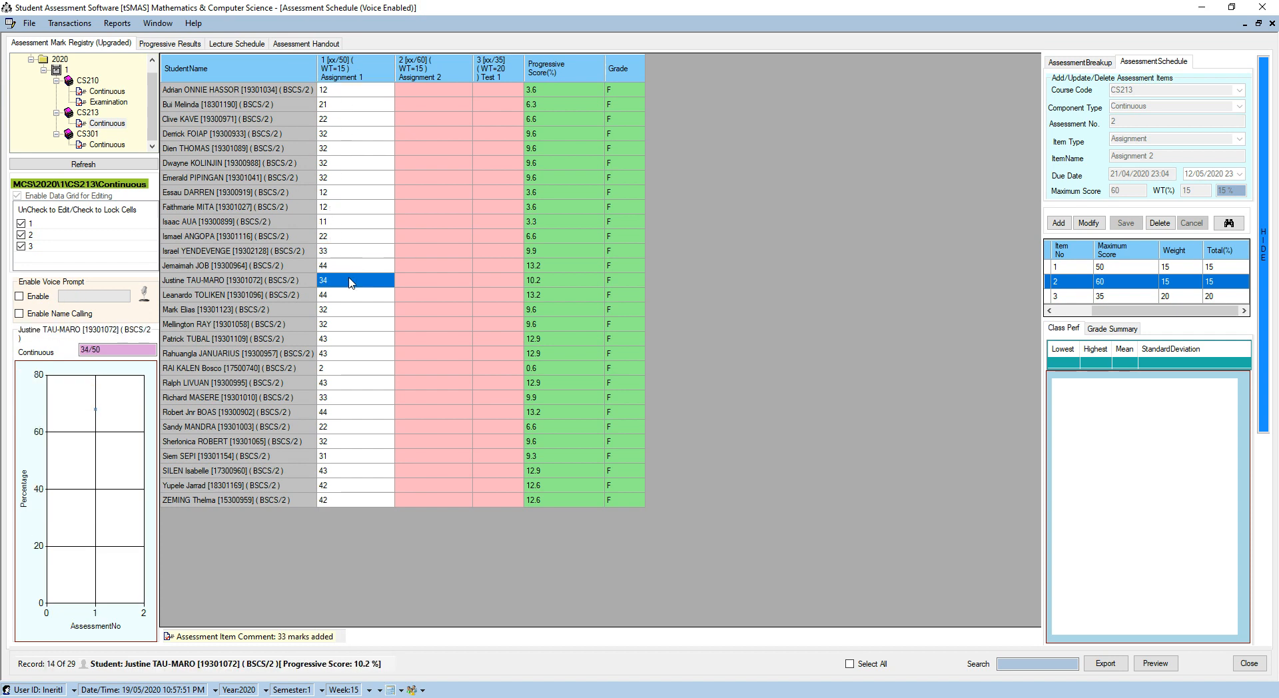
Unlock the Assignment 2 column and enter the marks 30, 45 and 43 for the first three students.
{"action": "left_click", "coordinate": [21, 235]}
{"action": "left_click", "coordinate": [433, 94]}
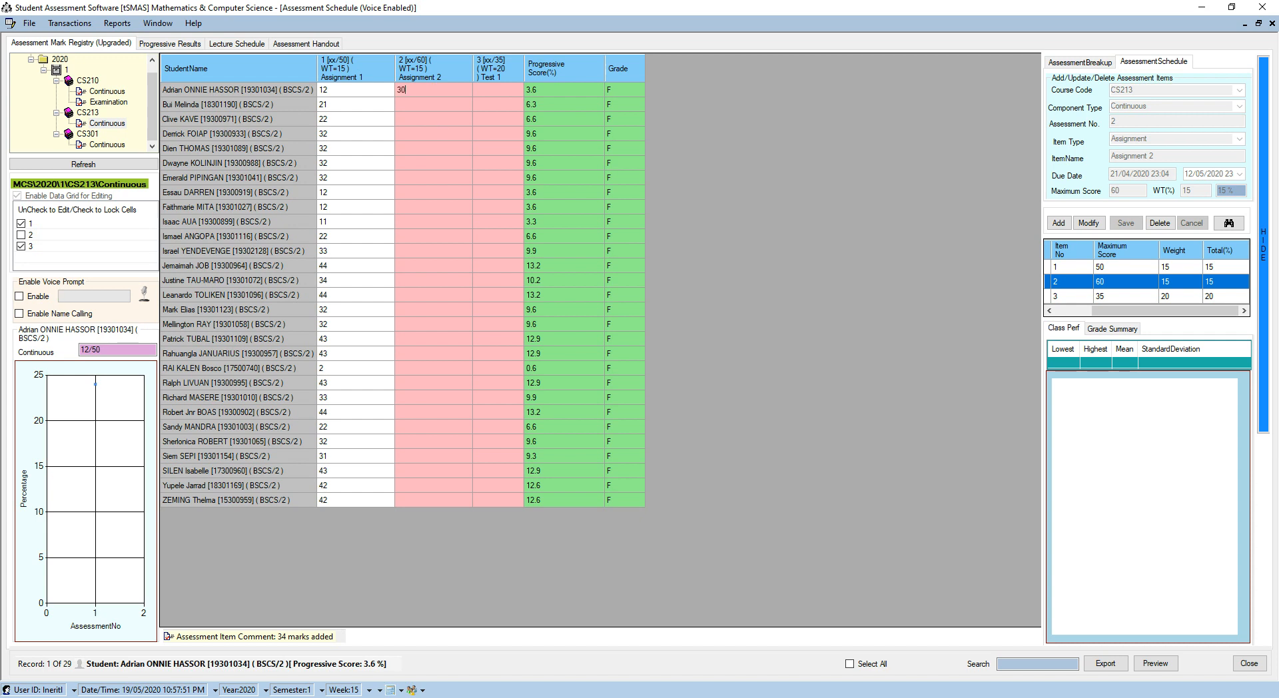
{"action": "key", "text": "Return"}
{"action": "type", "text": "45"}
{"action": "key", "text": "Return"}
{"action": "type", "text": "43"}
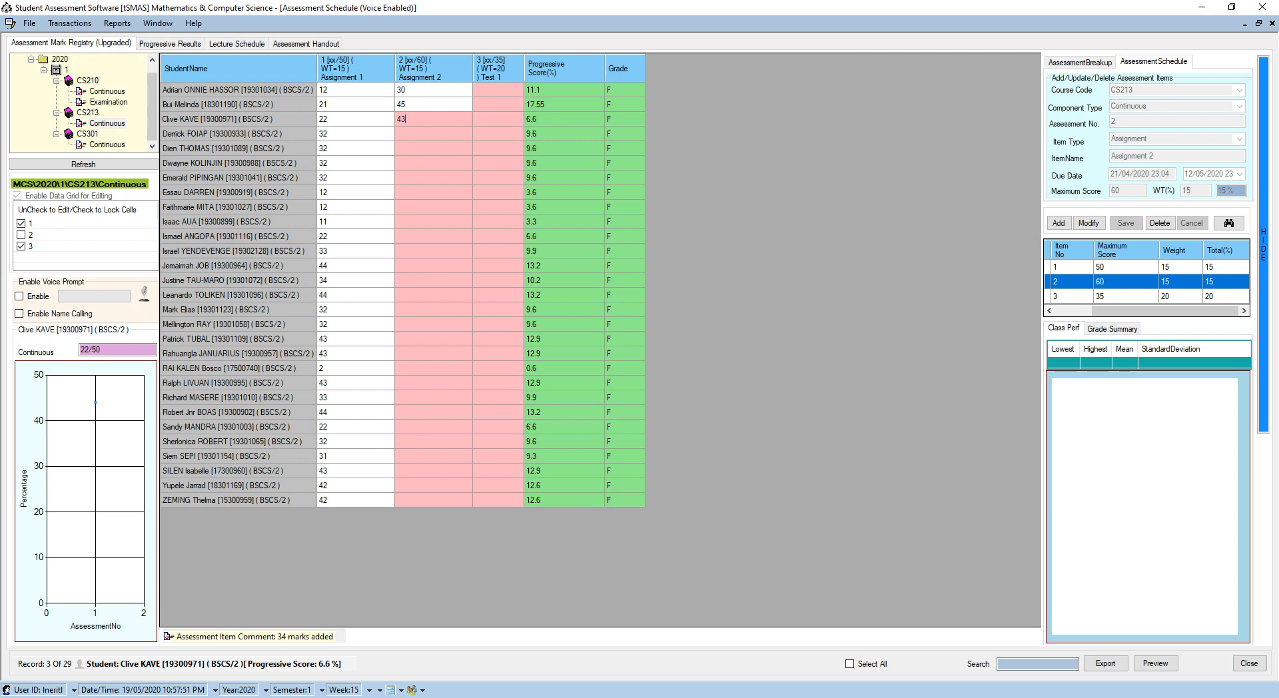
{"action": "key", "text": "Return"}
Enter the Assignment 2 marks 44, 23, 32 and 33 for the fourth to seventh students.
{"action": "type", "text": "44"}
{"action": "key", "text": "Return"}
{"action": "type", "text": "2"}
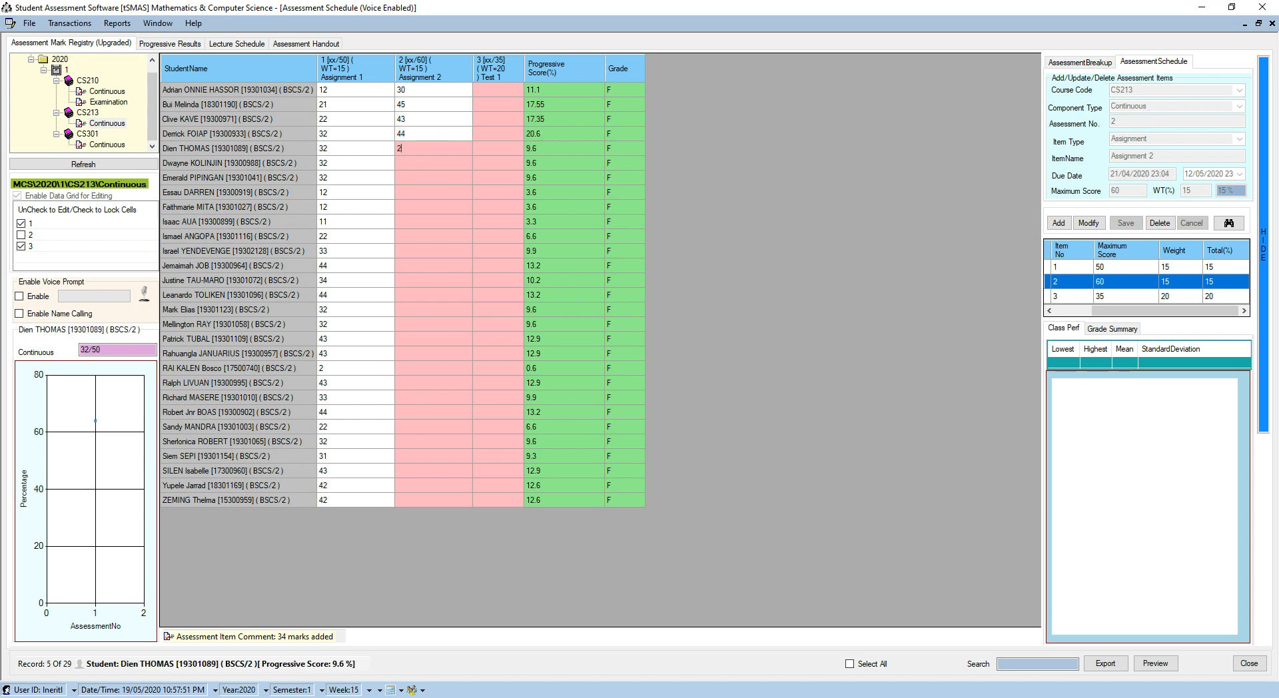
{"action": "type", "text": "3"}
{"action": "key", "text": "Return"}
{"action": "type", "text": "32"}
{"action": "key", "text": "Return"}
{"action": "type", "text": "33"}
{"action": "key", "text": "Return"}
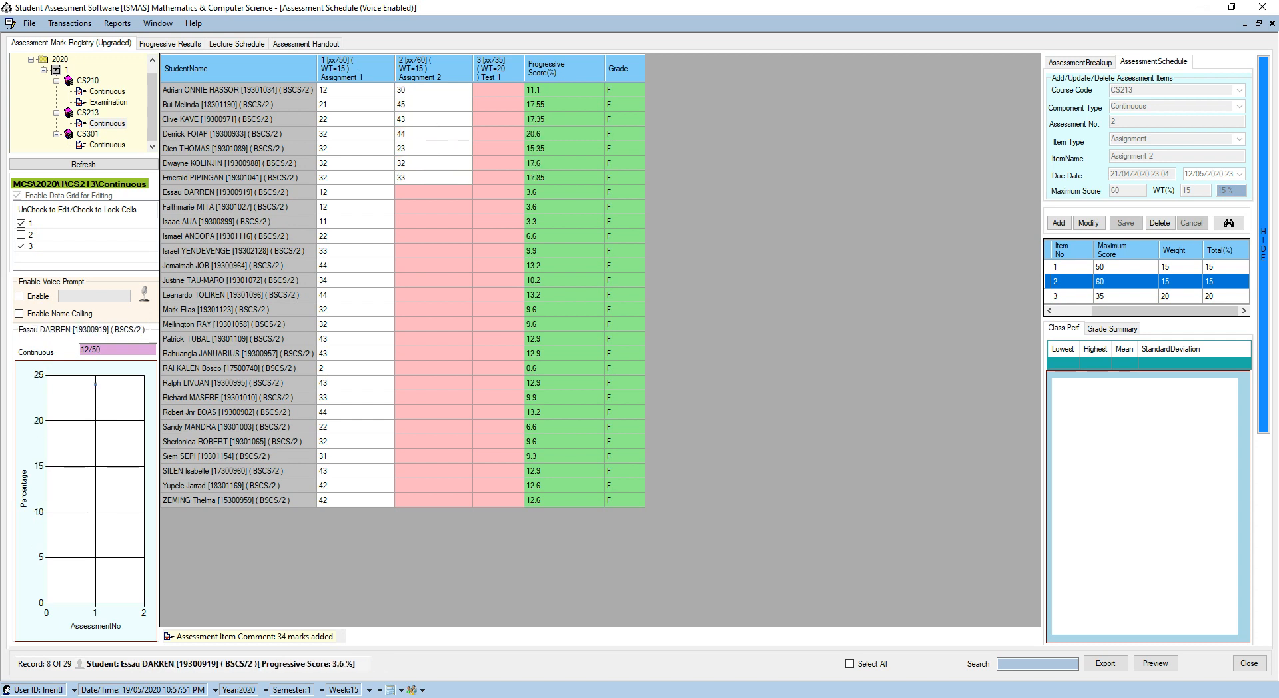
Enter the Assignment 2 marks 44, 55 and 56 for the eighth to tenth students.
{"action": "type", "text": "44"}
{"action": "key", "text": "Return"}
{"action": "type", "text": "55"}
{"action": "key", "text": "Return"}
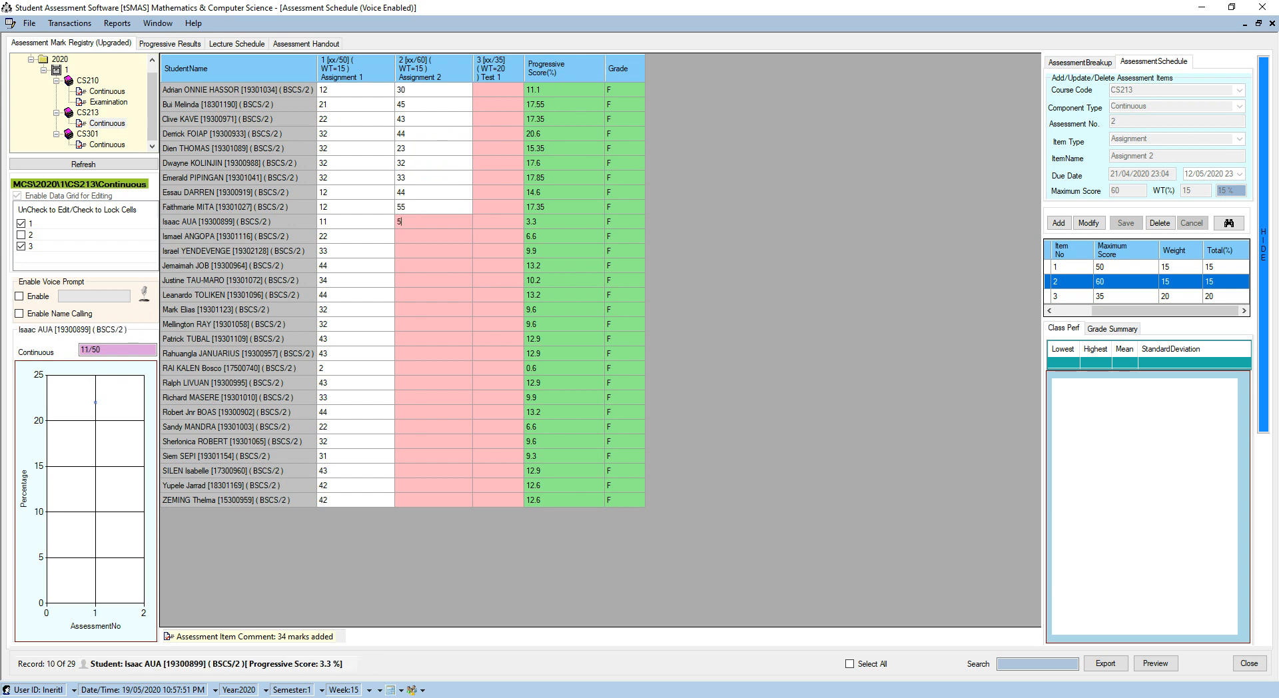
{"action": "type", "text": "56"}
{"action": "key", "text": "Return"}
Enter the Assignment 2 marks 57, 58, 5, 9 and 40 for the eleventh to fifteenth students.
{"action": "type", "text": "57"}
{"action": "key", "text": "Return"}
{"action": "type", "text": "58"}
{"action": "key", "text": "Return"}
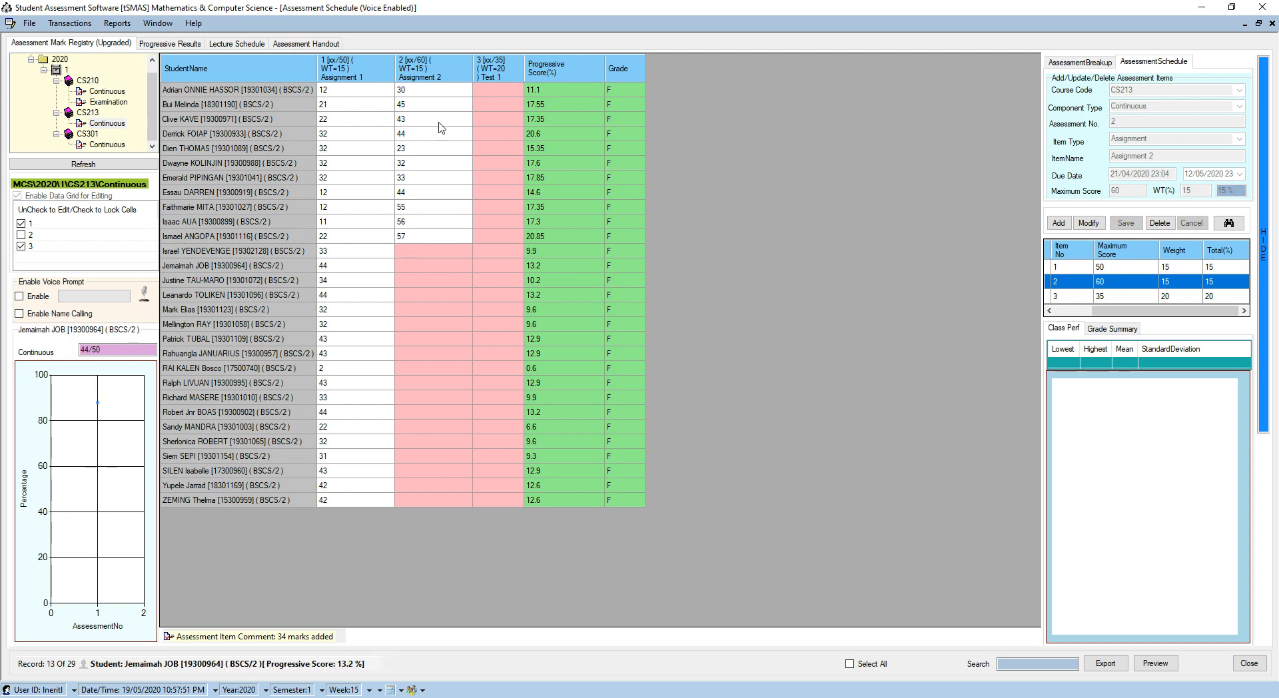
{"action": "type", "text": "5"}
{"action": "key", "text": "Return"}
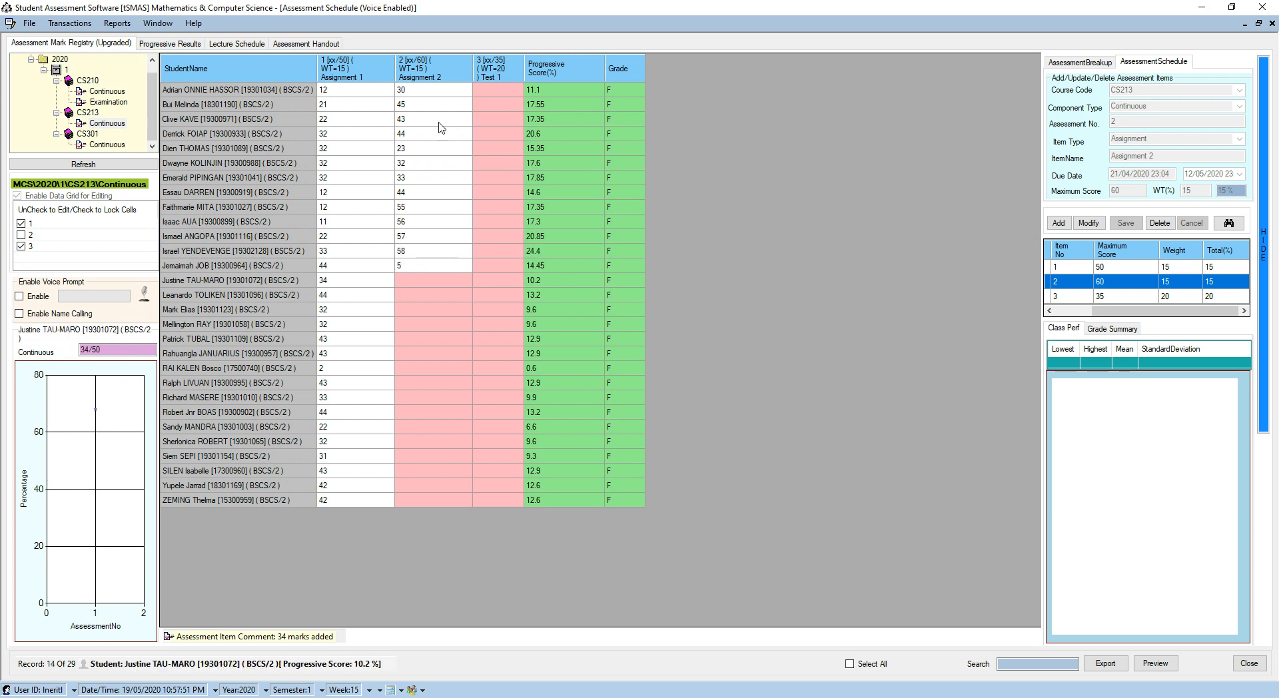
{"action": "type", "text": "9"}
{"action": "key", "text": "Return"}
{"action": "type", "text": "40"}
{"action": "key", "text": "Return"}
Try to enter 367 as the sixteenth student's Assignment 2 mark.
{"action": "type", "text": "367"}
{"action": "key", "text": "Return"}
{"action": "key", "text": "Return"}
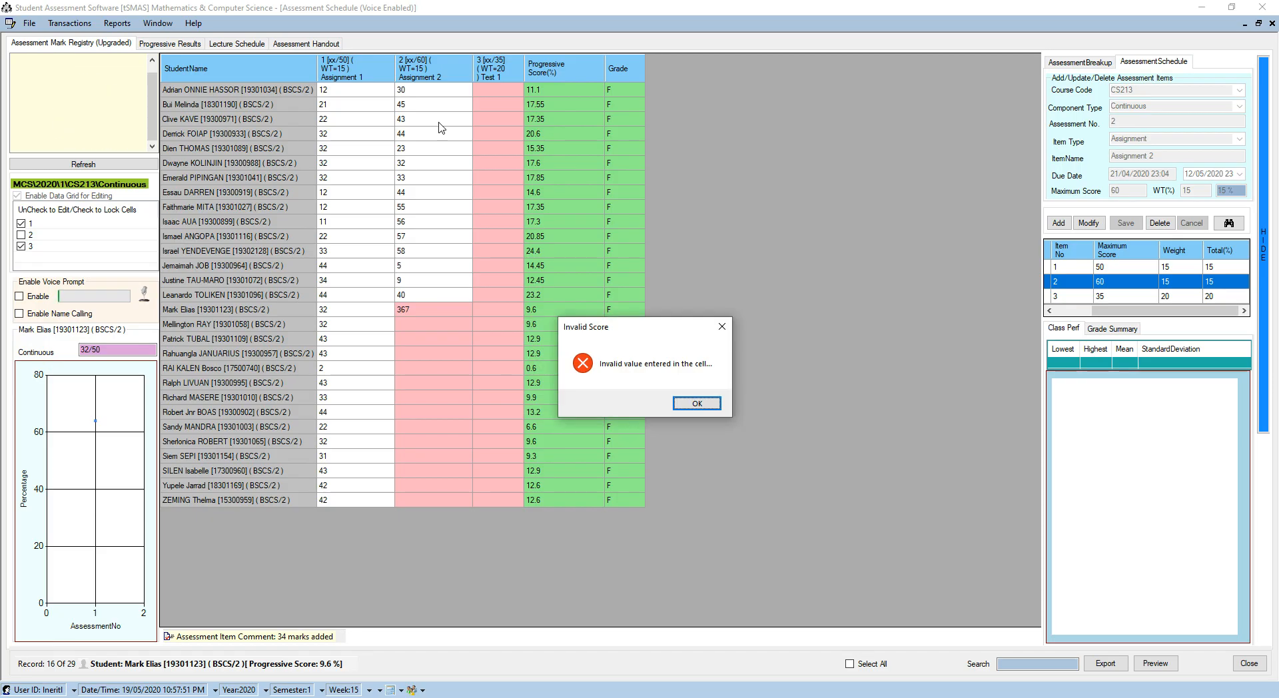
{"action": "key", "text": "Return"}
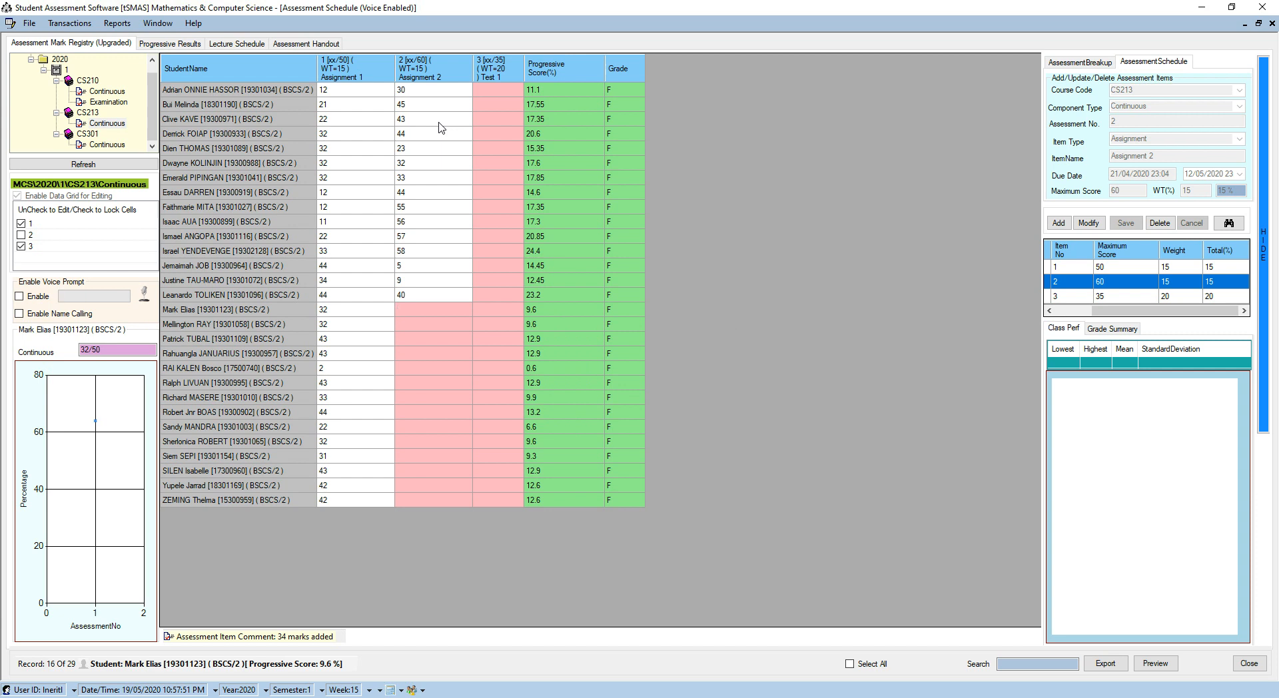
Enter the Assignment 2 marks 34, 35, 36 and 37 for the sixteenth to nineteenth students.
{"action": "type", "text": "34"}
{"action": "key", "text": "Return"}
{"action": "type", "text": "35"}
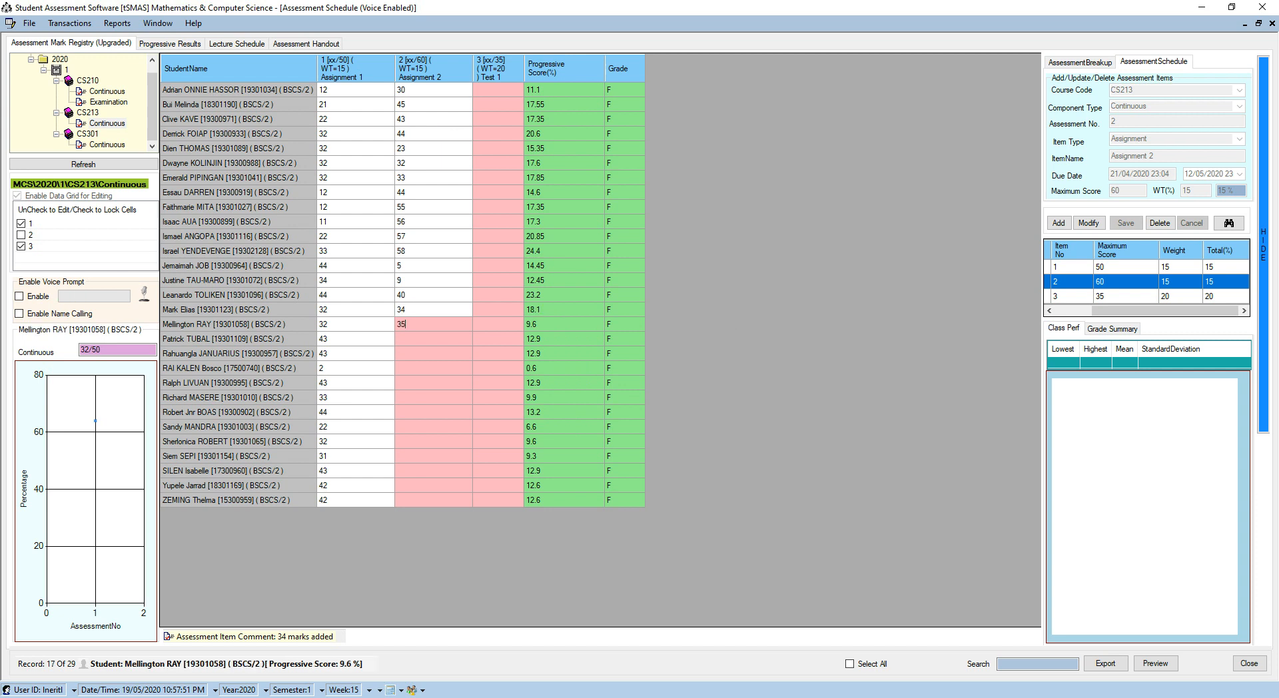
{"action": "key", "text": "Return"}
{"action": "type", "text": "36"}
{"action": "key", "text": "Return"}
{"action": "type", "text": "37"}
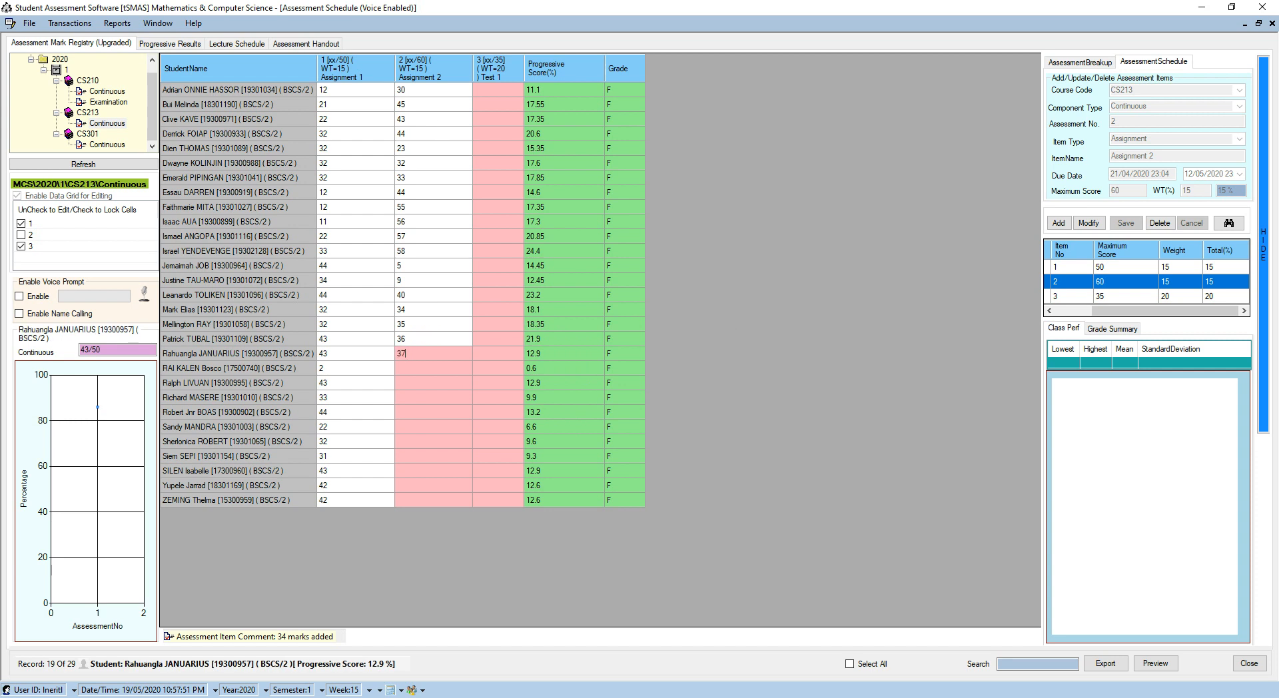
{"action": "key", "text": "Return"}
Enter the Assignment 2 marks 38, 38 and 39 for the twentieth to twenty-second students.
{"action": "type", "text": "38"}
{"action": "key", "text": "Return"}
{"action": "type", "text": "398"}
{"action": "key", "text": "Return"}
{"action": "type", "text": "398"}
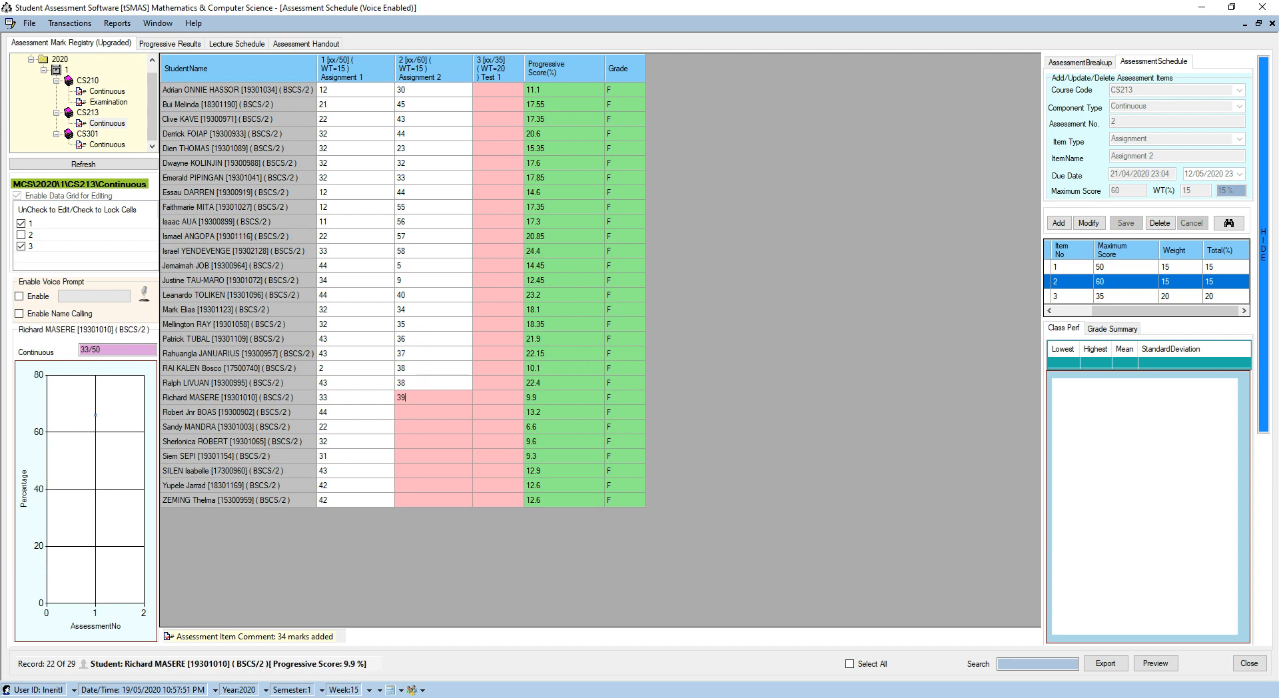
{"action": "key", "text": "Return"}
Try to enter 67 as the twenty-third student's Assignment 2 mark.
{"action": "type", "text": "67"}
{"action": "key", "text": "Return"}
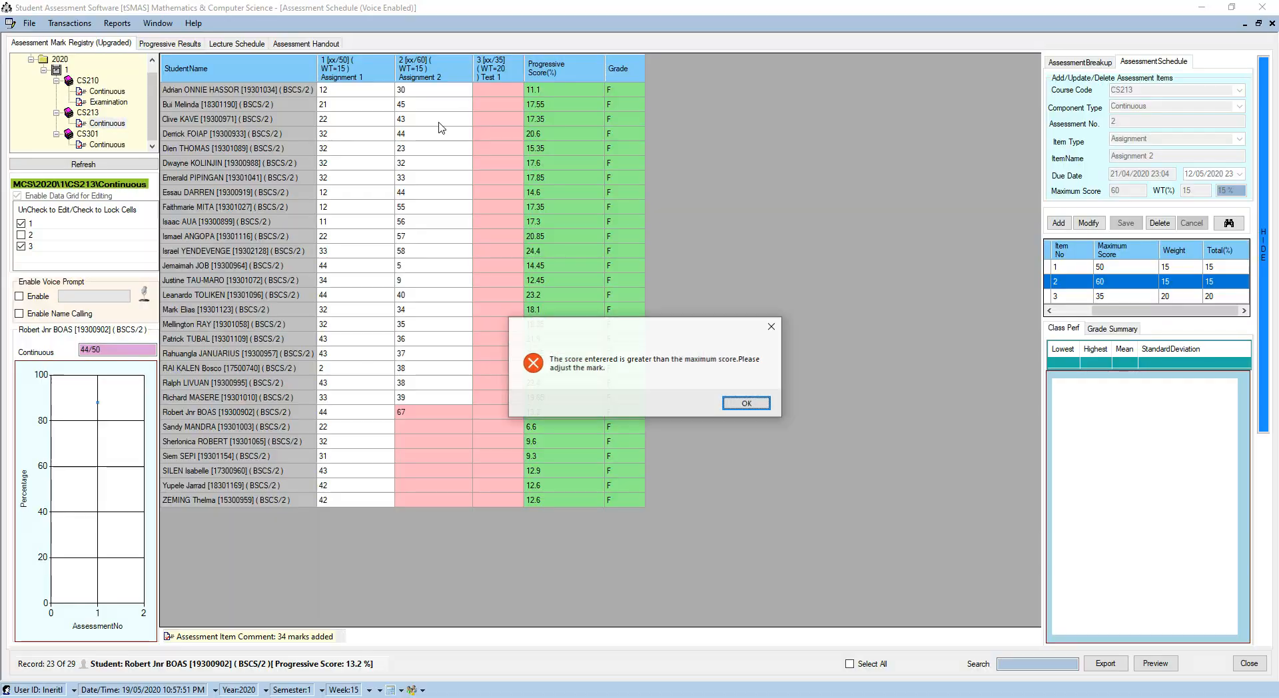
{"action": "key", "text": "Return"}
{"action": "key", "text": "Return"}
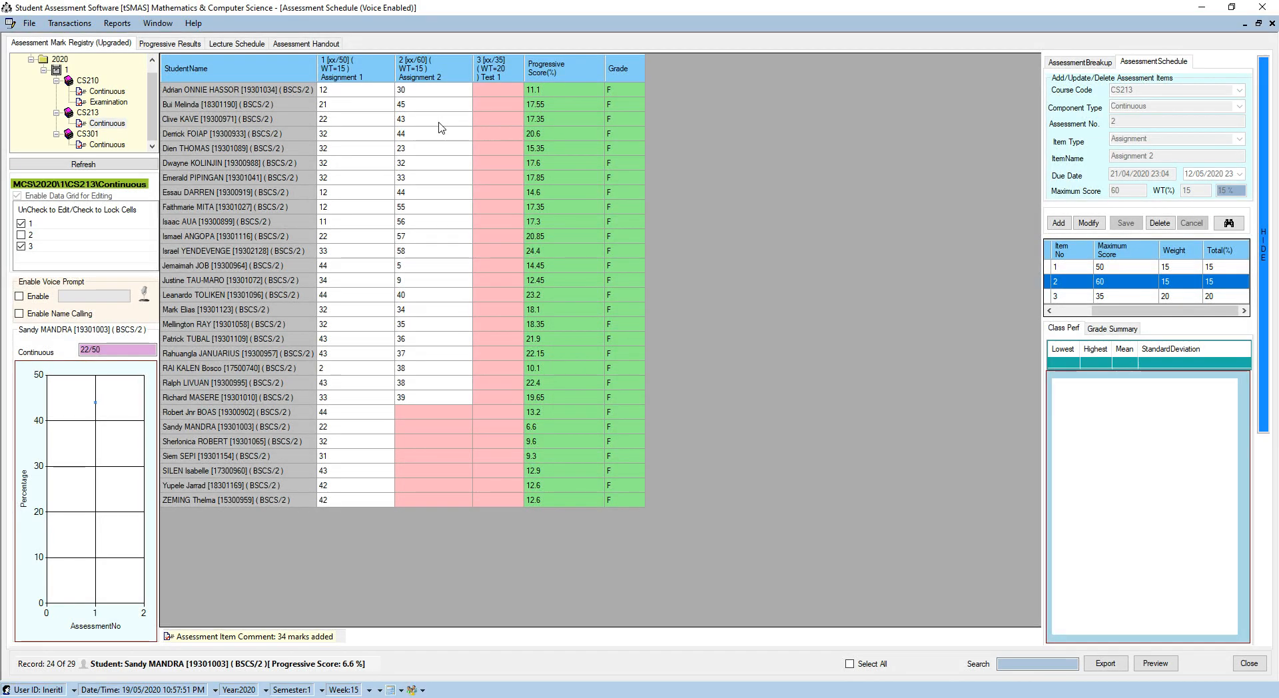
Enter the Assignment 2 marks 34, 45, 56 and 60 for the twenty-third to twenty-sixth students.
{"action": "type", "text": "34"}
{"action": "key", "text": "Return"}
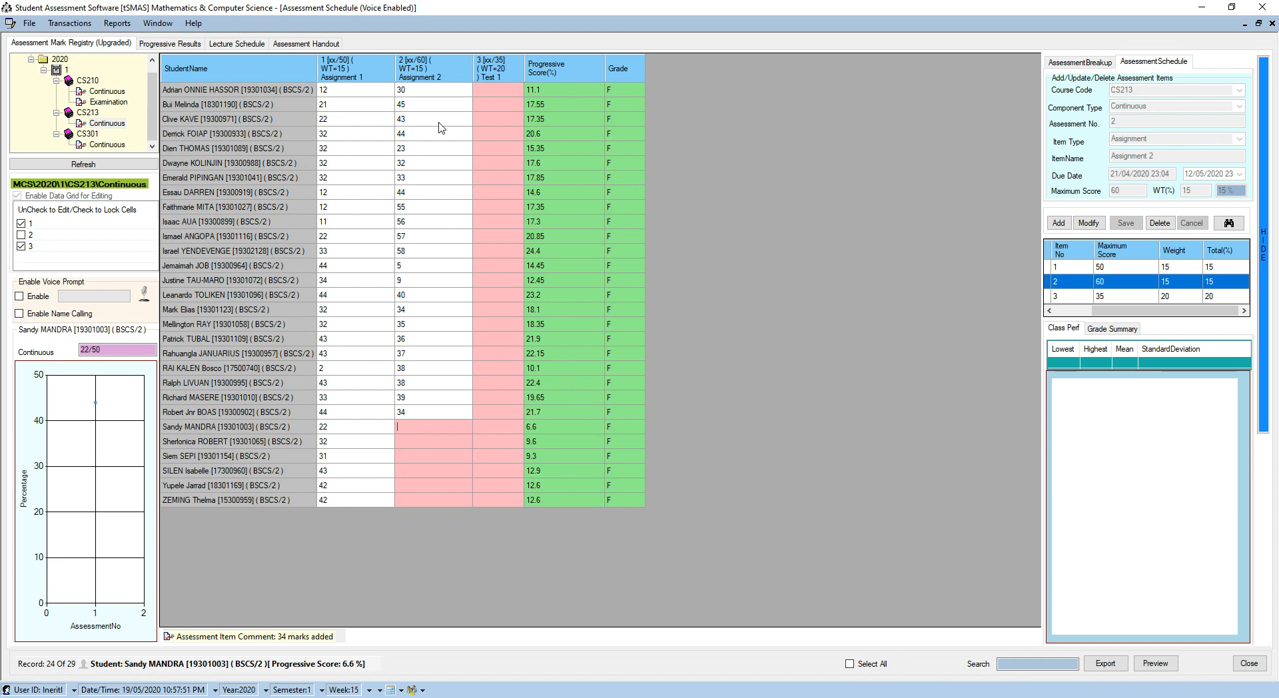
{"action": "key", "text": "Return"}
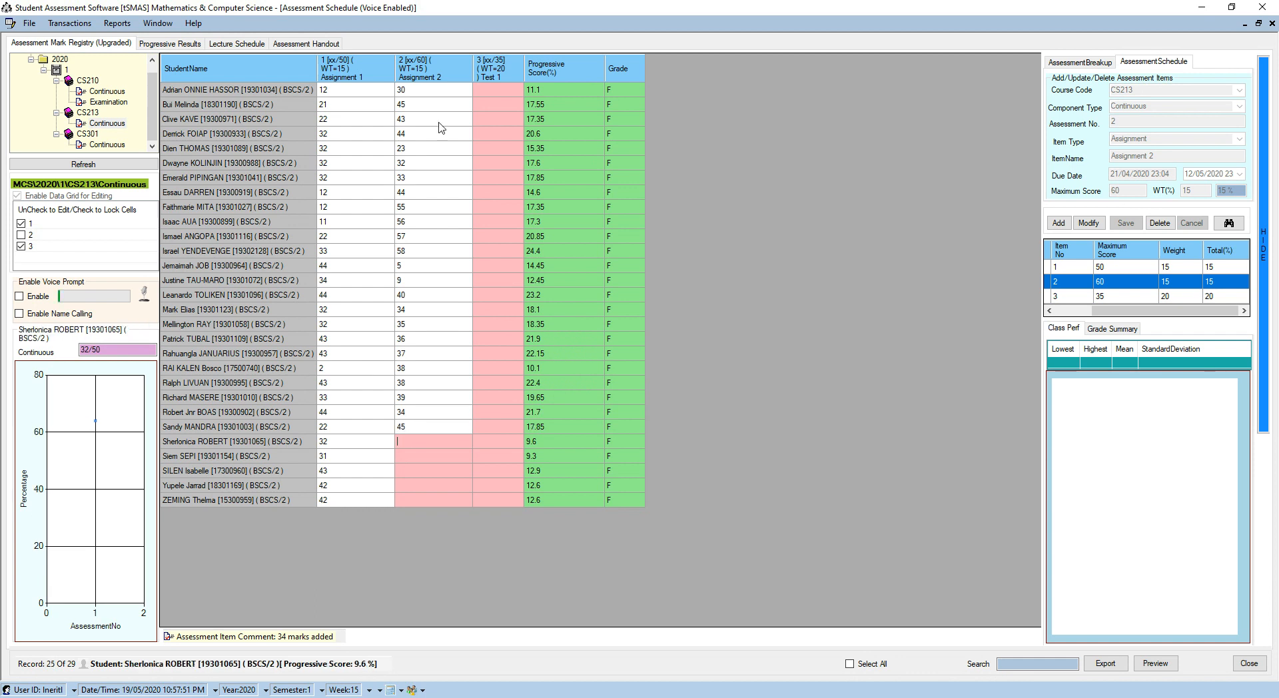
{"action": "type", "text": "56"}
{"action": "key", "text": "Return"}
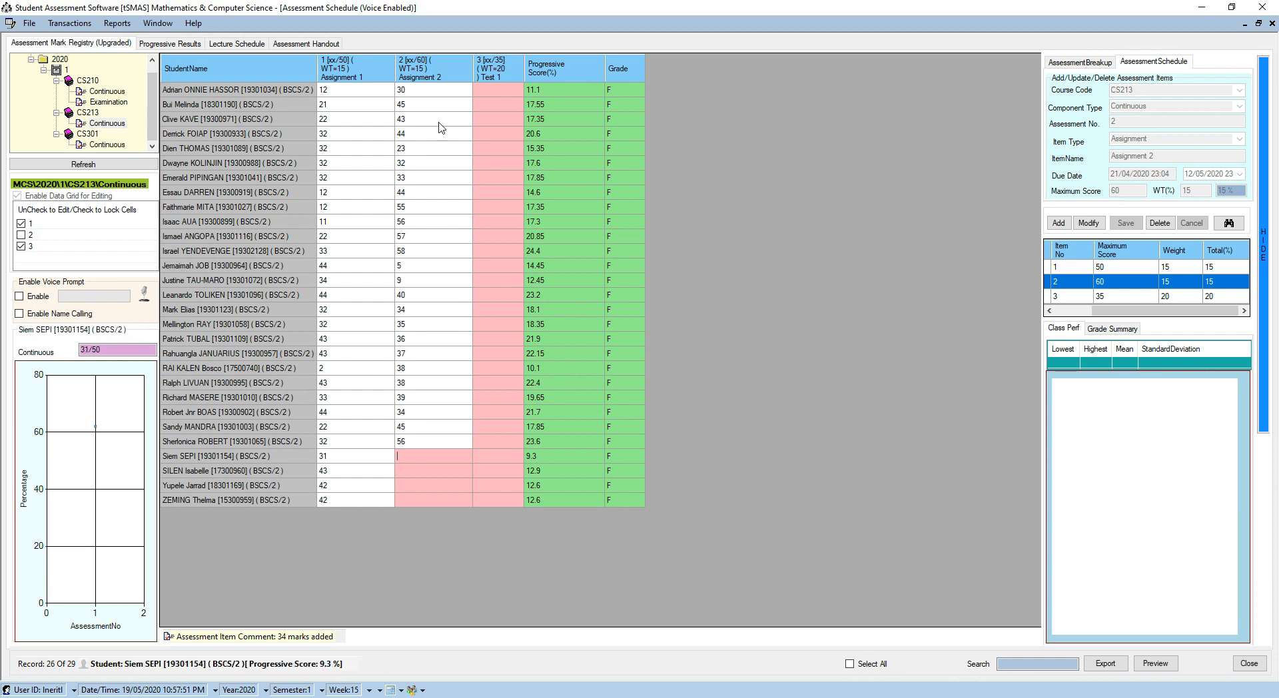
{"action": "type", "text": "60"}
{"action": "key", "text": "Return"}
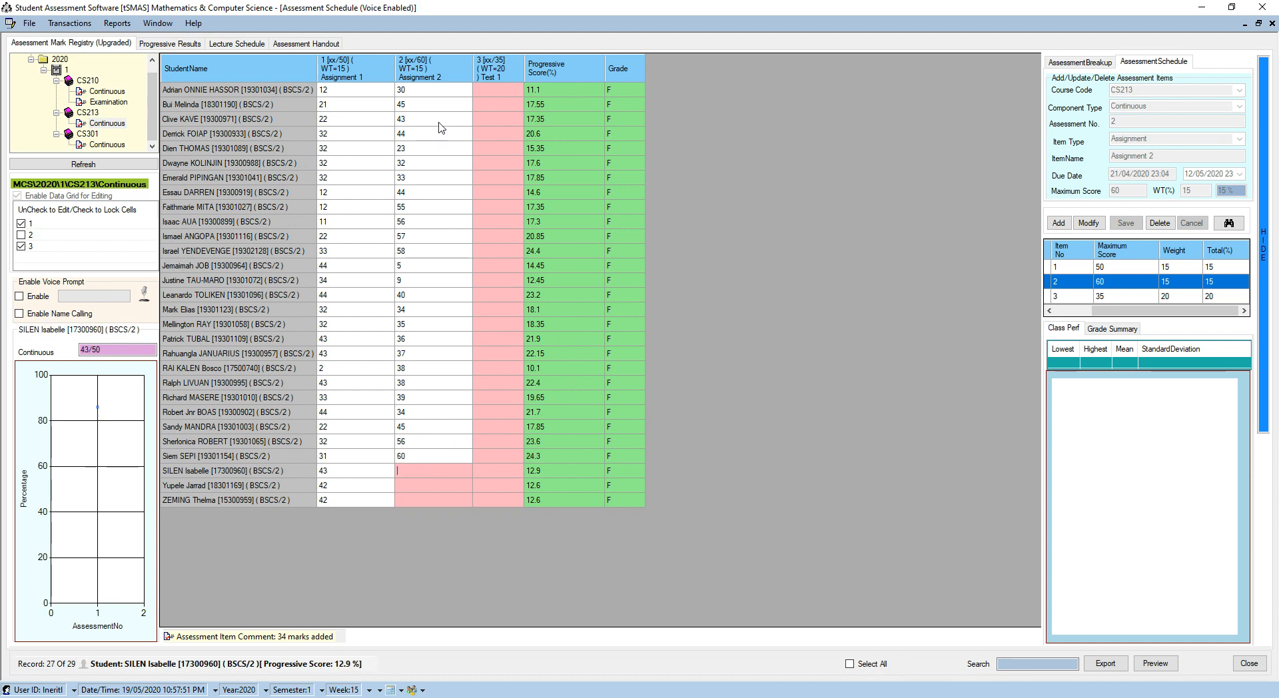
Enter 54 as the Assignment 2 mark for each of the last three students.
{"action": "type", "text": "54"}
{"action": "key", "text": "Return"}
{"action": "type", "text": "54"}
{"action": "key", "text": "Return"}
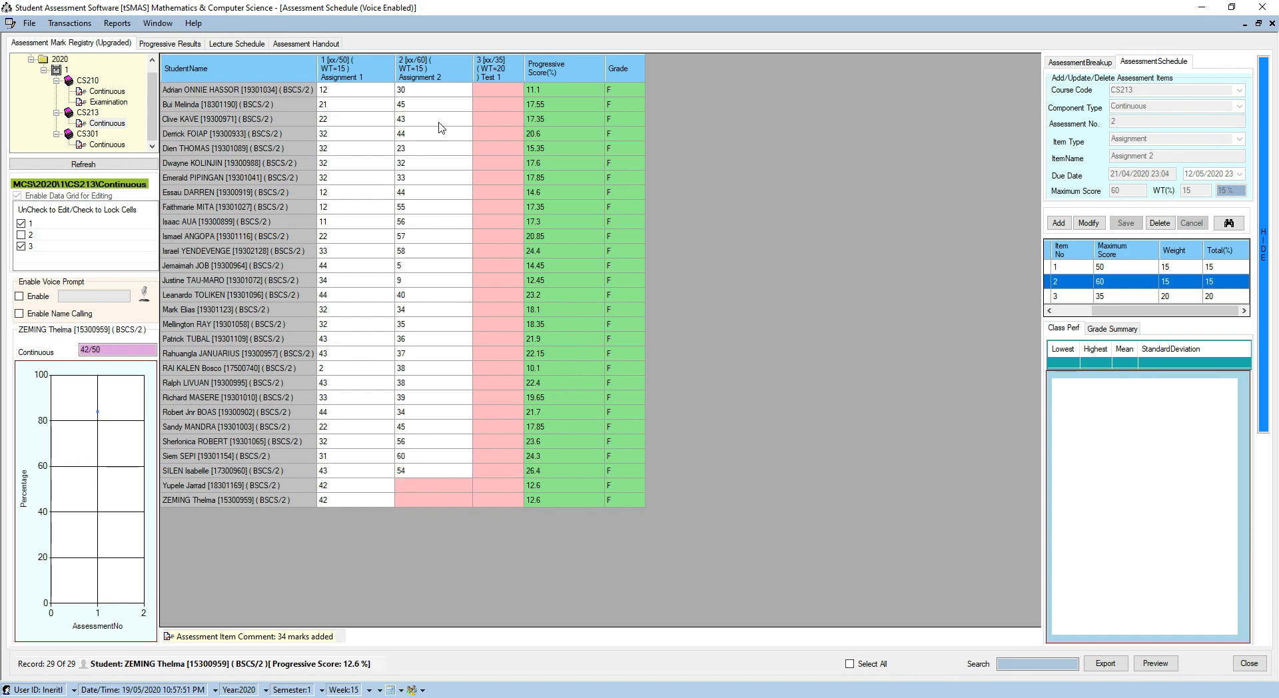
{"action": "type", "text": "54"}
{"action": "key", "text": "Return"}
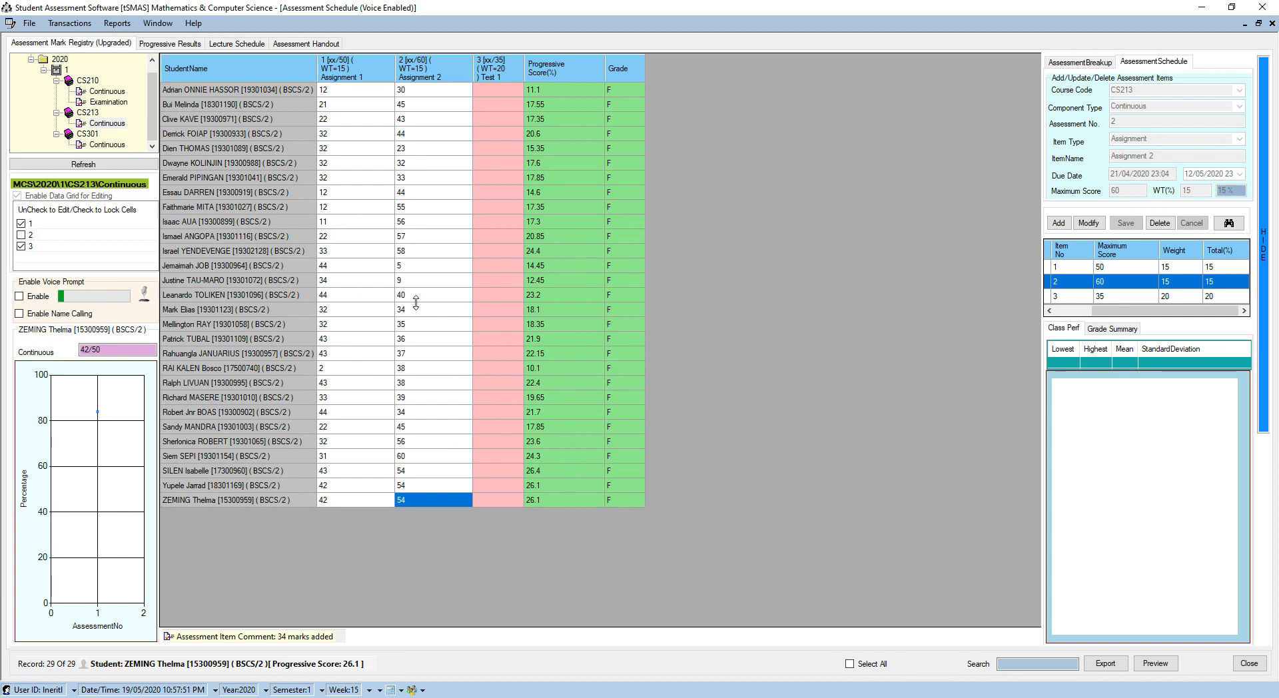
Change the fourteenth student's Assignment 2 mark to 30.
{"action": "left_click", "coordinate": [412, 280]}
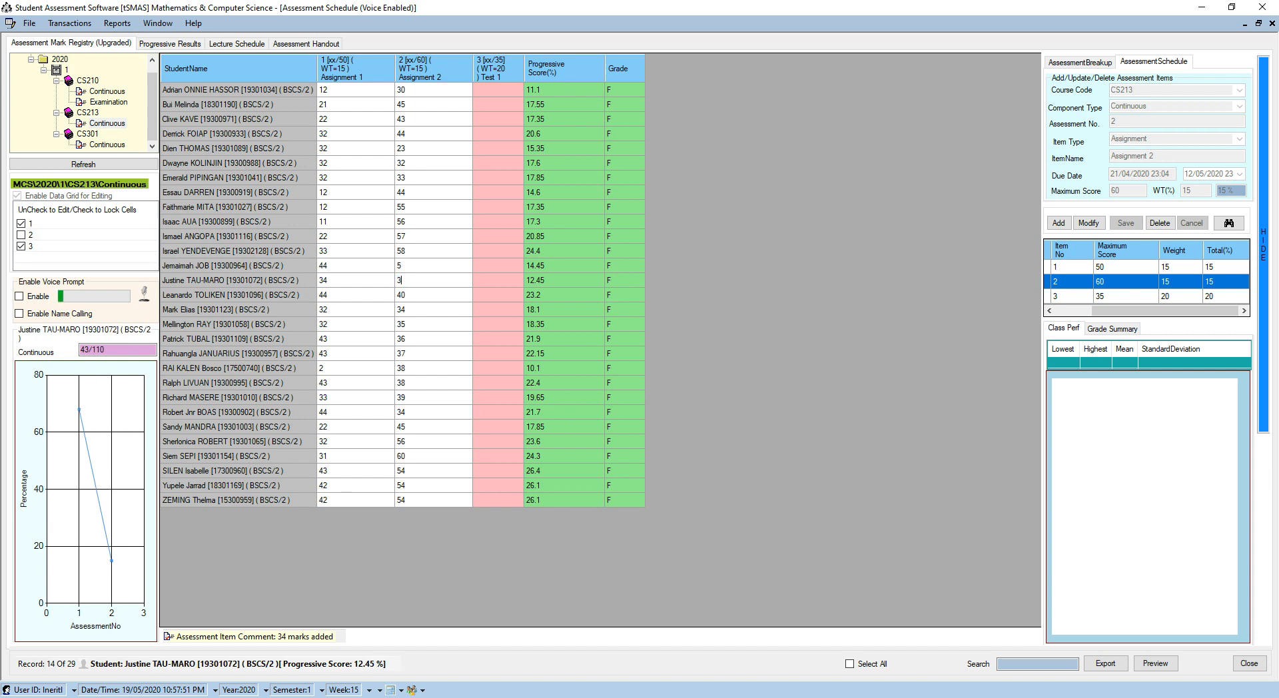
{"action": "key", "text": "Return"}
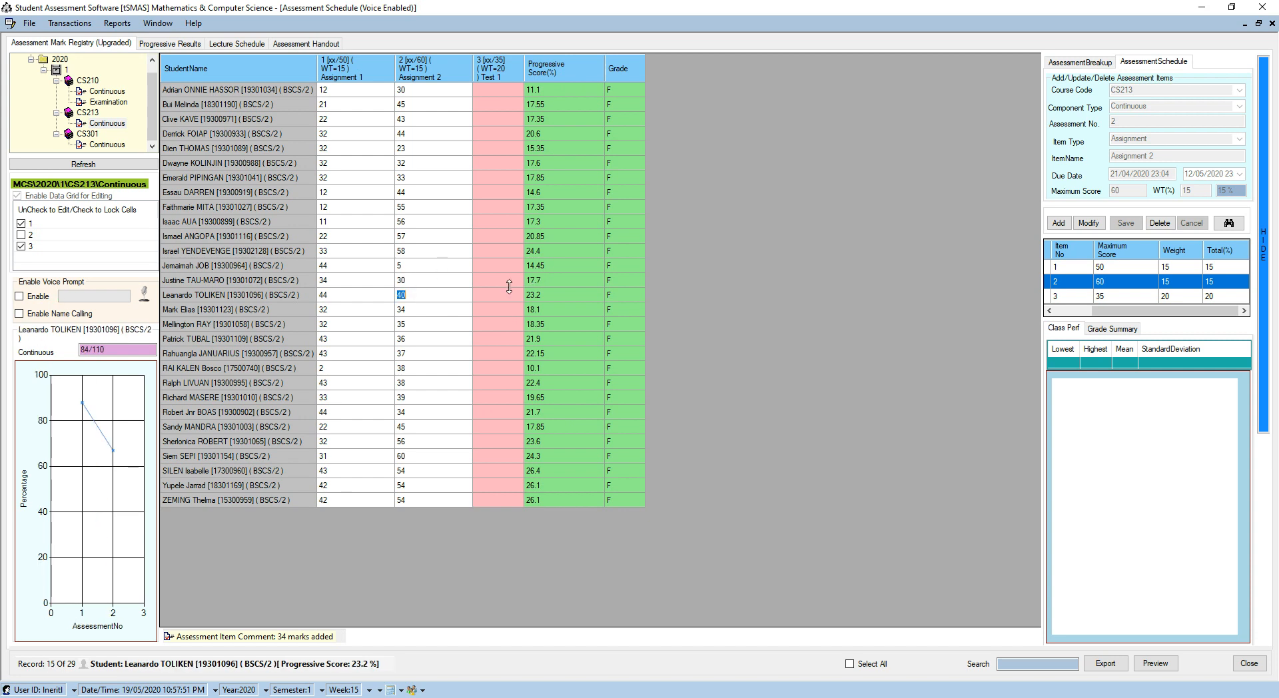
{"action": "left_click", "coordinate": [538, 281]}
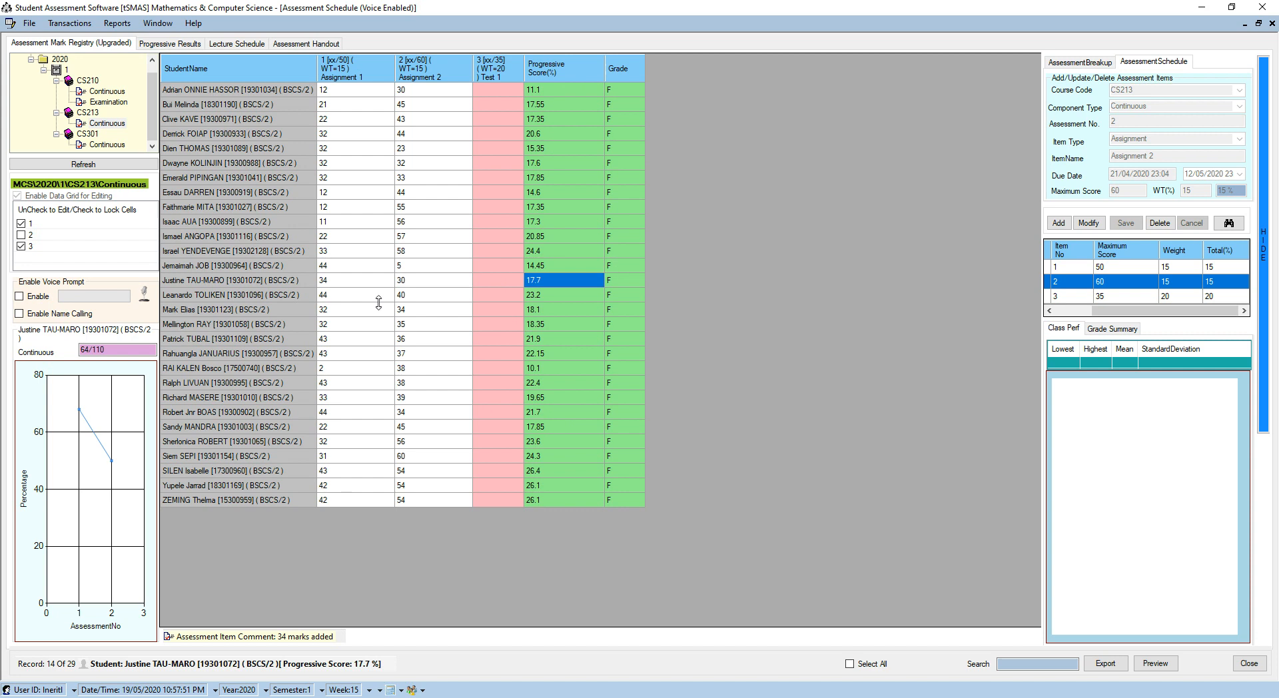
Lock the Assignment 2 marks and unlock the Test 1 marks, starting at the first student.
{"action": "left_click", "coordinate": [21, 235]}
{"action": "left_click", "coordinate": [22, 247]}
{"action": "left_click", "coordinate": [499, 89]}
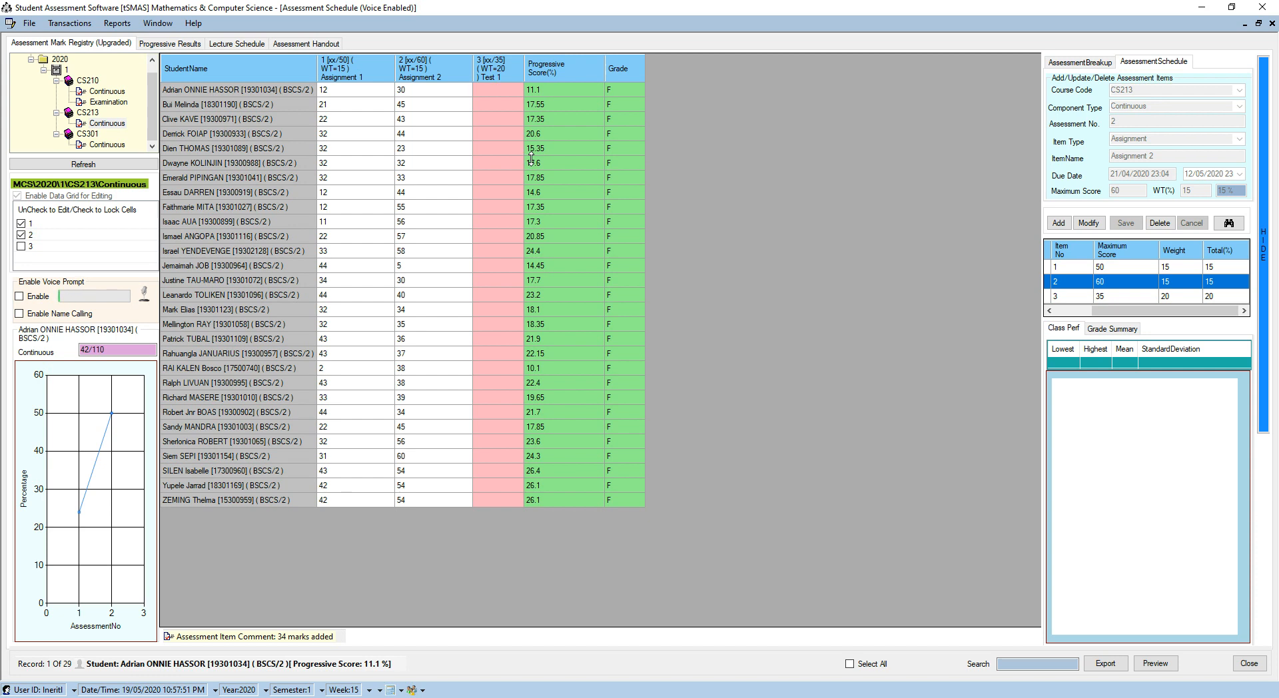
Enter the Test 1 marks 12, 32, 33, 21, 23 and 24 for the first six students.
{"action": "type", "text": "12"}
{"action": "key", "text": "Return"}
{"action": "type", "text": "32"}
{"action": "key", "text": "Return"}
{"action": "type", "text": "33"}
{"action": "key", "text": "Return"}
{"action": "type", "text": "21"}
{"action": "key", "text": "Return"}
{"action": "type", "text": "23"}
{"action": "key", "text": "Return"}
{"action": "type", "text": "24"}
{"action": "key", "text": "Return"}
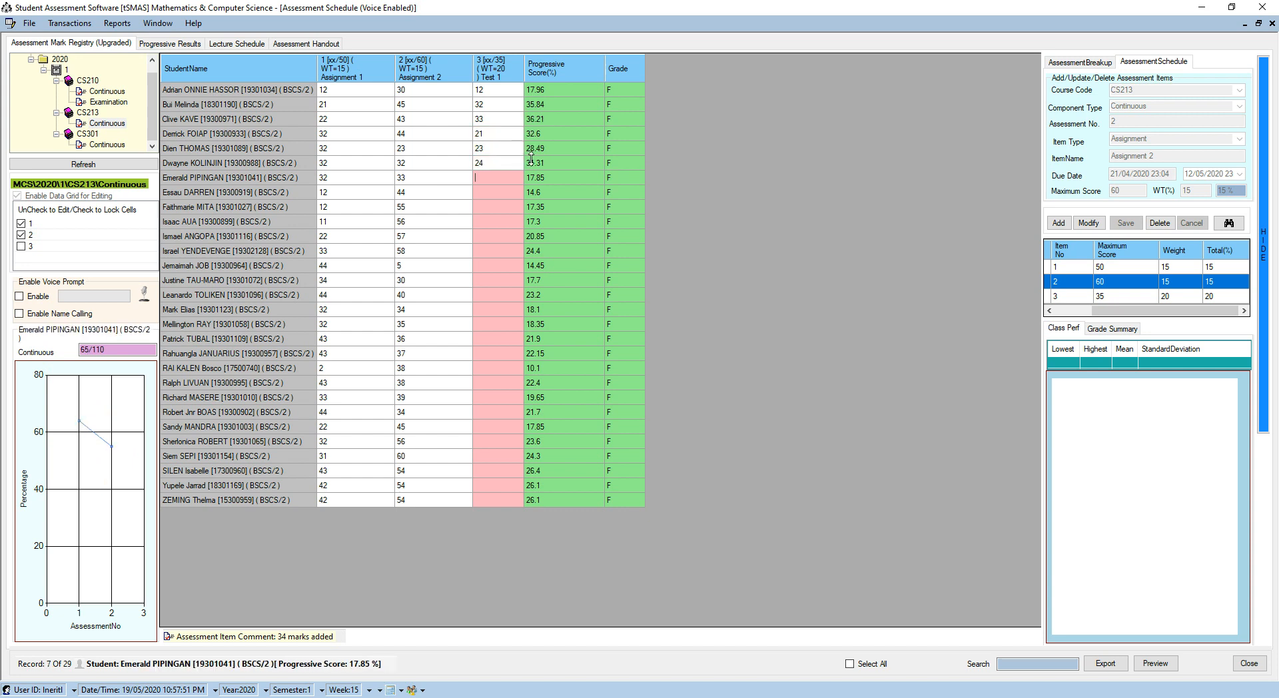
Enter the Test 1 marks 25, 26, 27, 27 and 27 for the seventh to eleventh students.
{"action": "key", "text": "Return"}
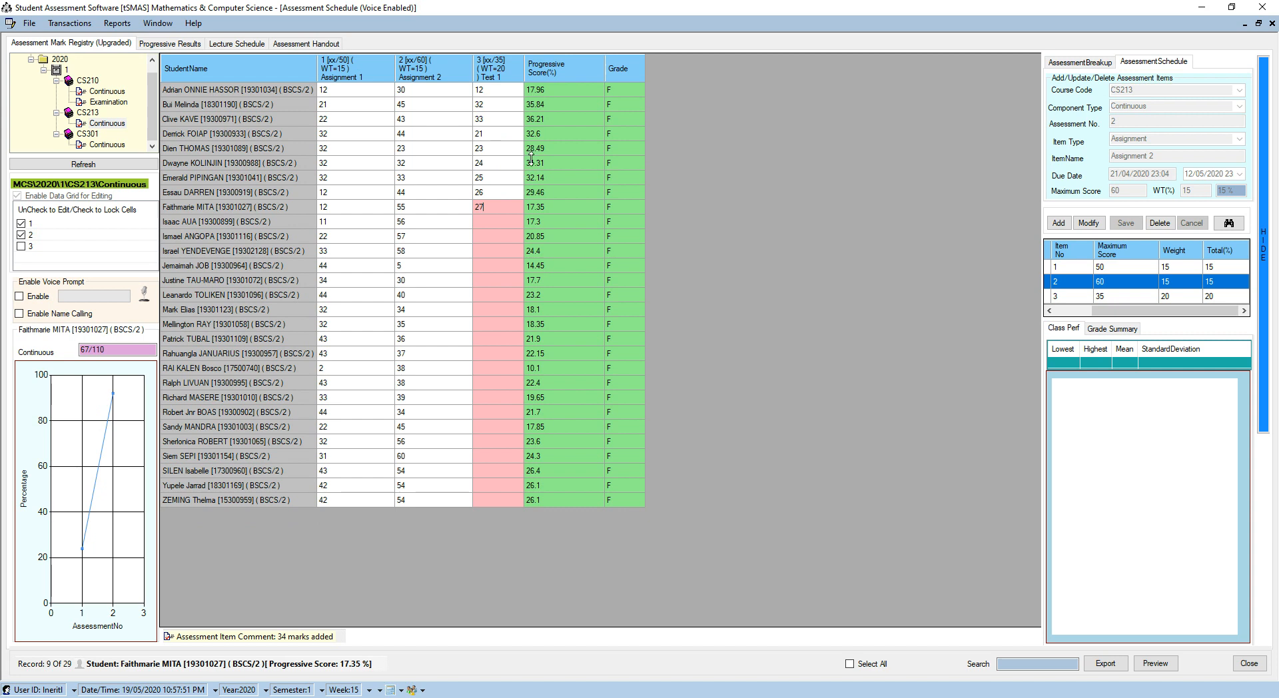
{"action": "key", "text": "Return"}
{"action": "type", "text": "27"}
{"action": "key", "text": "Return"}
{"action": "type", "text": "27"}
{"action": "key", "text": "Return"}
Enter the Test 1 marks 22, 28, 28, 29 and 29 for the twelfth to sixteenth students.
{"action": "type", "text": "22"}
{"action": "key", "text": "Return"}
{"action": "type", "text": "28"}
{"action": "key", "text": "Return"}
{"action": "type", "text": "2"}
{"action": "key", "text": "Return"}
{"action": "type", "text": "29"}
{"action": "key", "text": "Return"}
{"action": "type", "text": "29"}
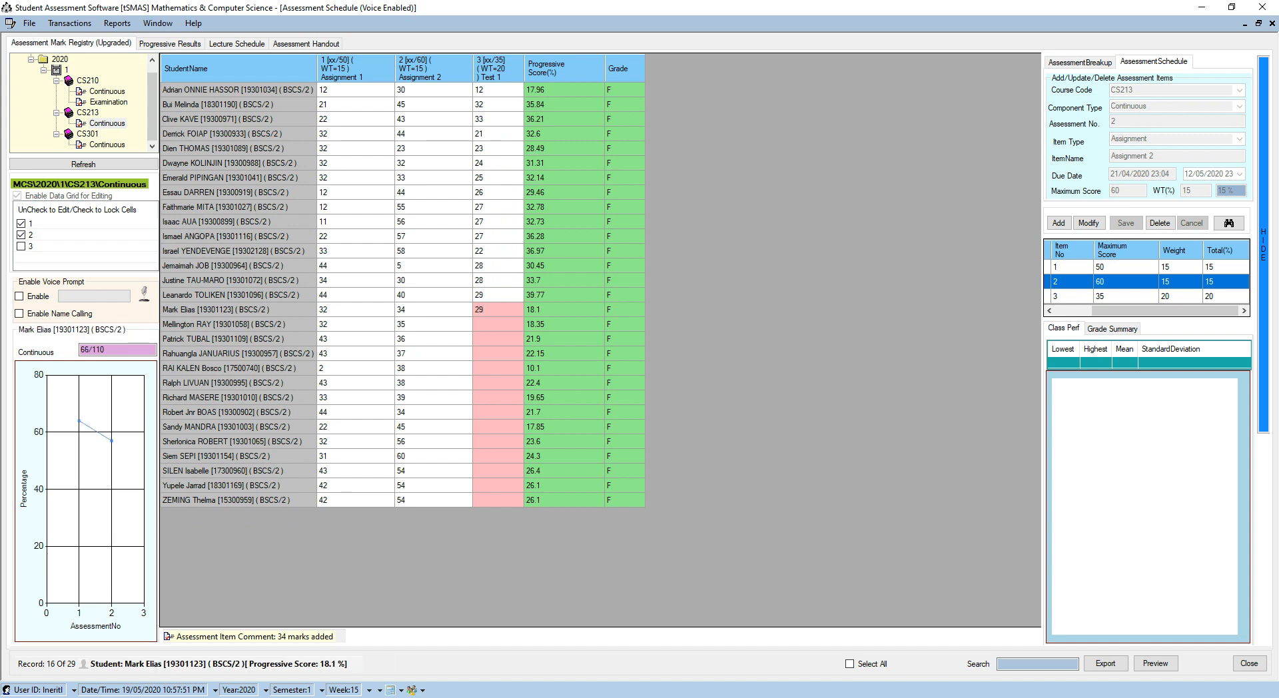
{"action": "key", "text": "Return"}
Enter the Test 1 marks 26, 25 and 22 for the seventeenth to nineteenth students.
{"action": "type", "text": "26"}
{"action": "key", "text": "Return"}
{"action": "type", "text": "25"}
{"action": "key", "text": "Return"}
{"action": "type", "text": "22"}
{"action": "key", "text": "Return"}
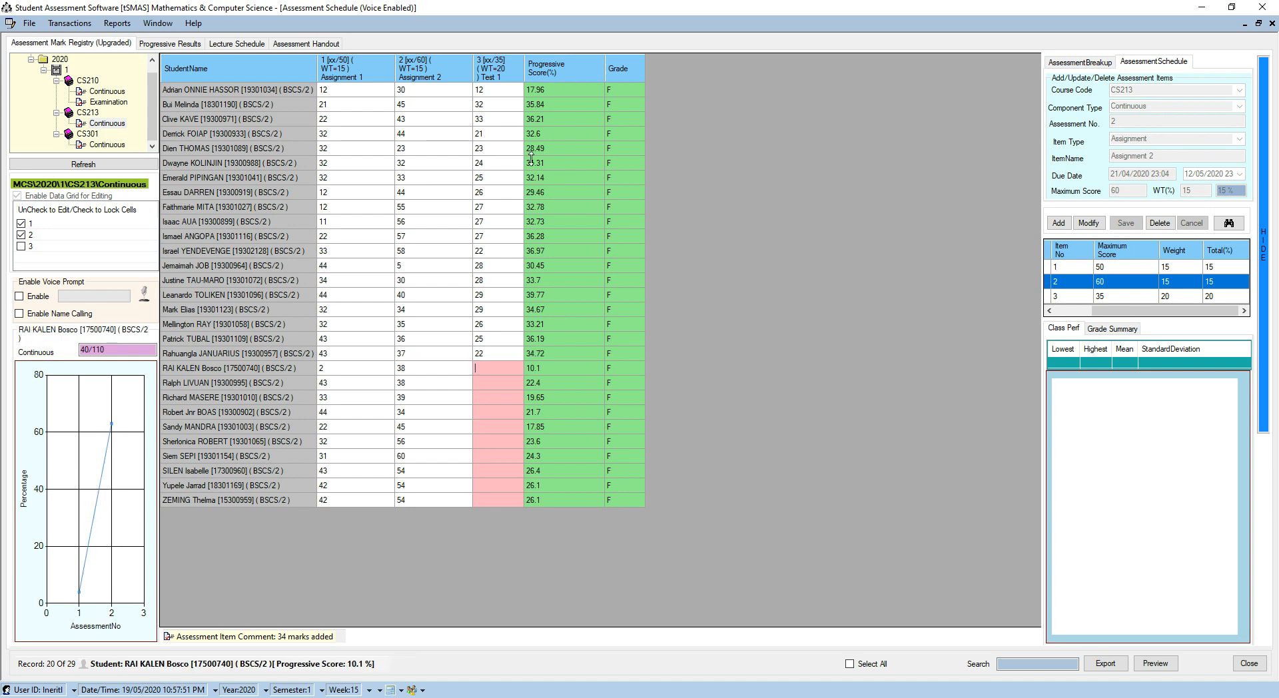
Enter the Test 1 marks 21, 22, 23, 24 and 24 for the twentieth to twenty-fourth students.
{"action": "type", "text": "21"}
{"action": "key", "text": "Return"}
{"action": "type", "text": "22"}
{"action": "key", "text": "Return"}
{"action": "type", "text": "23"}
{"action": "key", "text": "Return"}
{"action": "type", "text": "24"}
{"action": "key", "text": "Return"}
{"action": "type", "text": "24"}
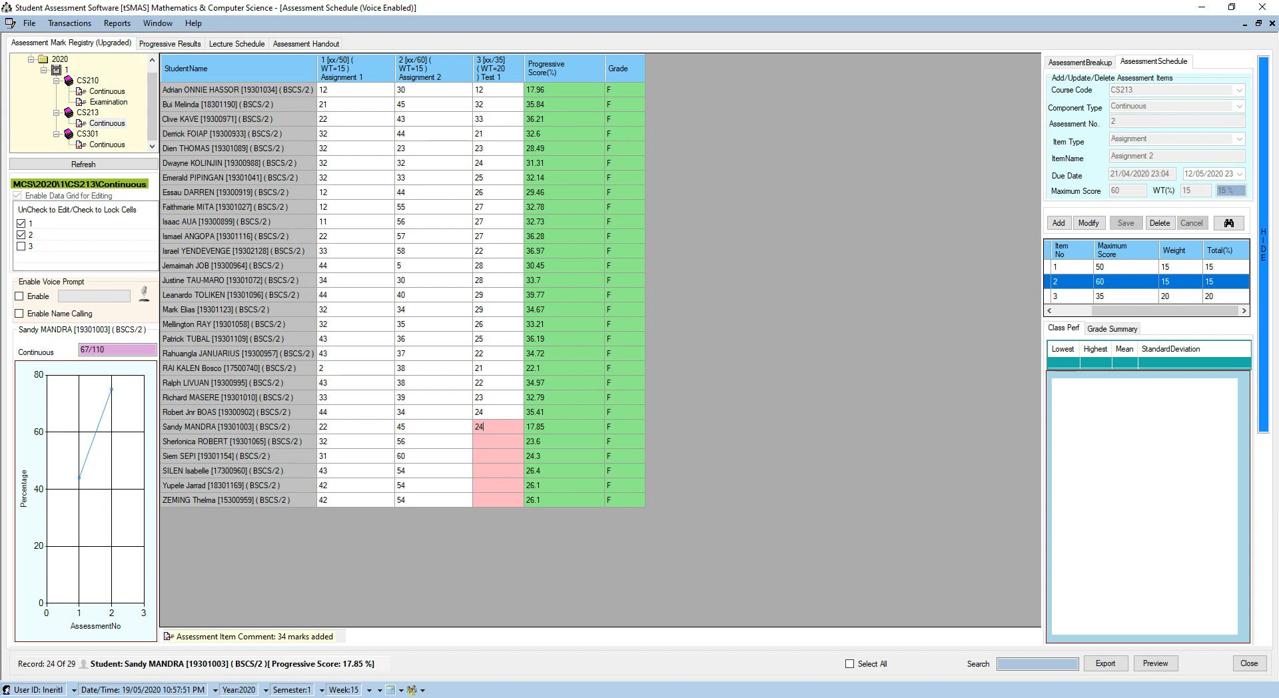
{"action": "key", "text": "Return"}
Enter the Test 1 marks 25, 26 and 22 for the twenty-fifth to twenty-seventh students.
{"action": "type", "text": "25"}
{"action": "key", "text": "Return"}
{"action": "type", "text": "26"}
{"action": "key", "text": "Return"}
{"action": "type", "text": "2"}
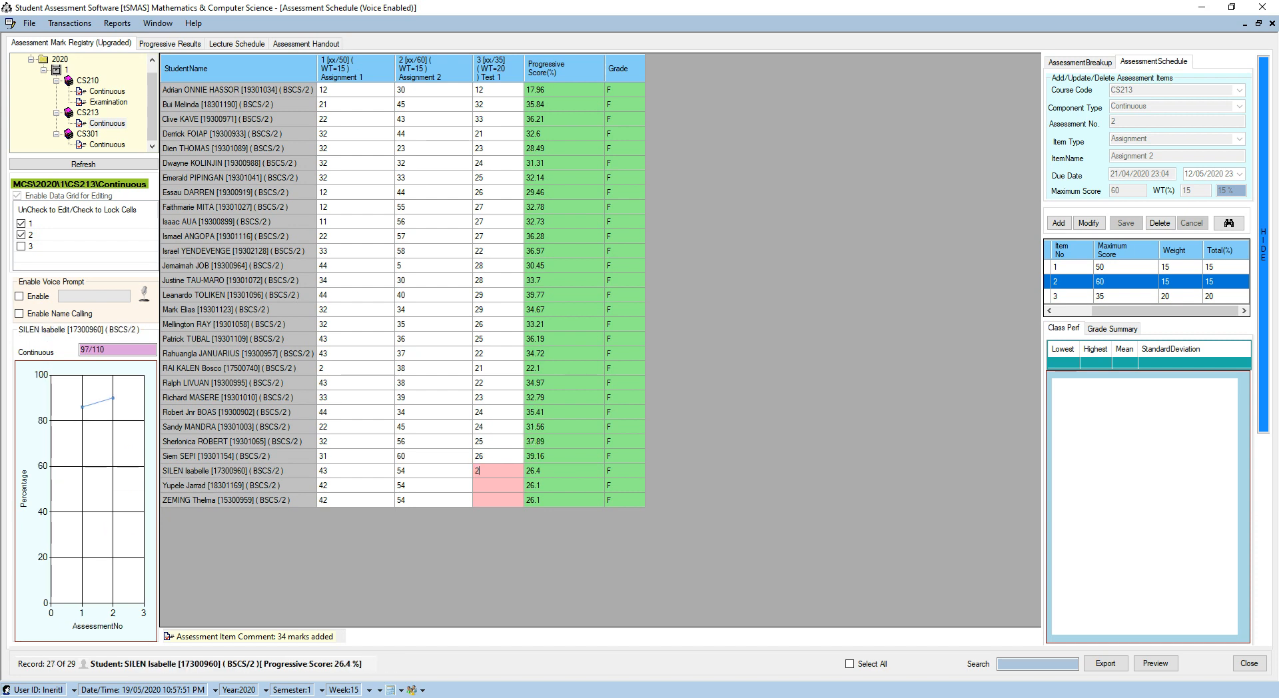
{"action": "type", "text": "2"}
{"action": "key", "text": "Return"}
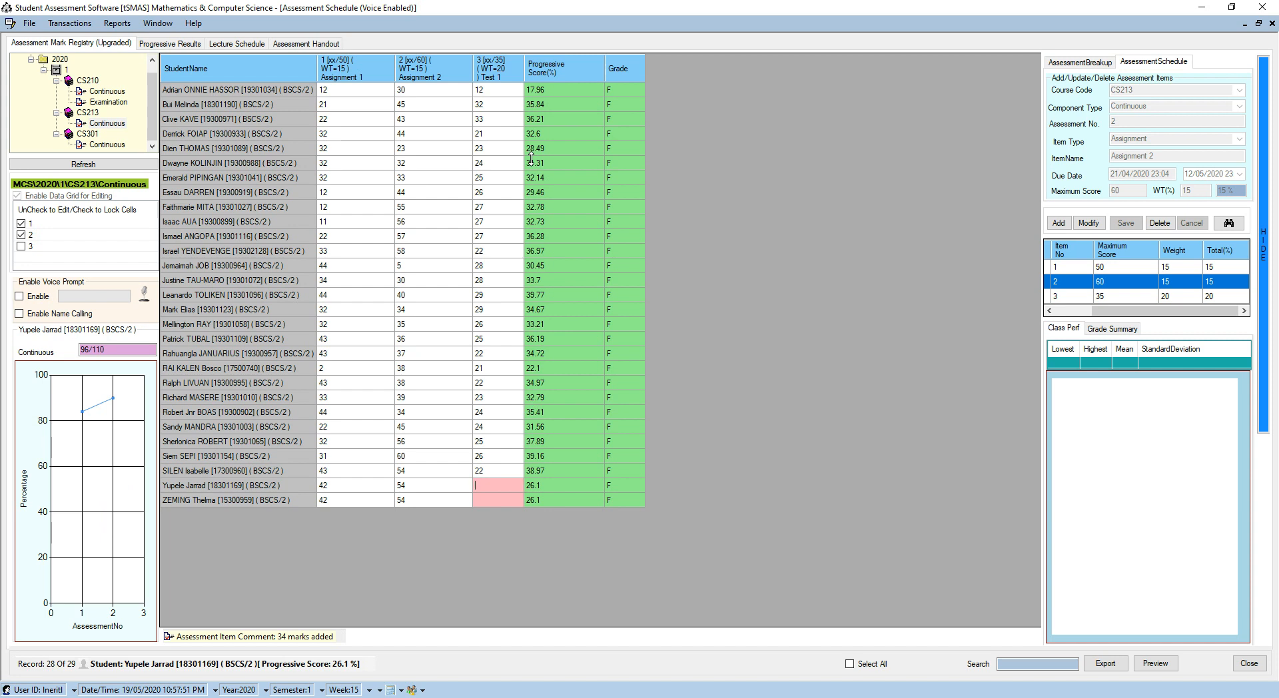
Enter the Test 1 marks 32 and 34 for the last two students and lock the Test 1 marks.
{"action": "type", "text": "32"}
{"action": "key", "text": "Return"}
{"action": "type", "text": "34"}
{"action": "key", "text": "Return"}
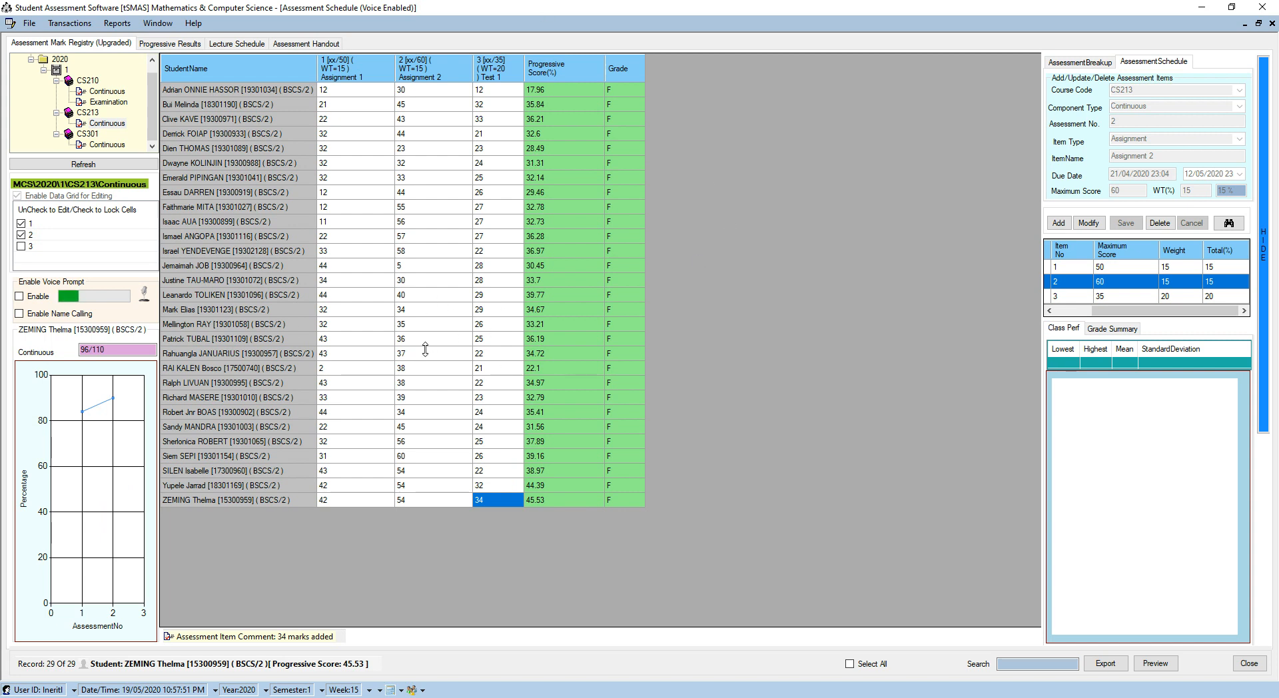
{"action": "left_click", "coordinate": [22, 247]}
Start a new assessment item for CS213 with Examination as both component type and item type.
{"action": "left_click", "coordinate": [1062, 225]}
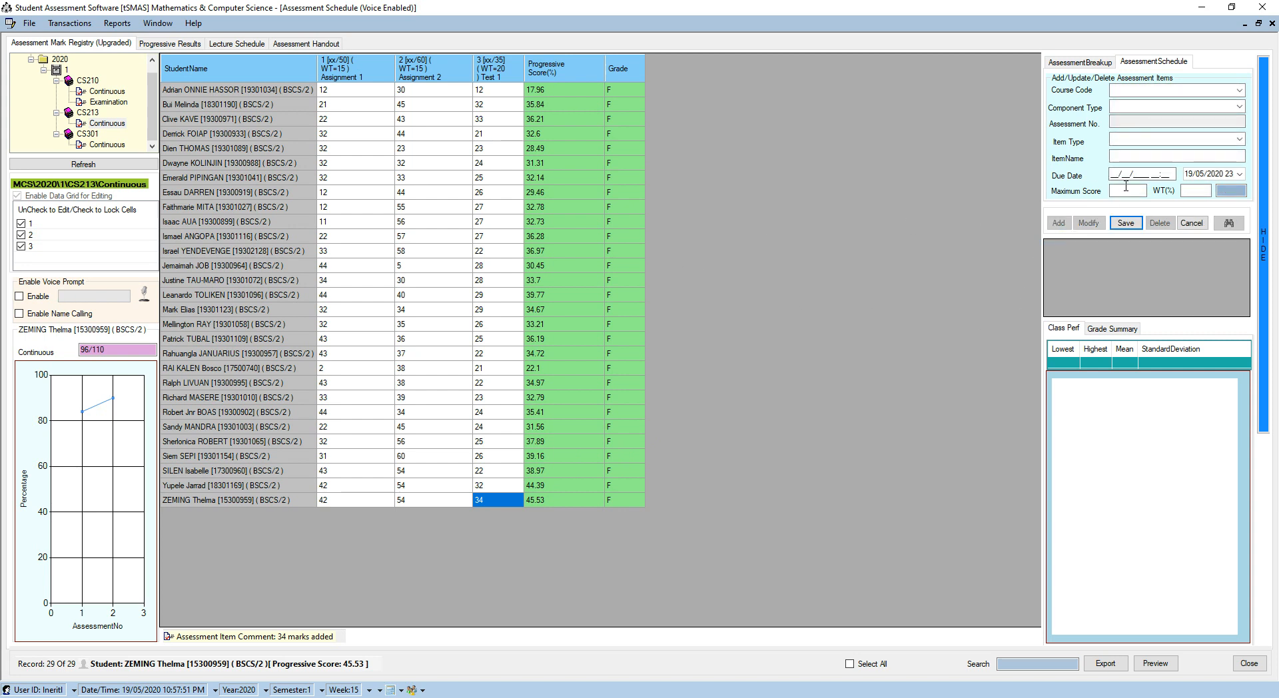
{"action": "left_click", "coordinate": [1209, 91]}
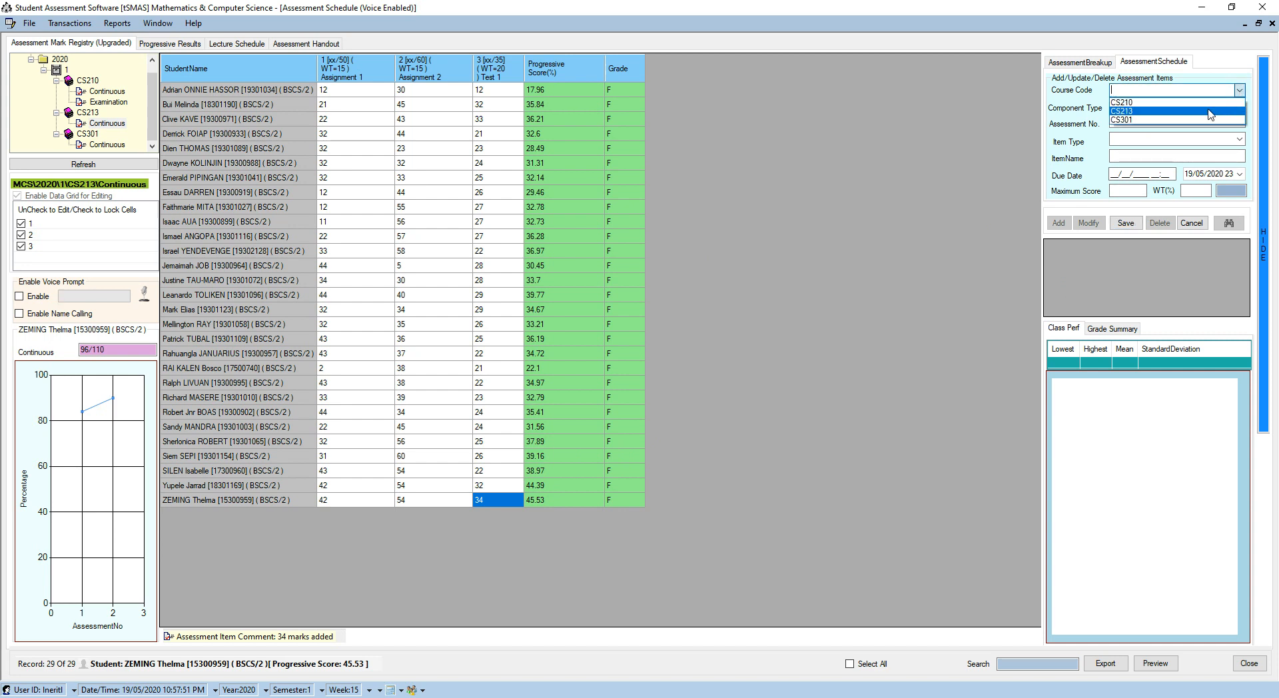
{"action": "left_click", "coordinate": [1216, 111]}
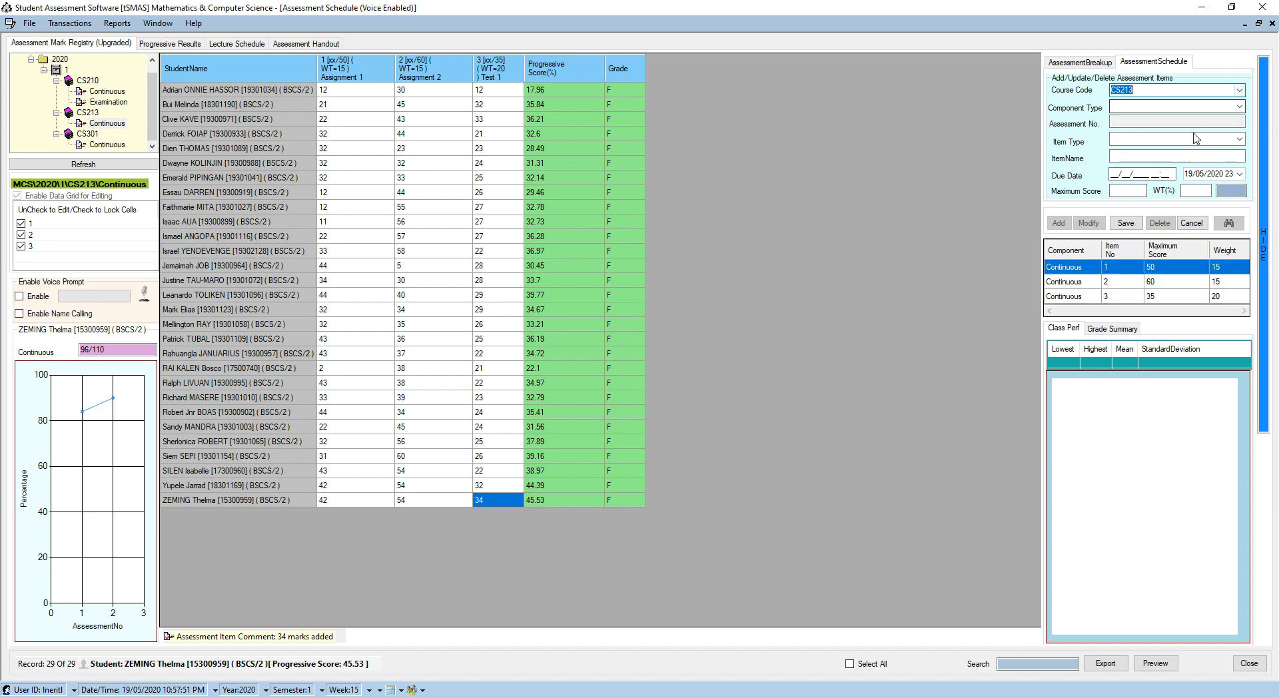
{"action": "left_click", "coordinate": [1239, 106]}
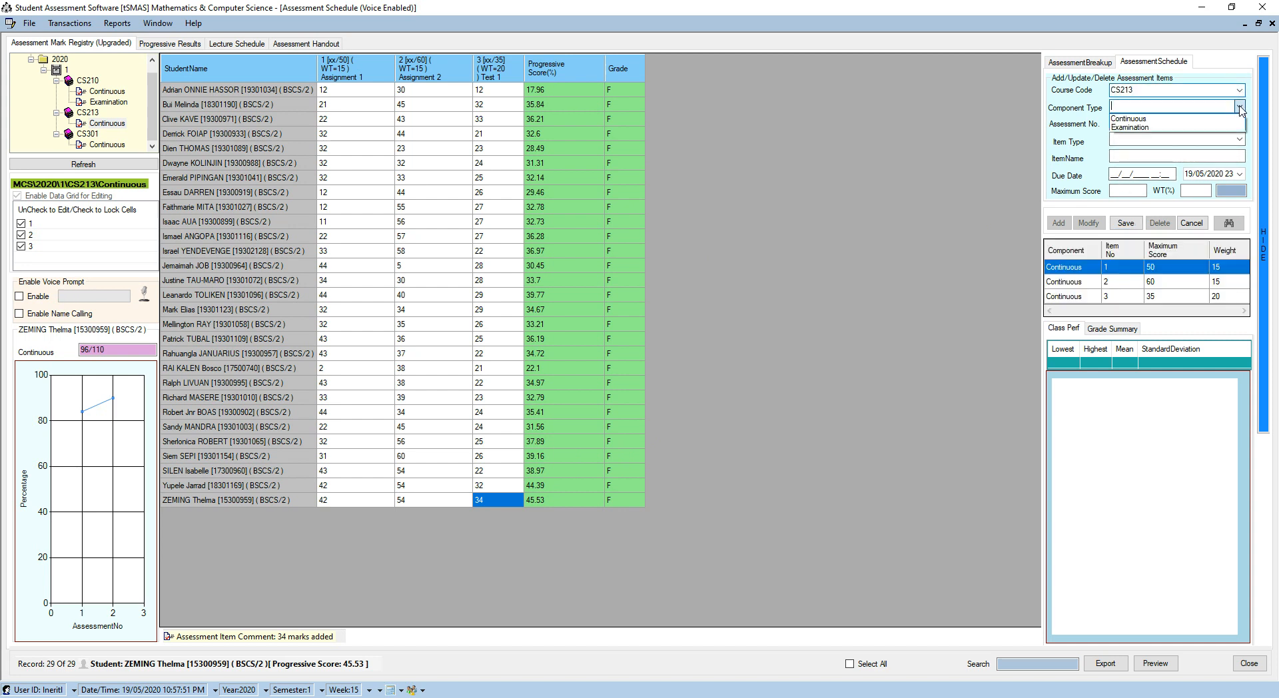
{"action": "left_click", "coordinate": [1160, 128]}
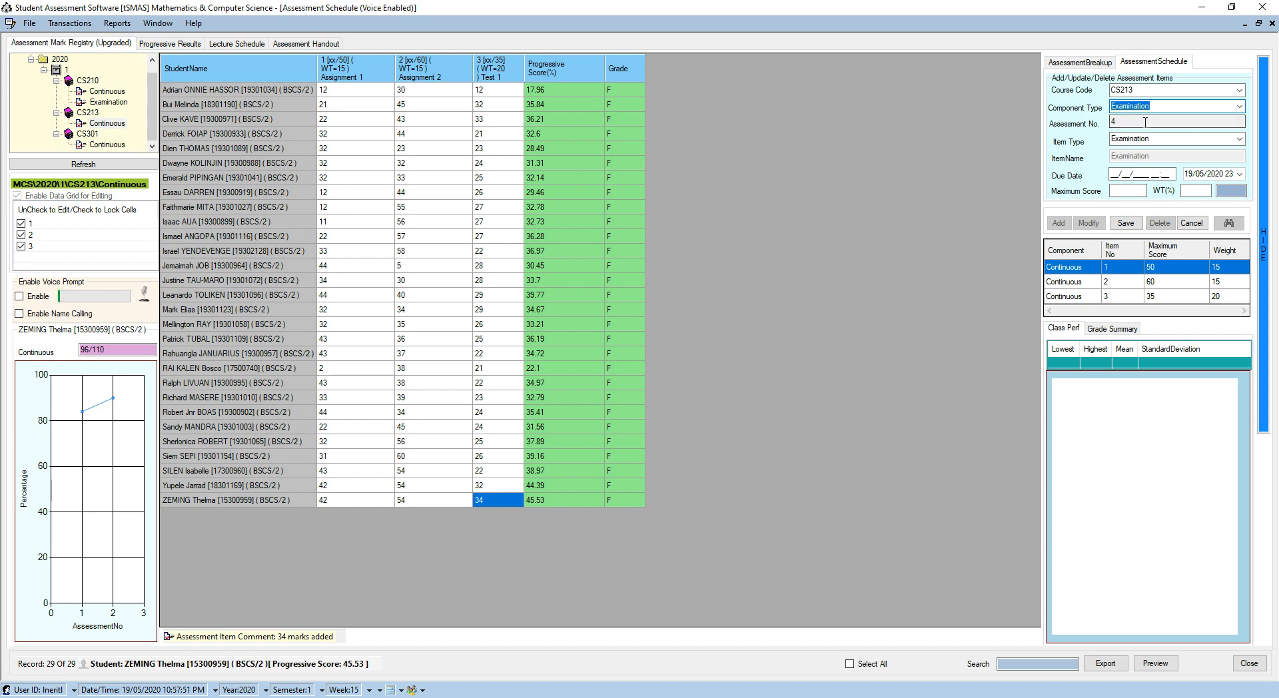
{"action": "left_click", "coordinate": [1241, 142]}
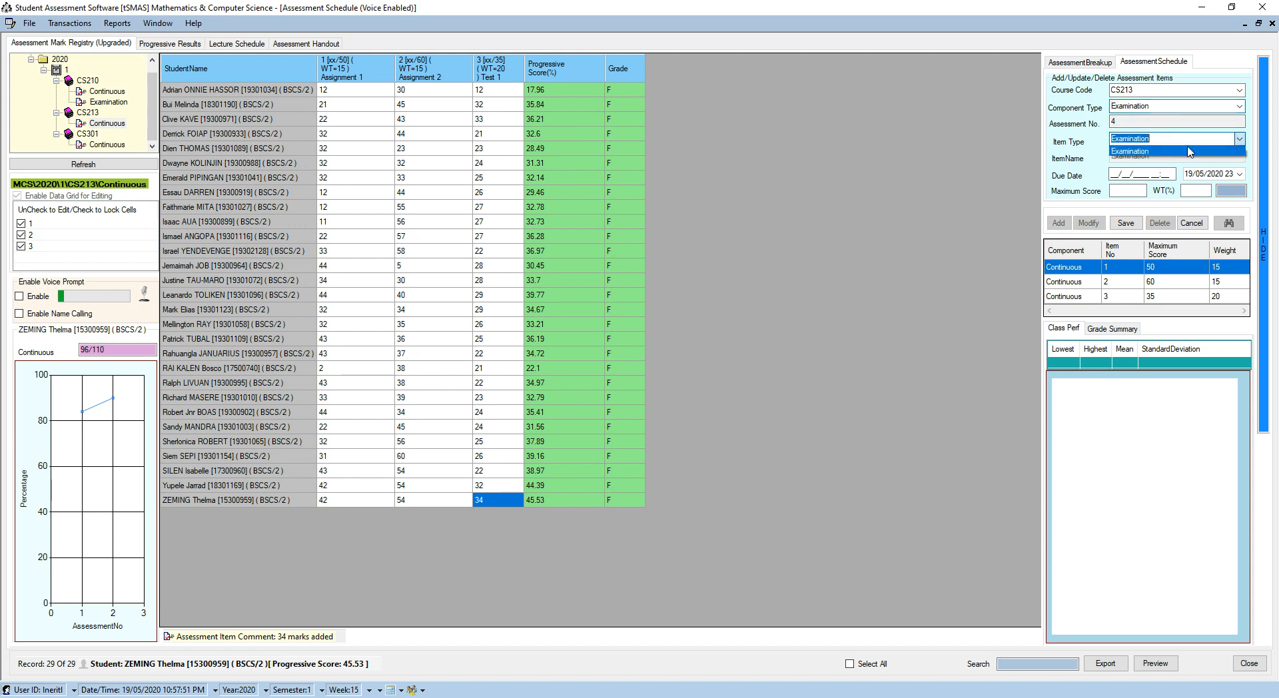
{"action": "left_click", "coordinate": [1152, 139]}
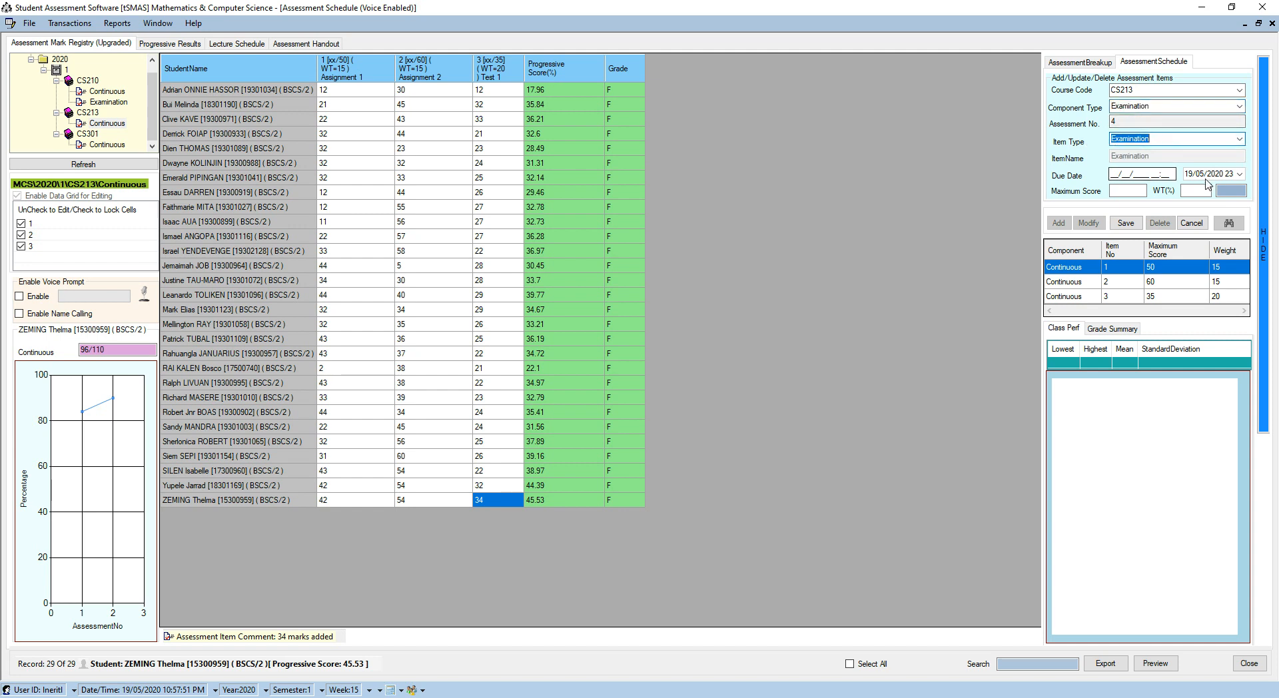
Give the examination item the due date 18/05/2020, a maximum score of 100 and a weight of 50%, and save it.
{"action": "left_click", "coordinate": [1240, 174]}
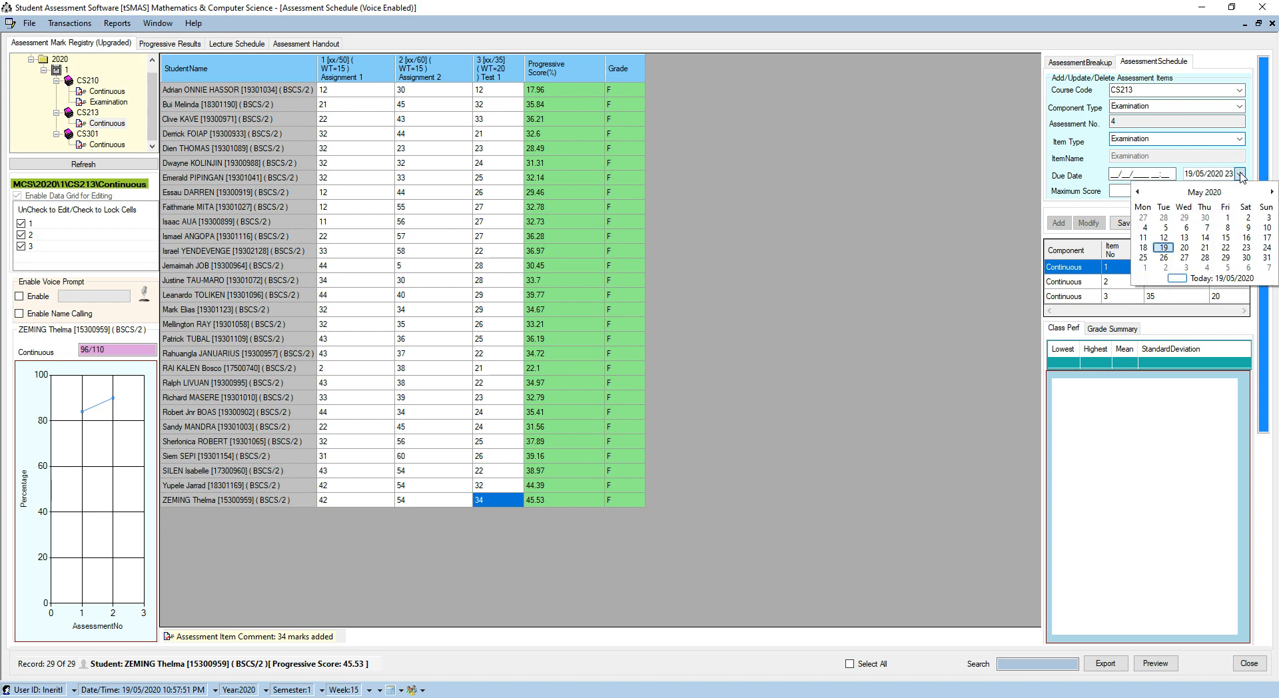
{"action": "left_click", "coordinate": [1144, 248]}
{"action": "left_click", "coordinate": [1131, 192]}
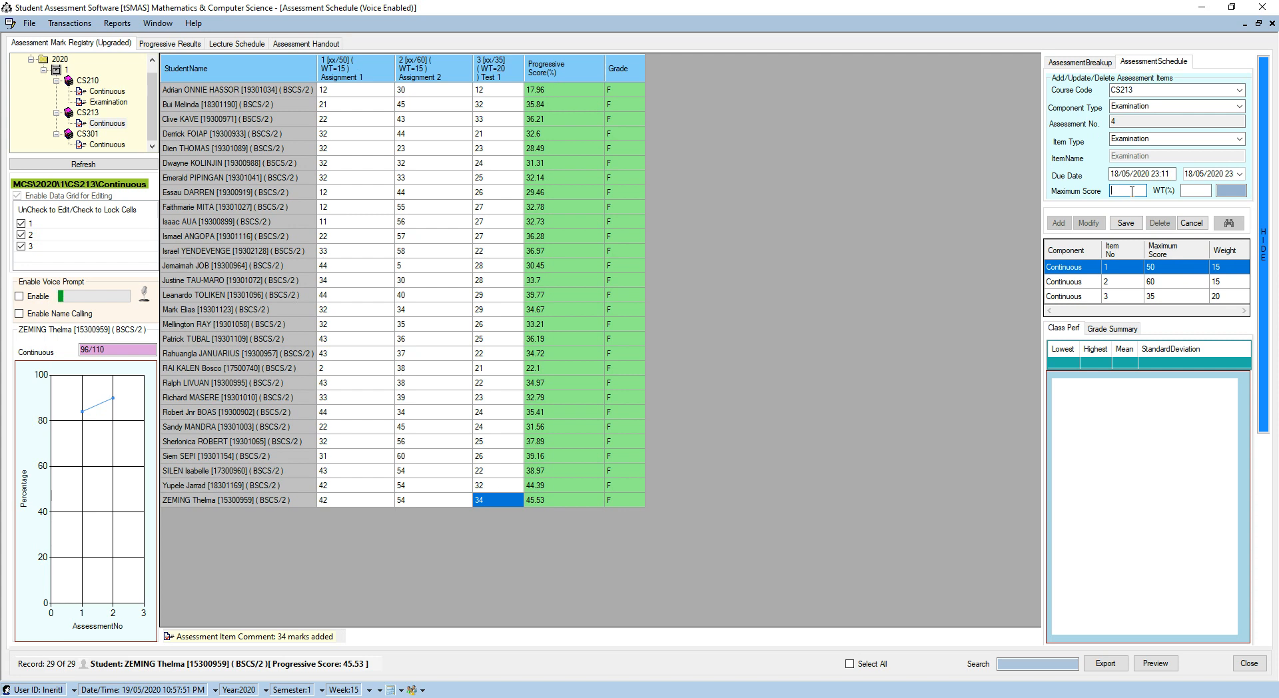
{"action": "type", "text": "100"}
{"action": "left_click", "coordinate": [1200, 190]}
{"action": "left_click", "coordinate": [1126, 223]}
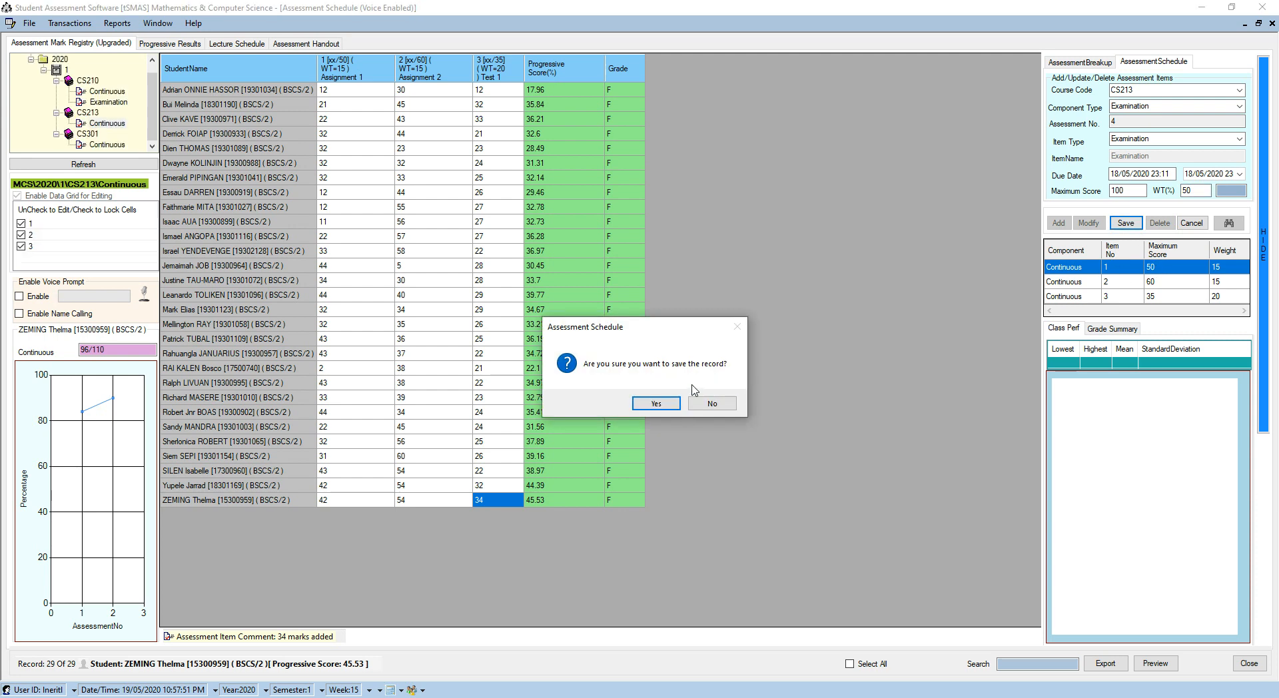
{"action": "left_click", "coordinate": [653, 403]}
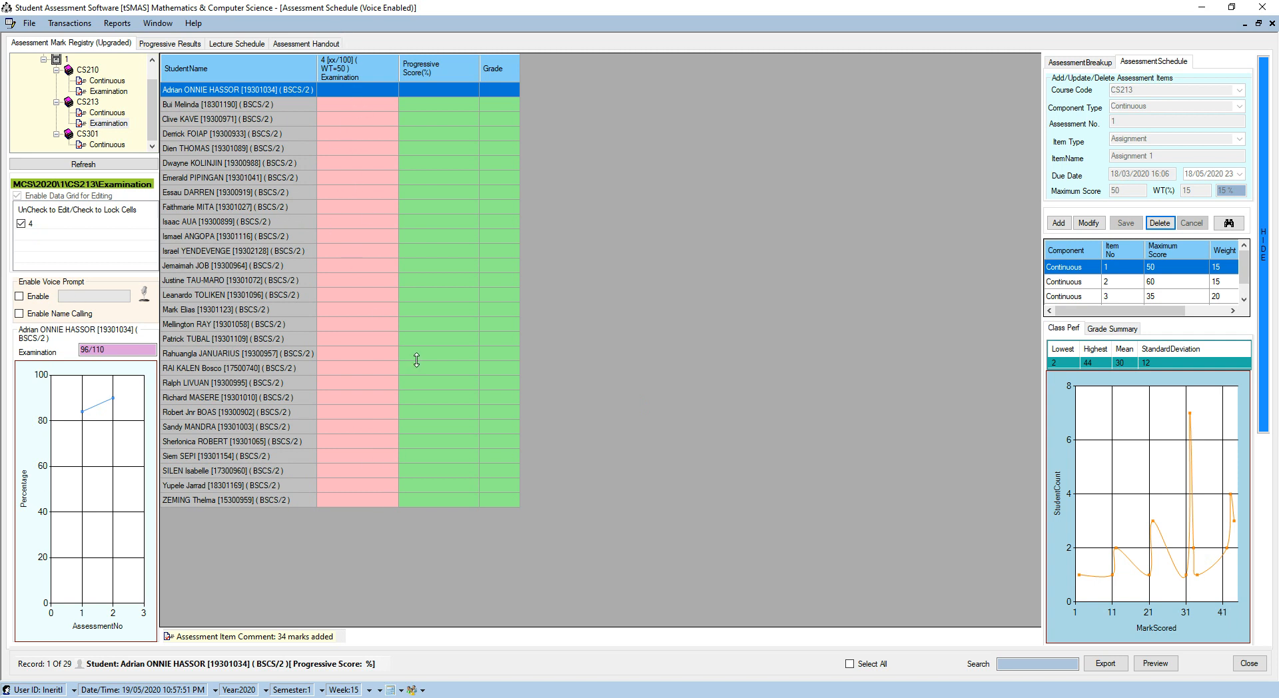
Display the Continuous mark sheet of CS213.
{"action": "left_click", "coordinate": [107, 113]}
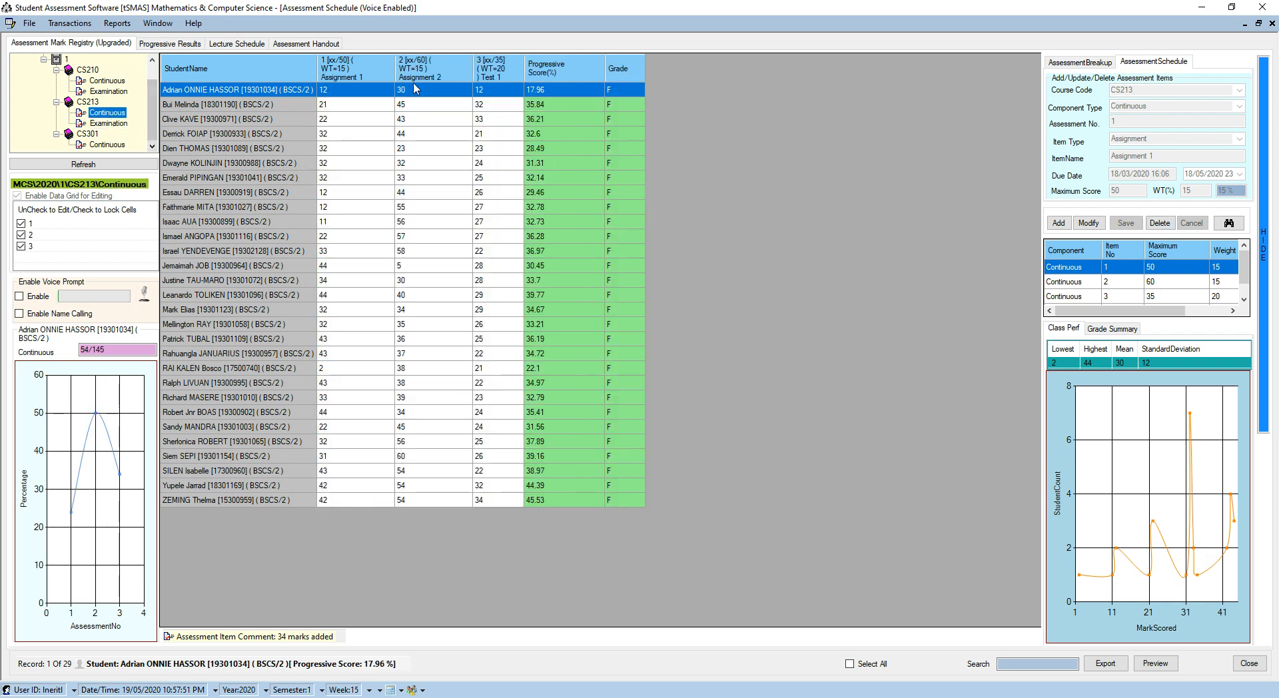
Display the Examination mark sheet of CS213 and unlock assessment item 4 for editing.
{"action": "left_click", "coordinate": [118, 125]}
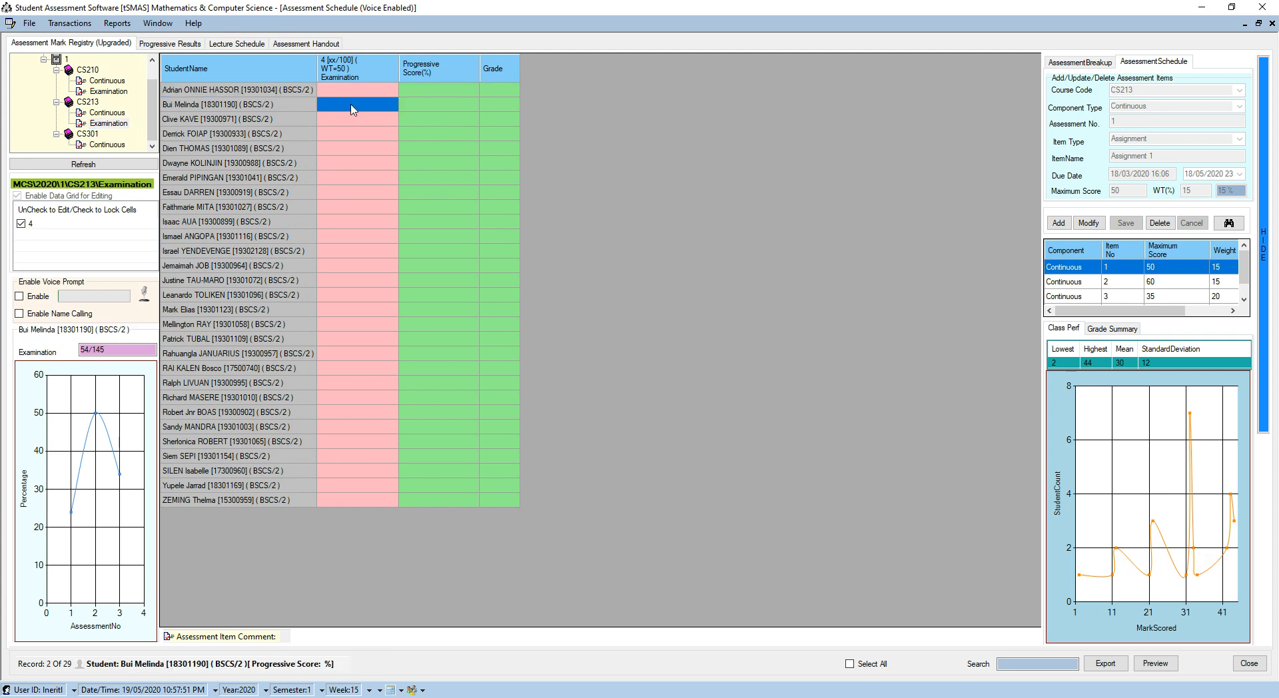
{"action": "left_click", "coordinate": [354, 92]}
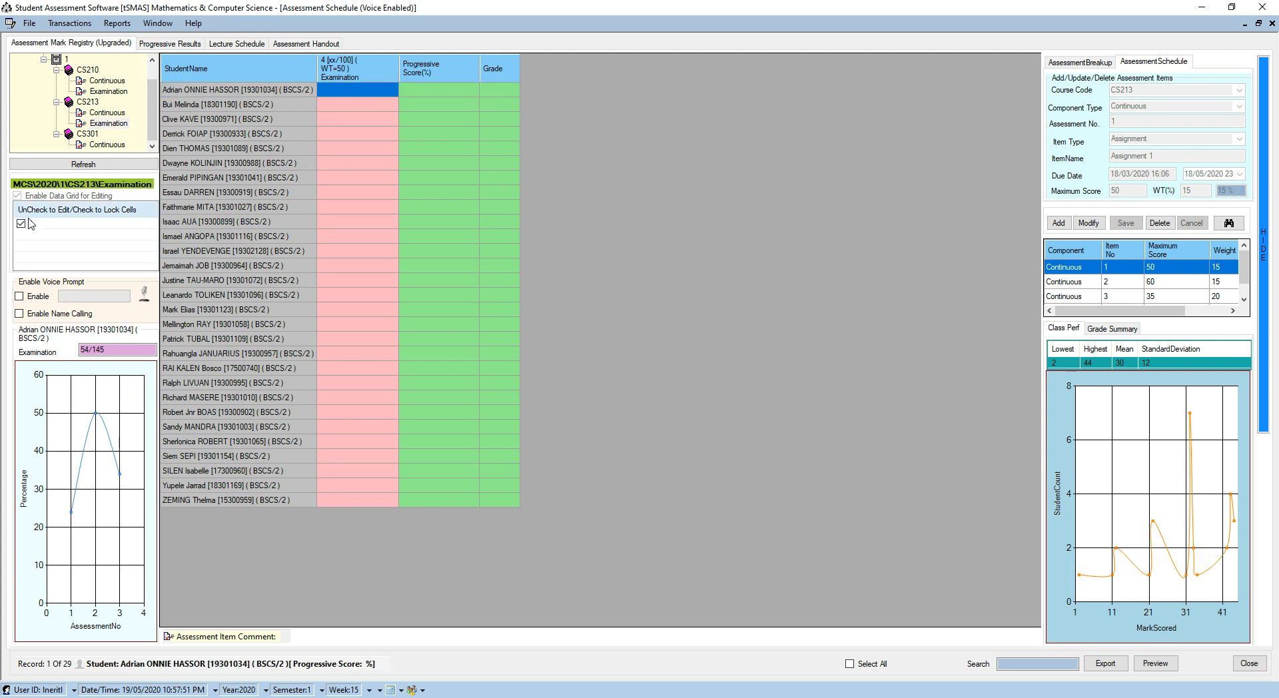
{"action": "left_click", "coordinate": [21, 225]}
{"action": "left_click", "coordinate": [362, 94]}
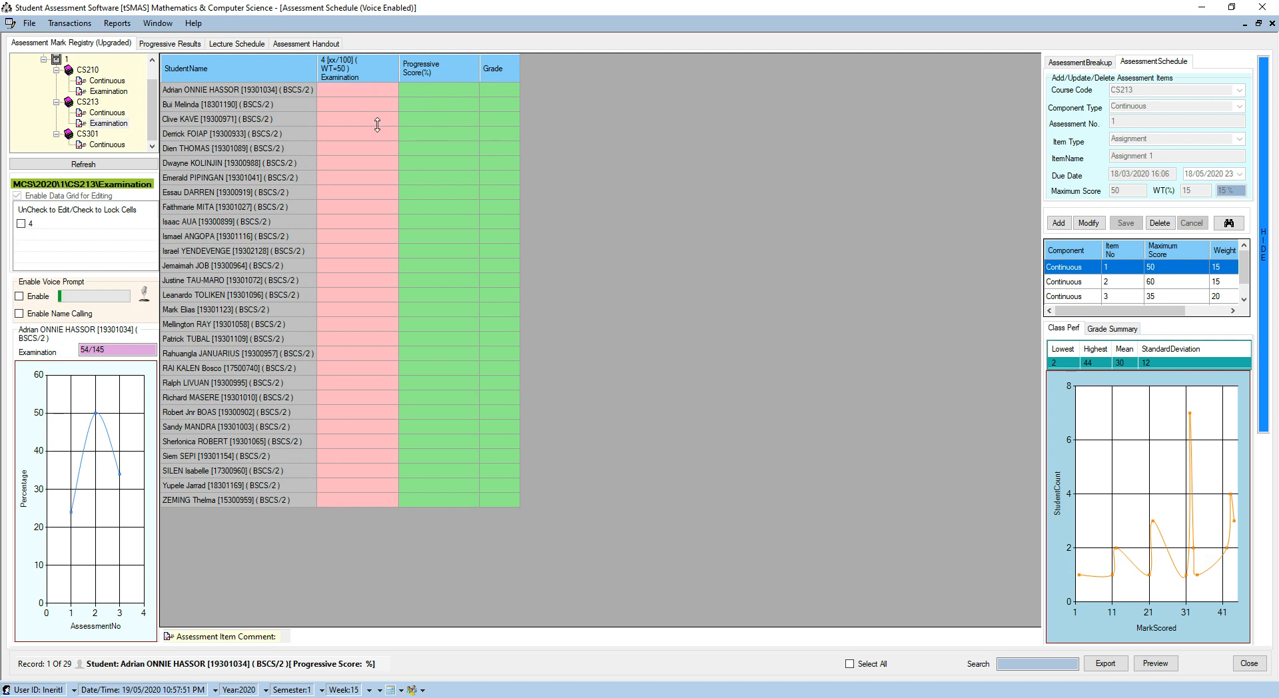
Enter the examination marks 40, 50, 37, 60, 90 and 89 for the first six students.
{"action": "key", "text": "Return"}
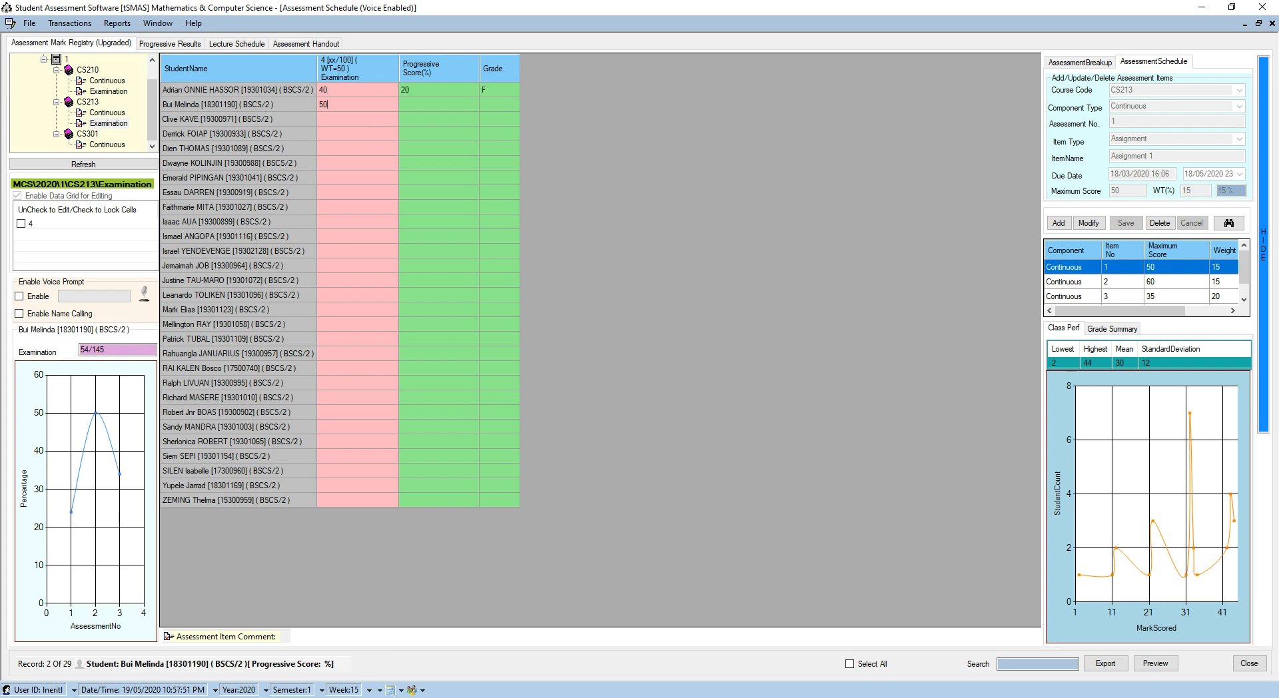
{"action": "key", "text": "Return"}
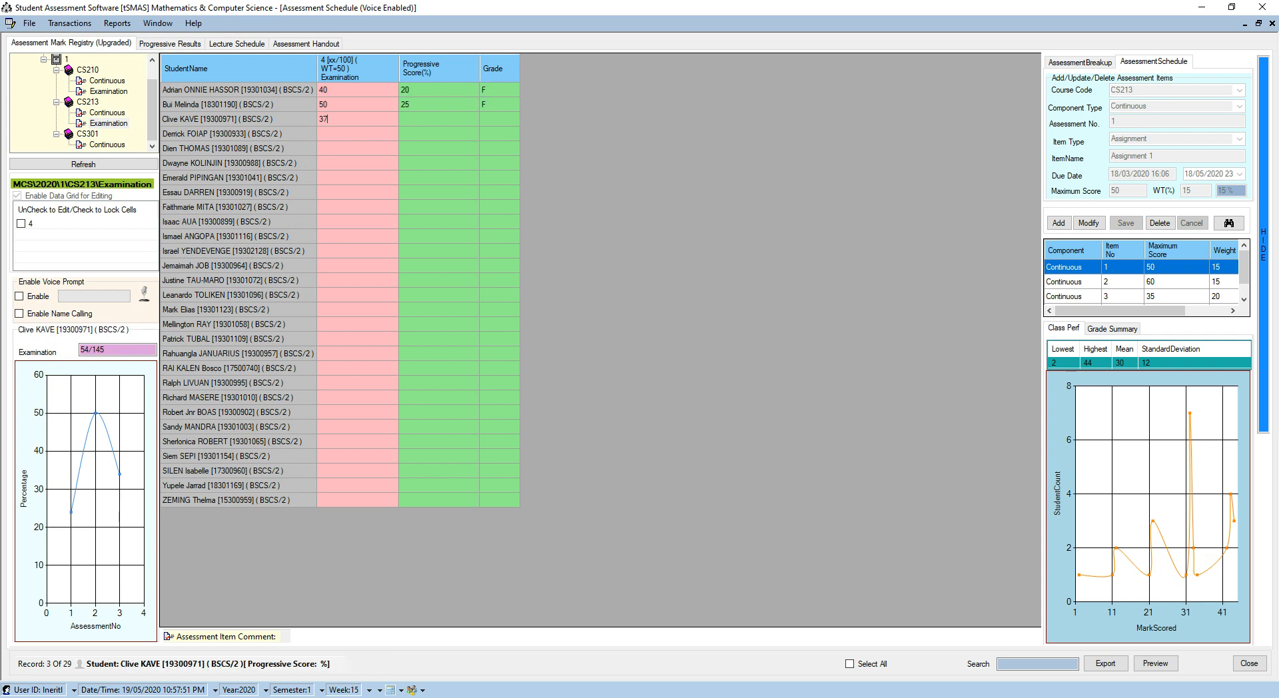
{"action": "key", "text": "Return"}
{"action": "key", "text": "Return"}
{"action": "key", "text": "Return"}
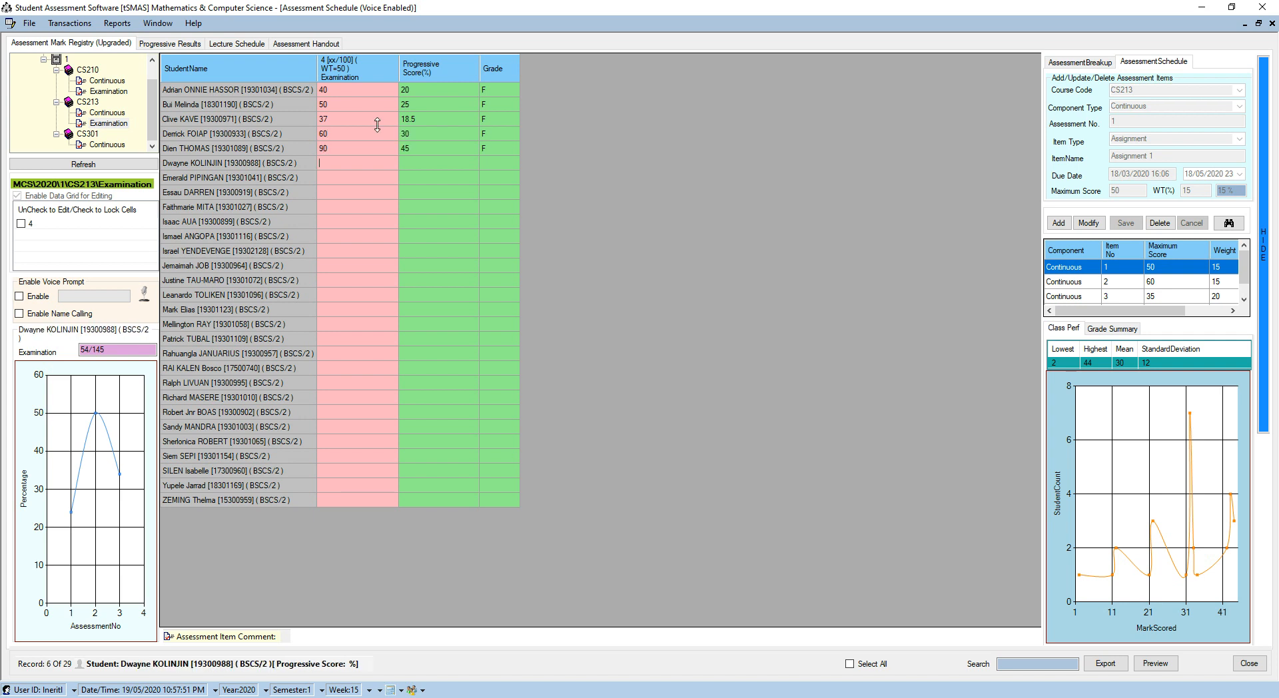
{"action": "key", "text": "Return"}
Enter the examination marks 76, 45, 34, 56 and 76 for the seventh to eleventh students.
{"action": "type", "text": "76"}
{"action": "key", "text": "Return"}
{"action": "type", "text": "45"}
{"action": "key", "text": "Return"}
{"action": "type", "text": "34"}
{"action": "key", "text": "Return"}
{"action": "type", "text": "56"}
{"action": "key", "text": "Return"}
{"action": "type", "text": "76"}
{"action": "key", "text": "Return"}
Enter the examination marks 44, 55, 66, 77, 88 and 99 for the twelfth to seventeenth students.
{"action": "type", "text": "44"}
{"action": "key", "text": "Return"}
{"action": "type", "text": "55"}
{"action": "key", "text": "Return"}
{"action": "type", "text": "66"}
{"action": "key", "text": "Return"}
{"action": "type", "text": "77"}
{"action": "key", "text": "Return"}
{"action": "type", "text": "88"}
{"action": "key", "text": "Return"}
{"action": "type", "text": "99"}
{"action": "key", "text": "Return"}
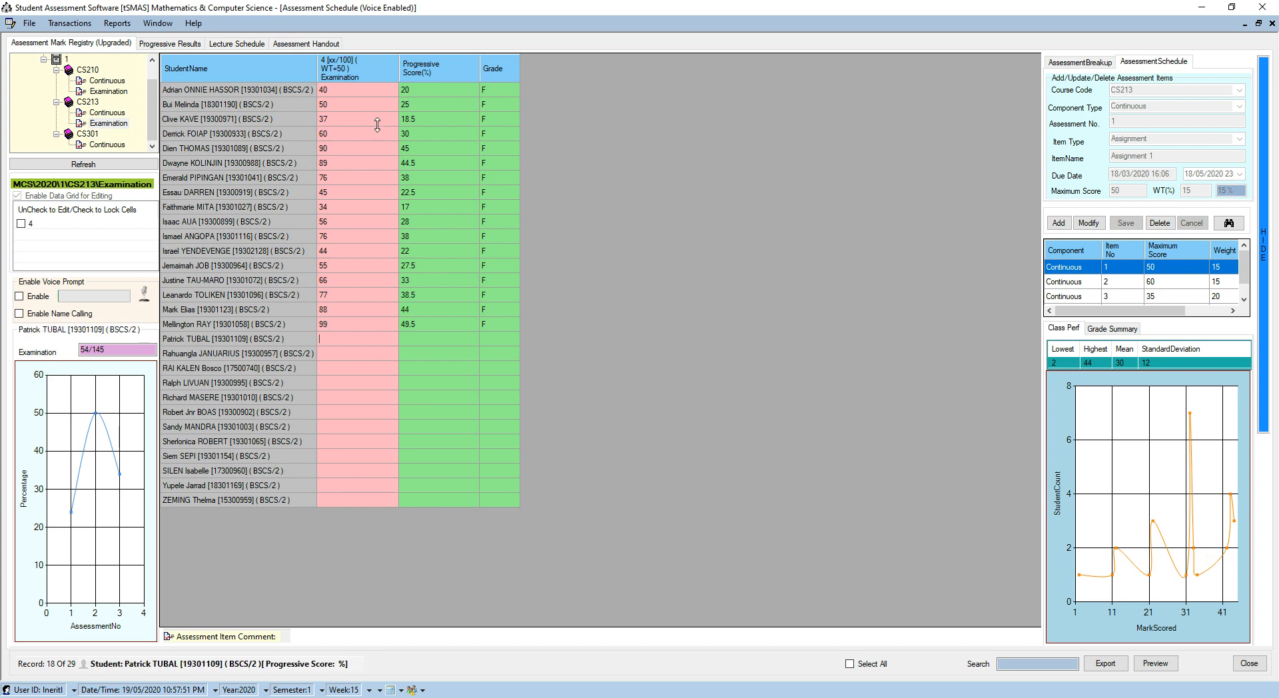
Enter the examination marks 100, 100, 23, 32 and 34 for the eighteenth to twenty-second students.
{"action": "type", "text": "100"}
{"action": "key", "text": "Return"}
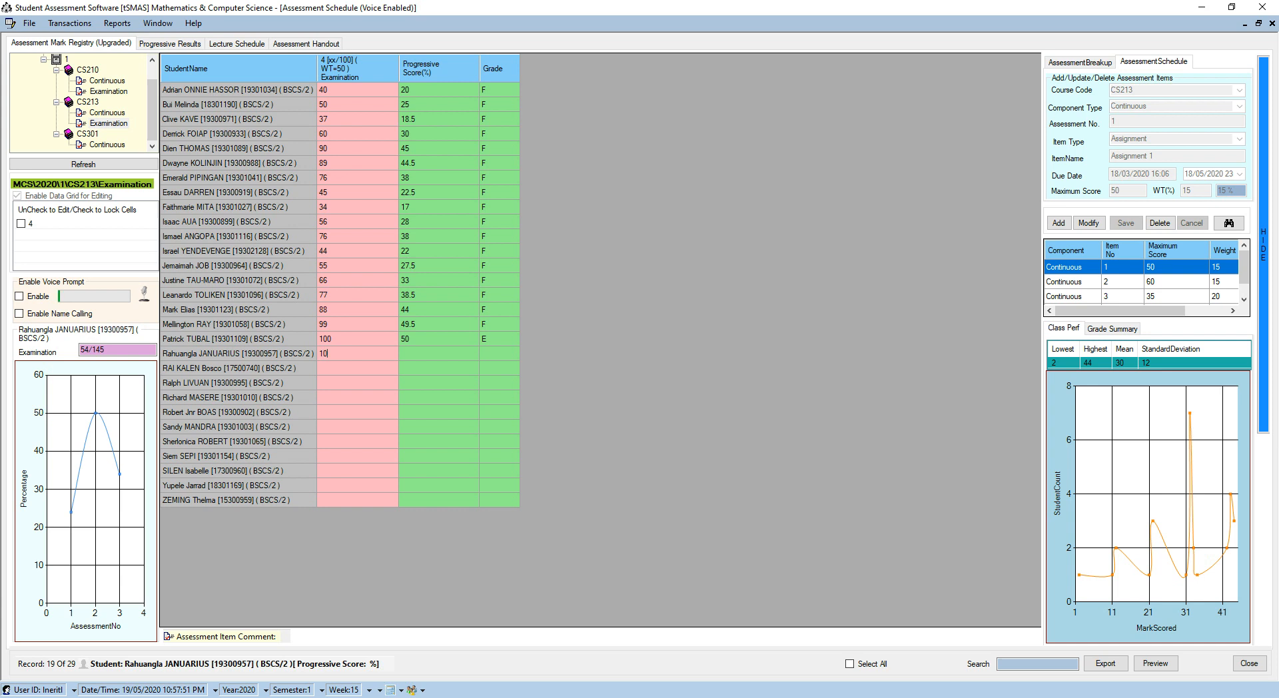
{"action": "key", "text": "Return"}
{"action": "type", "text": "23"}
{"action": "key", "text": "Return"}
{"action": "type", "text": "32"}
{"action": "key", "text": "Return"}
{"action": "type", "text": "34"}
{"action": "key", "text": "Return"}
Enter the examination marks 45, 56, 57, 58 and 78 for the twenty-third to twenty-seventh students.
{"action": "type", "text": "45"}
{"action": "key", "text": "Return"}
{"action": "type", "text": "56"}
{"action": "key", "text": "Return"}
{"action": "type", "text": "57"}
{"action": "key", "text": "Return"}
{"action": "type", "text": "58"}
{"action": "key", "text": "Return"}
{"action": "type", "text": "78"}
{"action": "key", "text": "Return"}
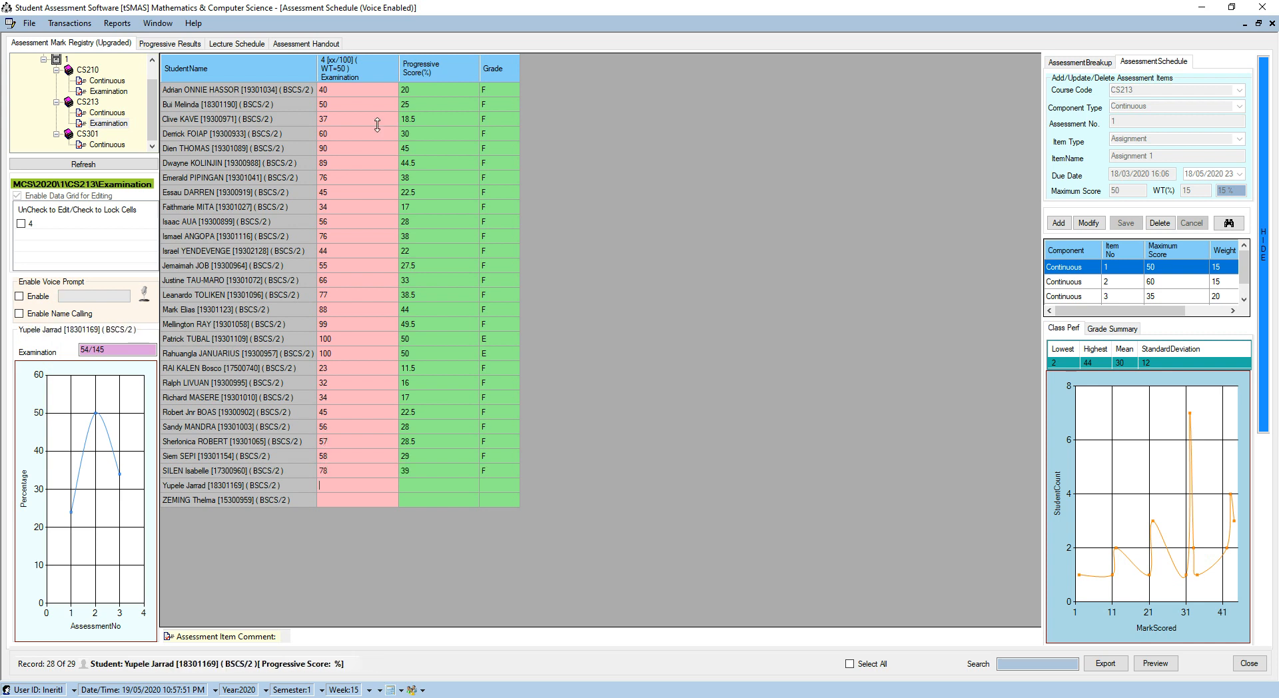
Enter the examination marks 89 and 90 for the last two students and lock the examination marks.
{"action": "type", "text": "89"}
{"action": "key", "text": "Return"}
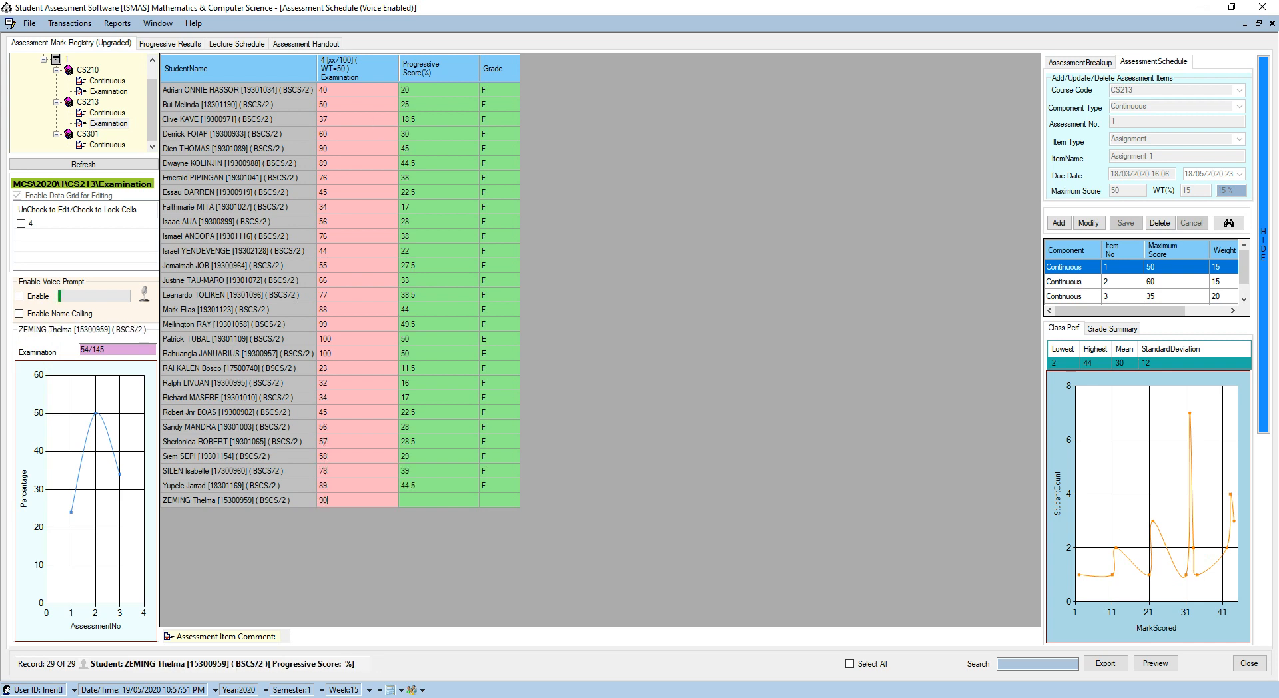
{"action": "key", "text": "Return"}
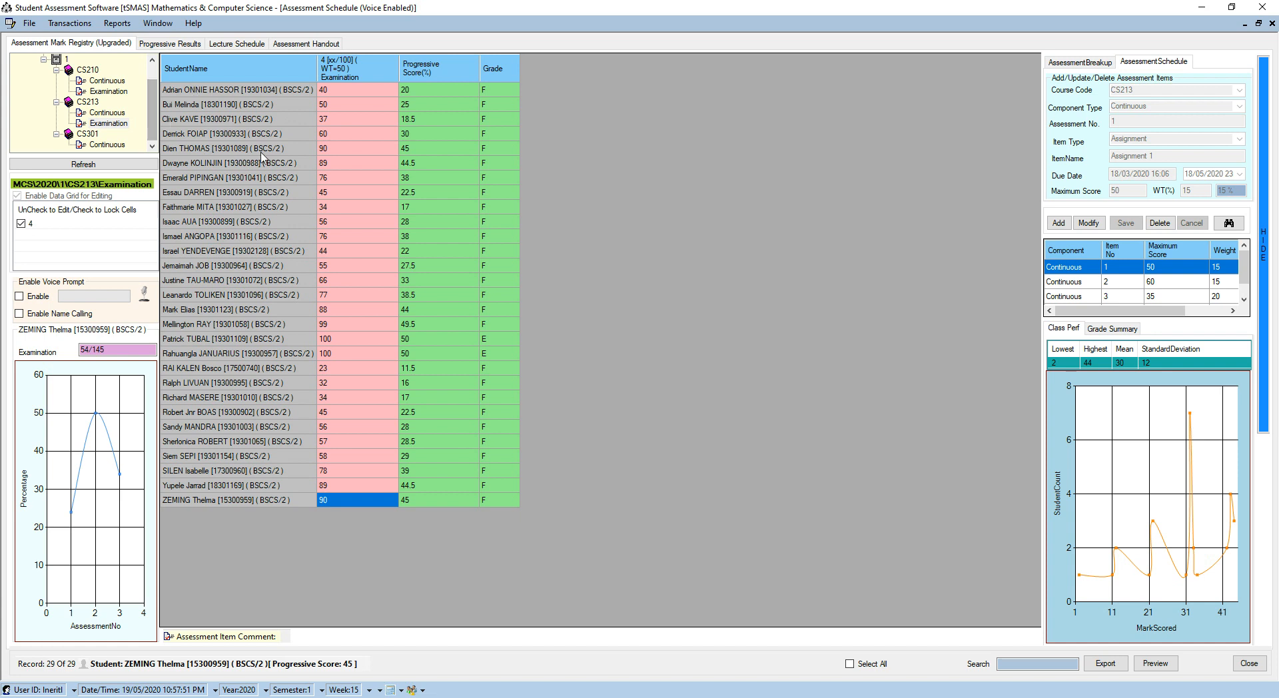
Review the Continuous mark sheet of CS213, return to its Examination sheet and select the twelfth student's mark.
{"action": "left_click", "coordinate": [107, 113]}
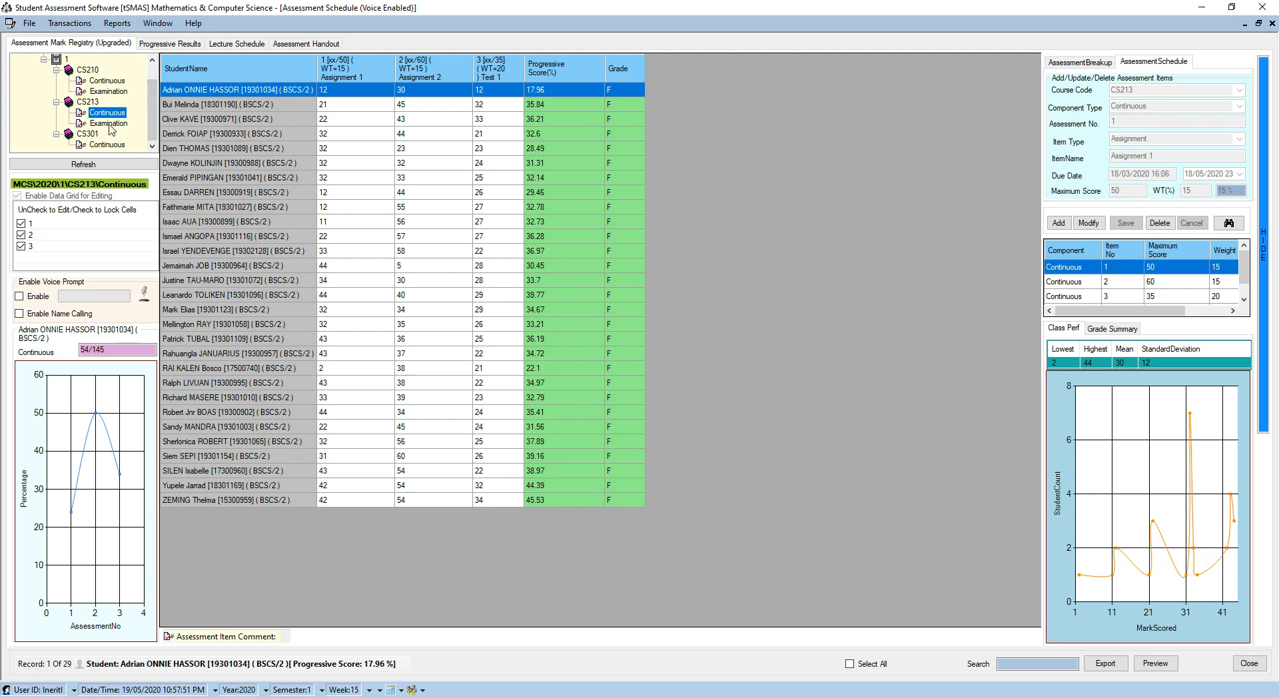
{"action": "left_click", "coordinate": [109, 125]}
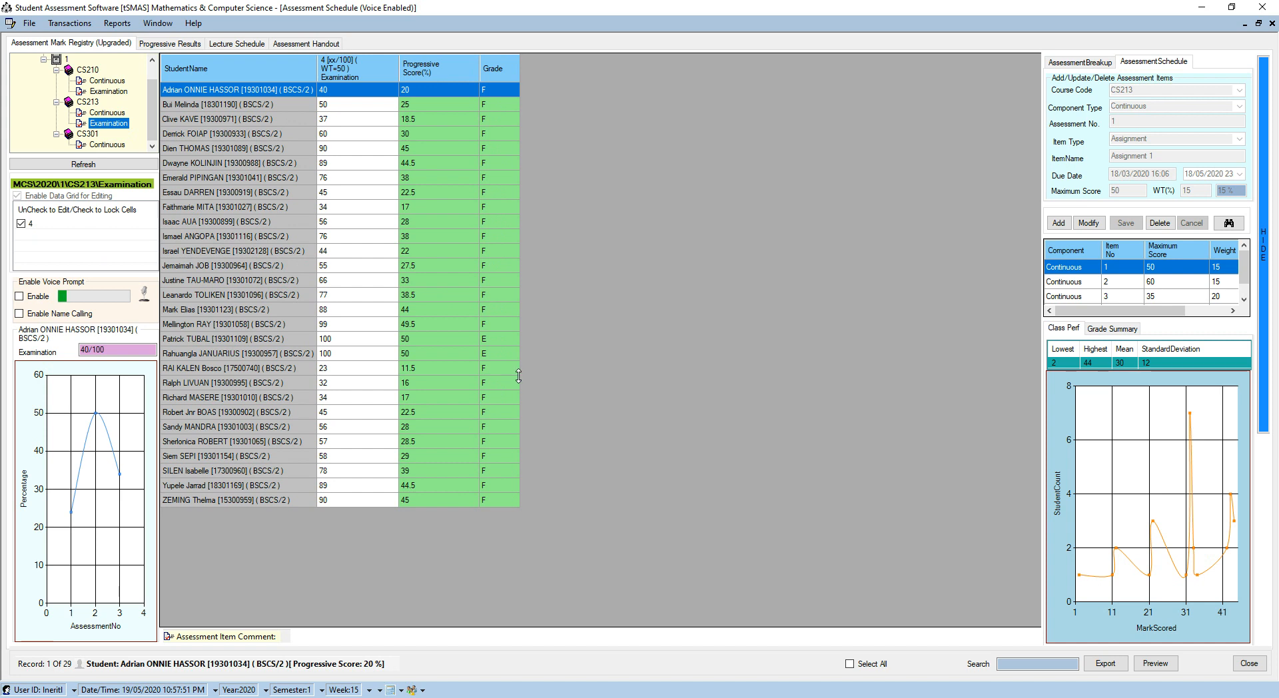
{"action": "left_click", "coordinate": [345, 253]}
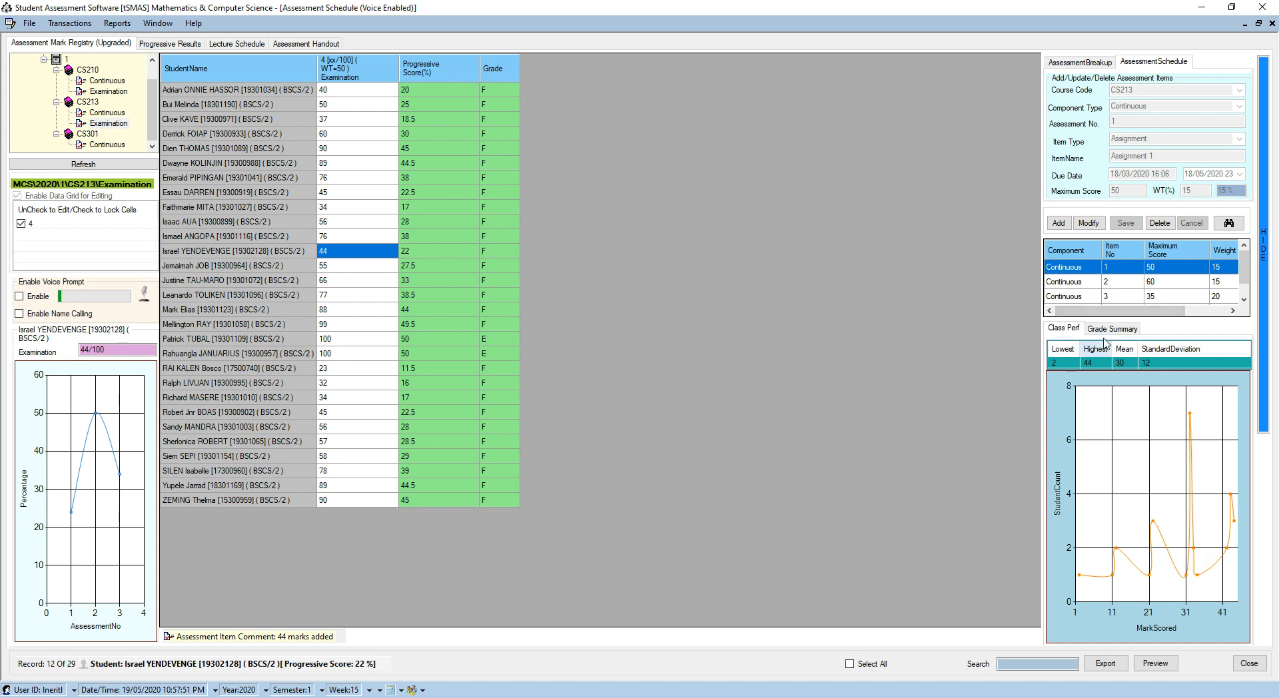
Display the class performance statistics and charts of Assignment 2, Test 1 and the Examination in turn.
{"action": "left_click", "coordinate": [1108, 282]}
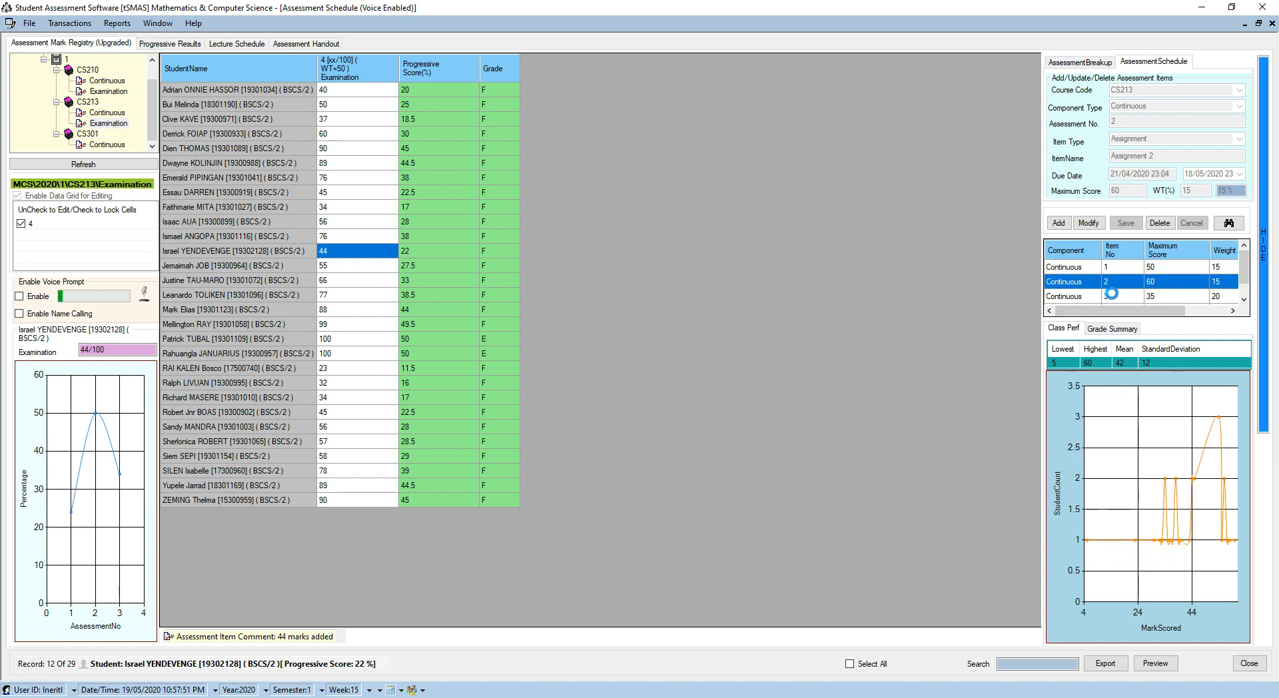
{"action": "left_click", "coordinate": [1114, 295]}
{"action": "scroll", "coordinate": [1120, 295], "scroll_direction": "down", "scroll_amount": 1}
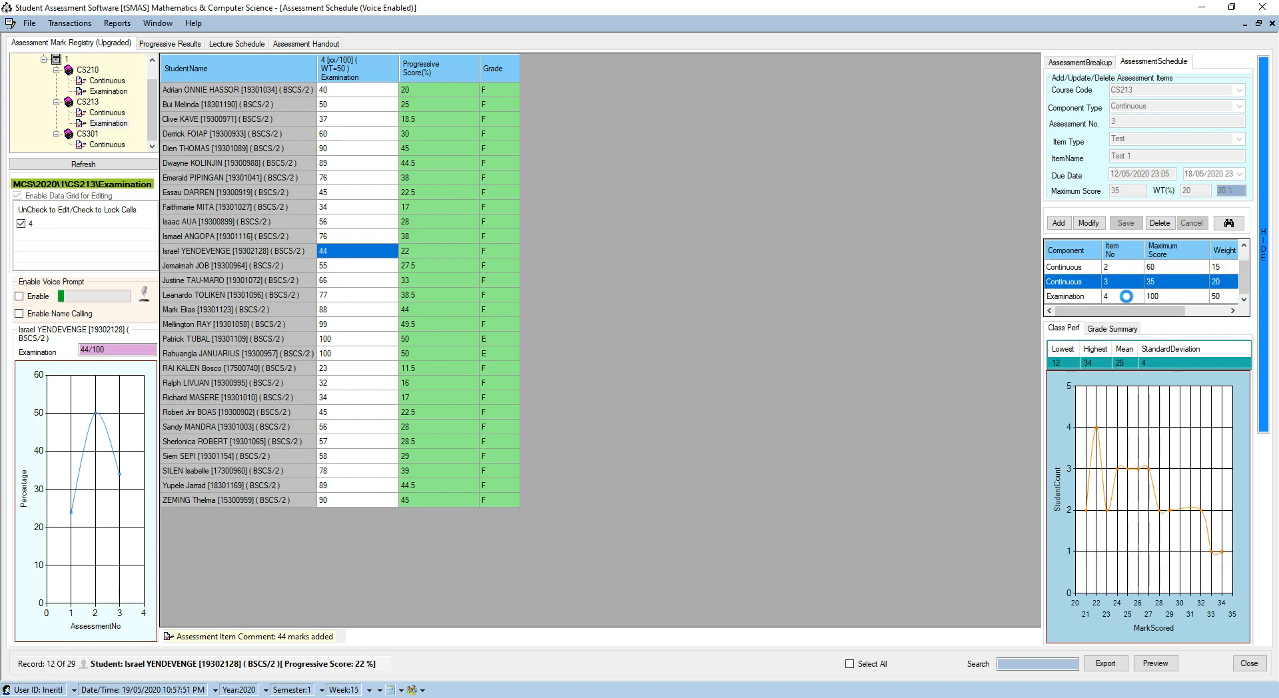
{"action": "left_click", "coordinate": [1125, 296]}
{"action": "left_click", "coordinate": [741, 404]}
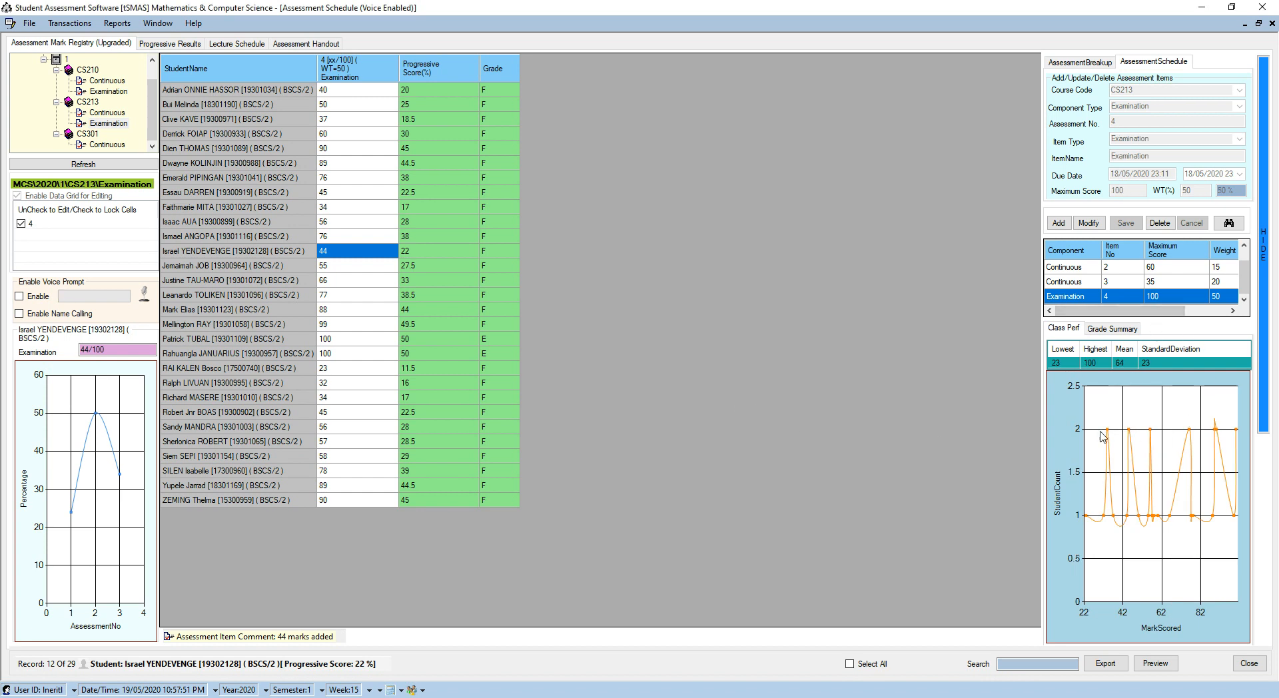
Compare the class performance charts of the continuous items again and return to the Examination item's chart.
{"action": "left_click", "coordinate": [1103, 282]}
{"action": "left_click", "coordinate": [1090, 298]}
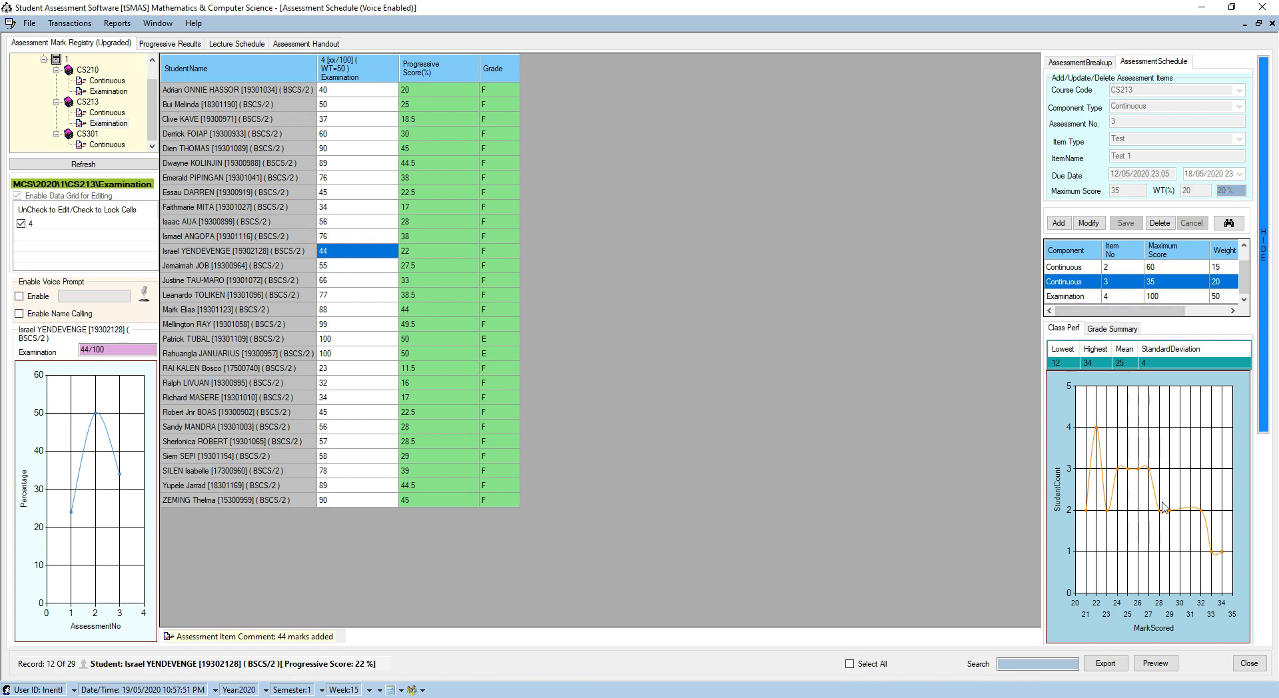
{"action": "left_click", "coordinate": [1112, 267]}
{"action": "scroll", "coordinate": [1152, 291], "scroll_direction": "up", "scroll_amount": 1}
{"action": "scroll", "coordinate": [1152, 291], "scroll_direction": "down", "scroll_amount": 1}
{"action": "left_click", "coordinate": [1125, 298]}
{"action": "left_click", "coordinate": [729, 402]}
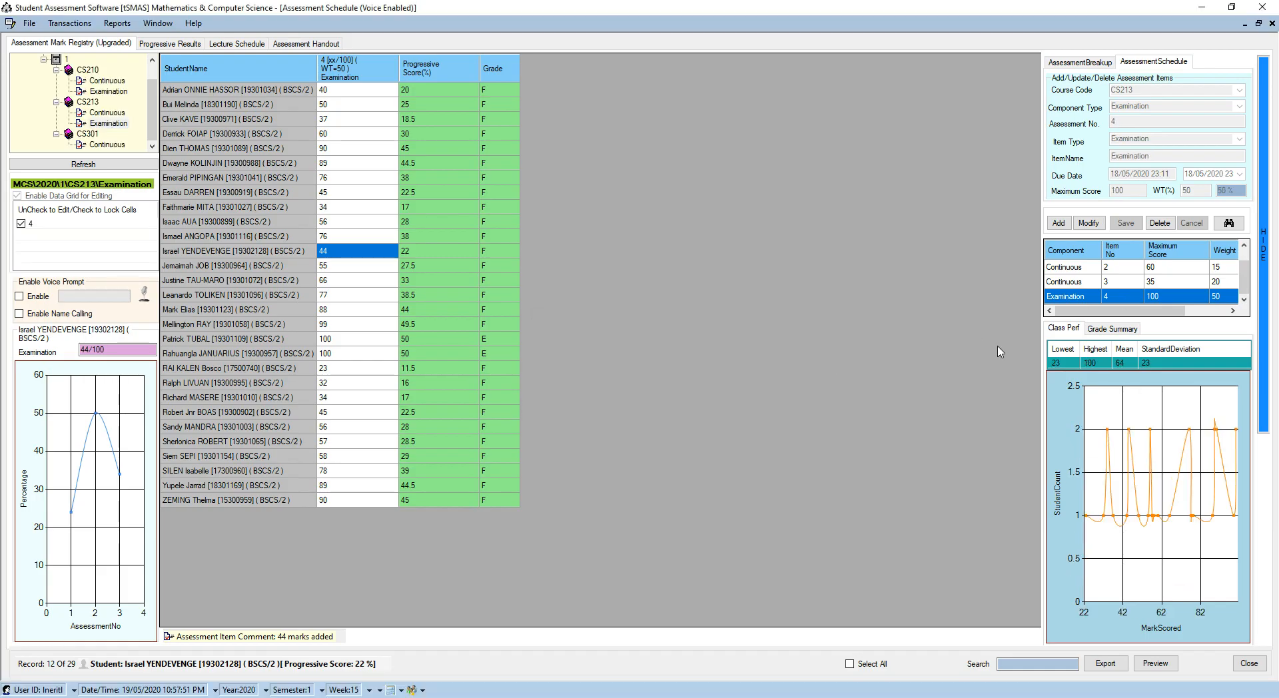
Display the grade summary for the Examination item and select Assignment 2 in the list of assessment items.
{"action": "left_click", "coordinate": [1113, 329]}
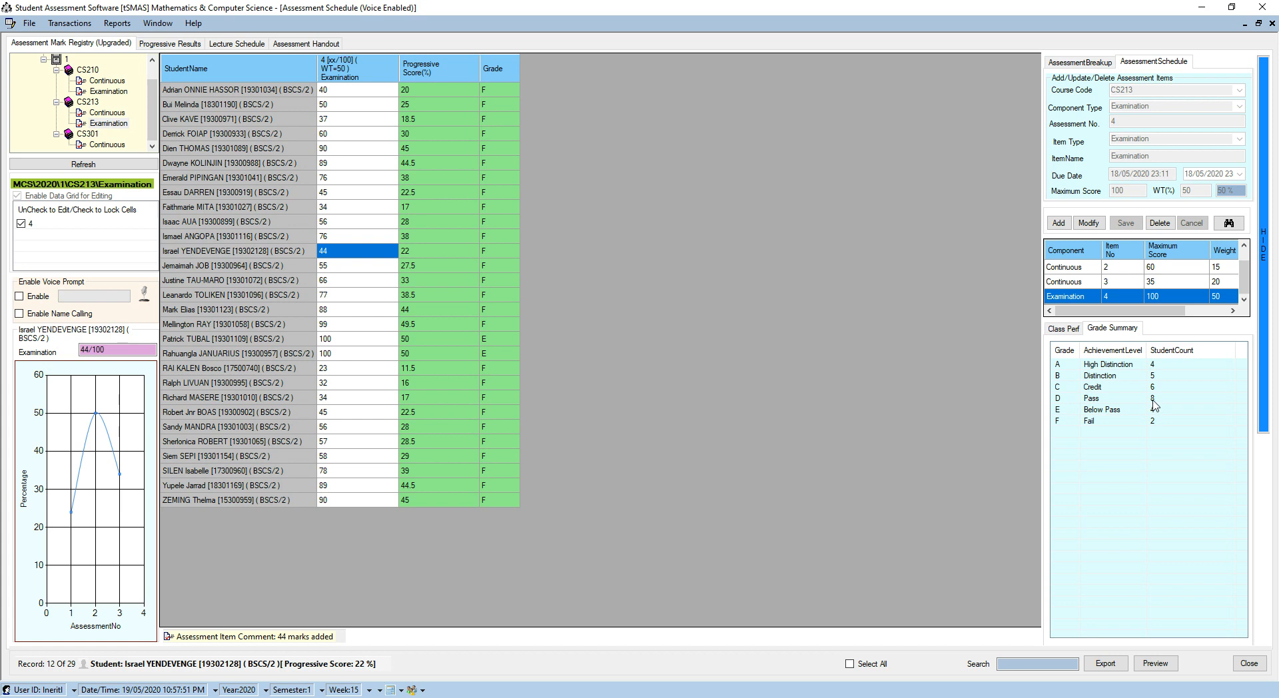
{"action": "left_click", "coordinate": [1147, 435]}
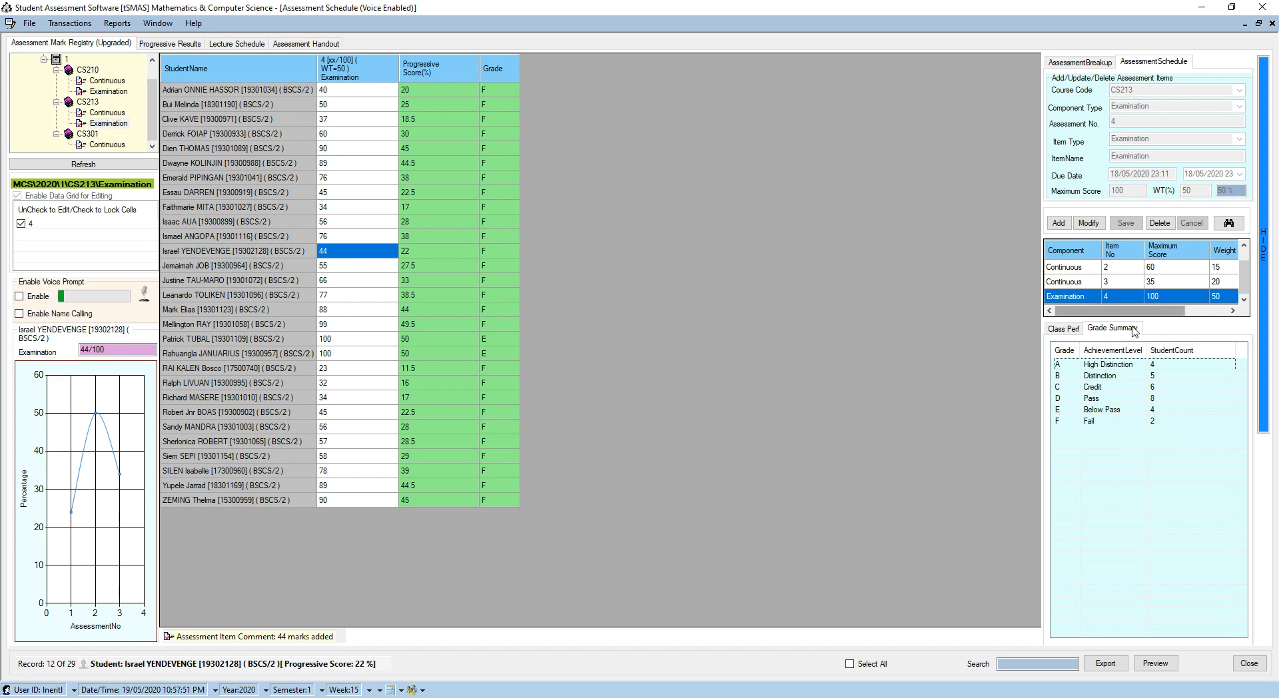
{"action": "left_click", "coordinate": [1109, 282]}
{"action": "left_click", "coordinate": [1118, 268]}
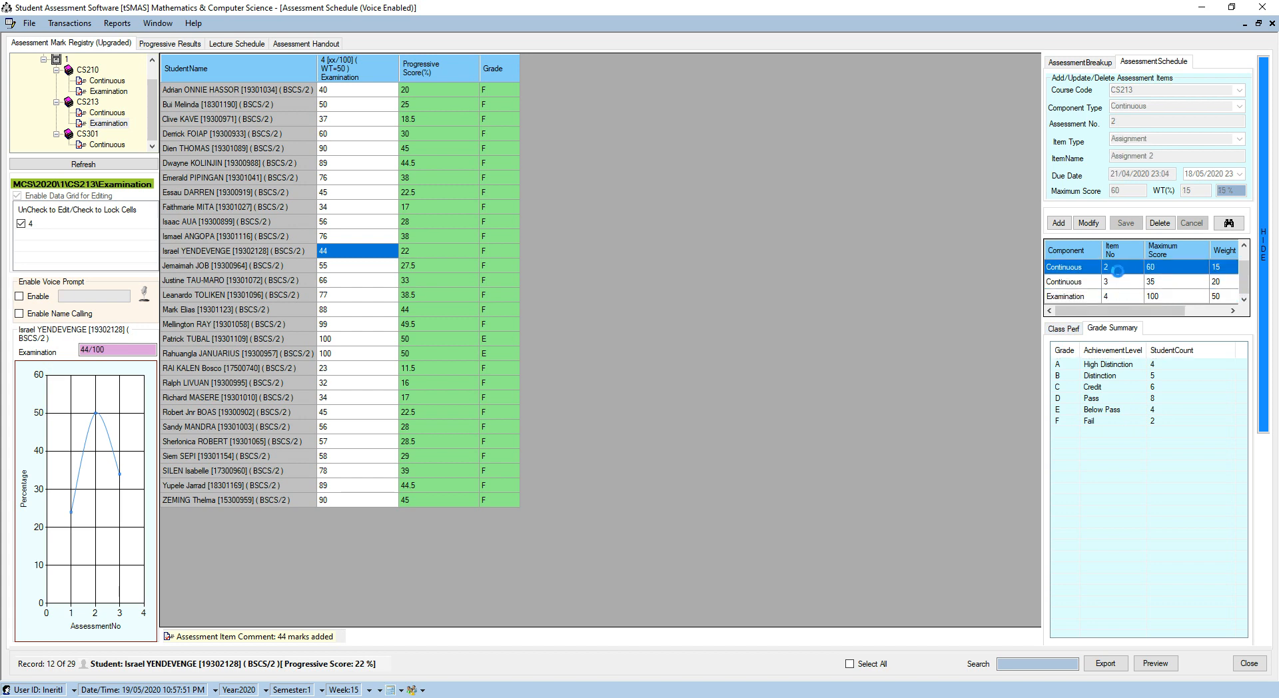
{"action": "scroll", "coordinate": [1142, 293], "scroll_direction": "up", "scroll_amount": 1}
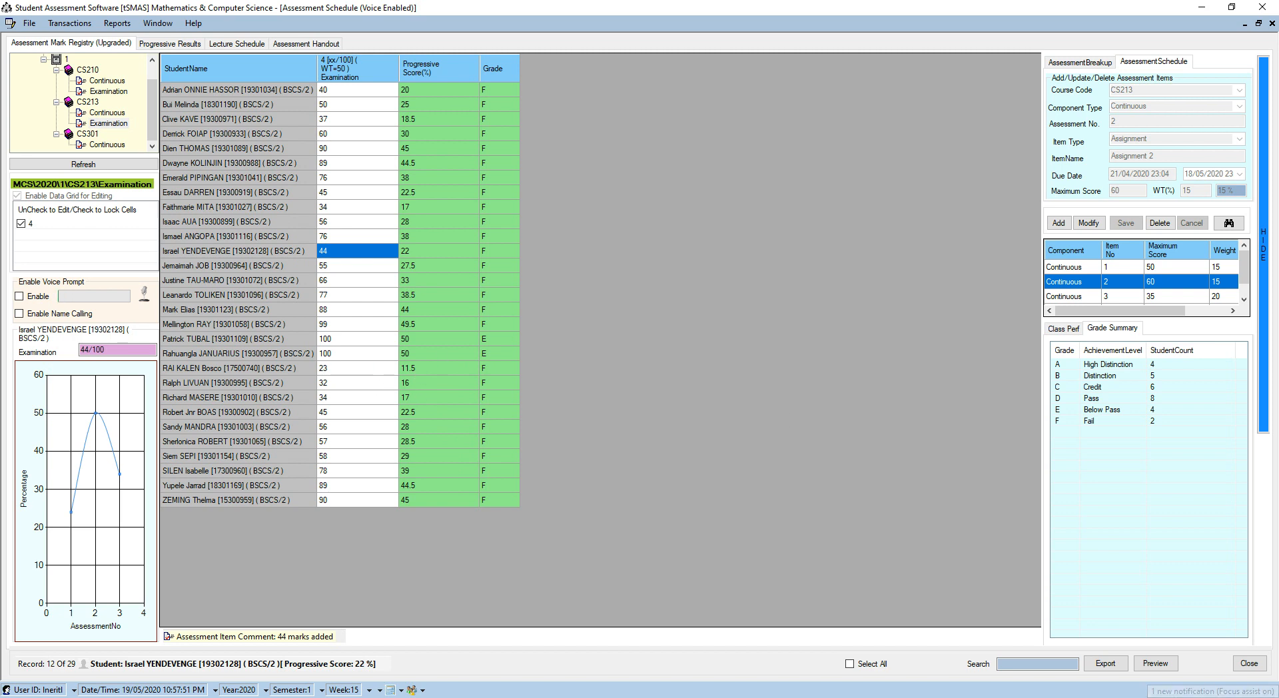
{"action": "left_click", "coordinate": [1165, 697]}
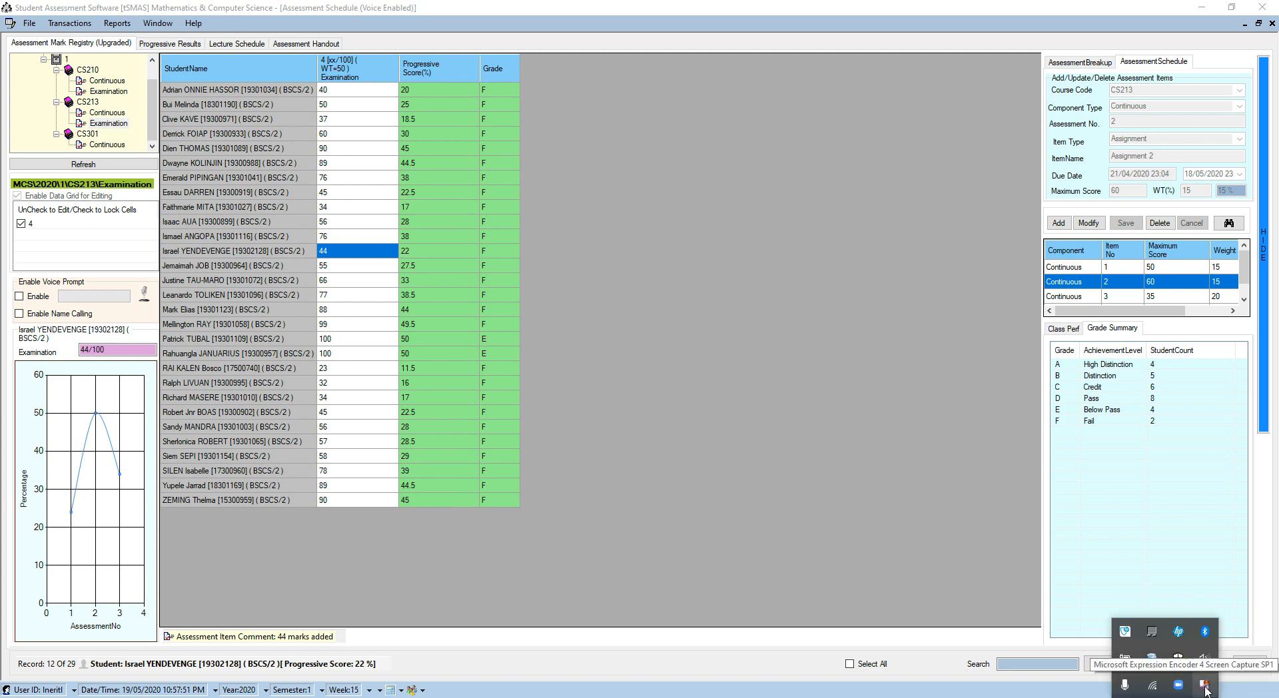
{"action": "right_click", "coordinate": [1205, 689]}
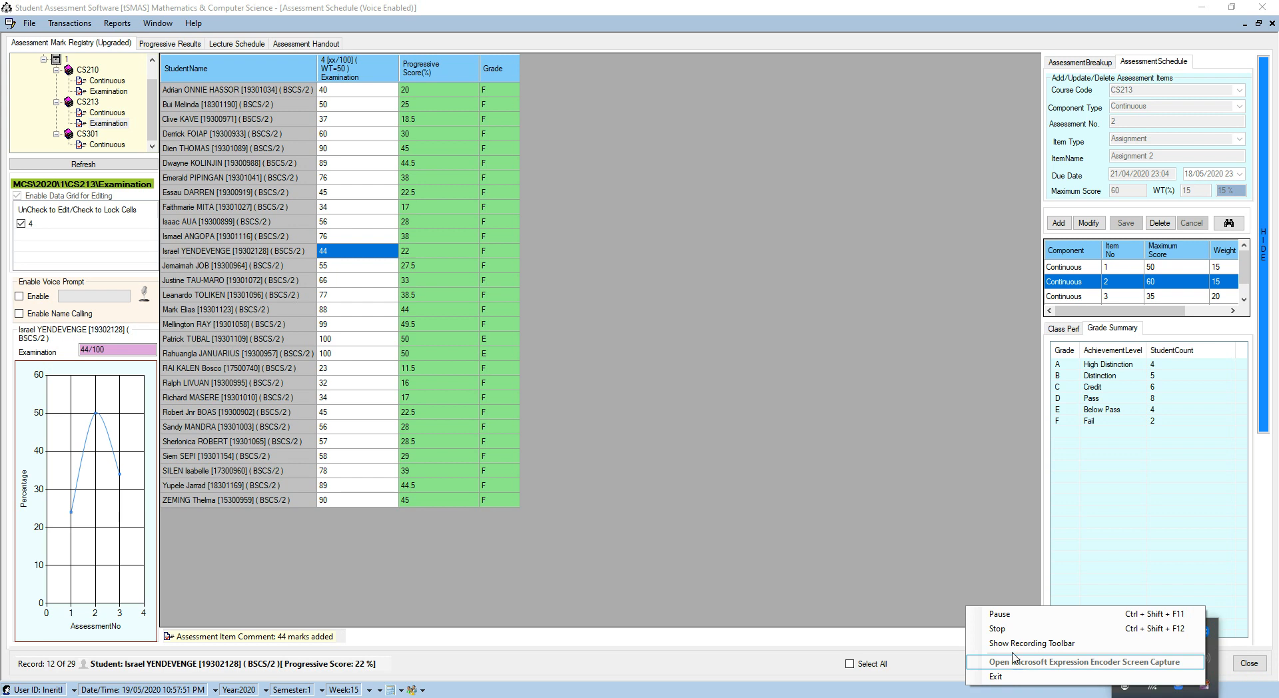